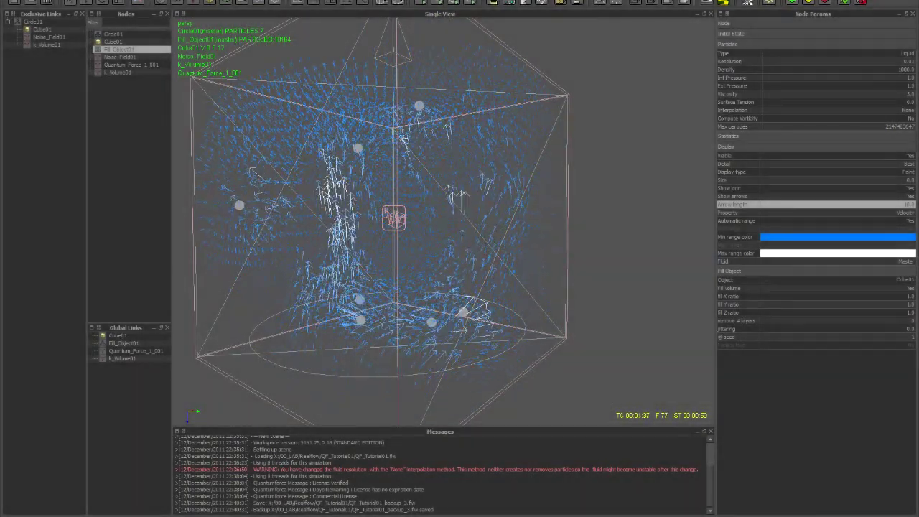
Reset the particle simulation to frame 0
{"action": "left_click_drag", "start_coordinate": [402, 305], "coordinate": [506, 330], "text": "alt"}
{"action": "scroll", "coordinate": [425, 285], "scroll_direction": "up", "scroll_amount": 5}
{"action": "scroll", "coordinate": [420, 237], "scroll_direction": "down", "scroll_amount": 5}
{"action": "scroll", "coordinate": [451, 276], "scroll_direction": "up", "scroll_amount": 5}
{"action": "scroll", "coordinate": [436, 316], "scroll_direction": "down", "scroll_amount": 5}
{"action": "key", "text": "ctrl+r"}
{"action": "left_click", "coordinate": [421, 266]}
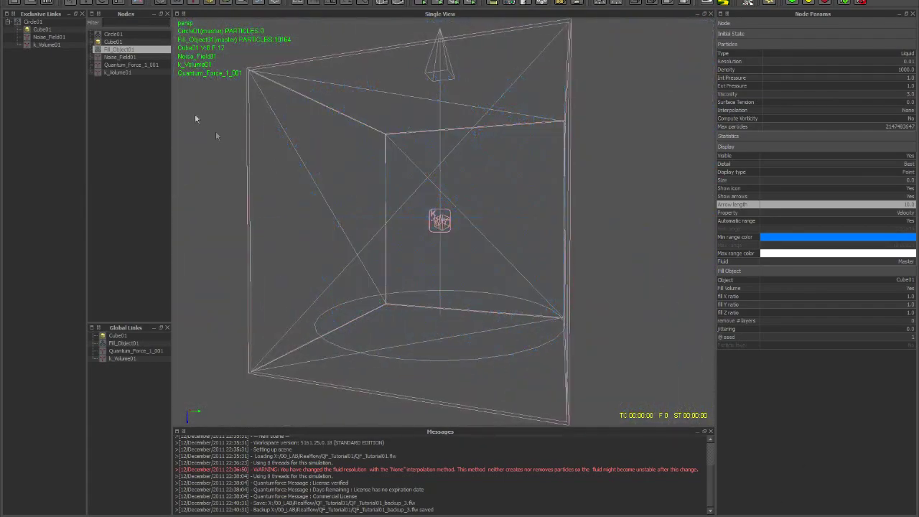
Delete the Quantum_Force_1_001 and Fill_Object01 nodes from the scene
{"action": "left_click", "coordinate": [132, 65]}
{"action": "key", "text": "Delete"}
{"action": "left_click", "coordinate": [126, 47]}
{"action": "key", "text": "Delete"}
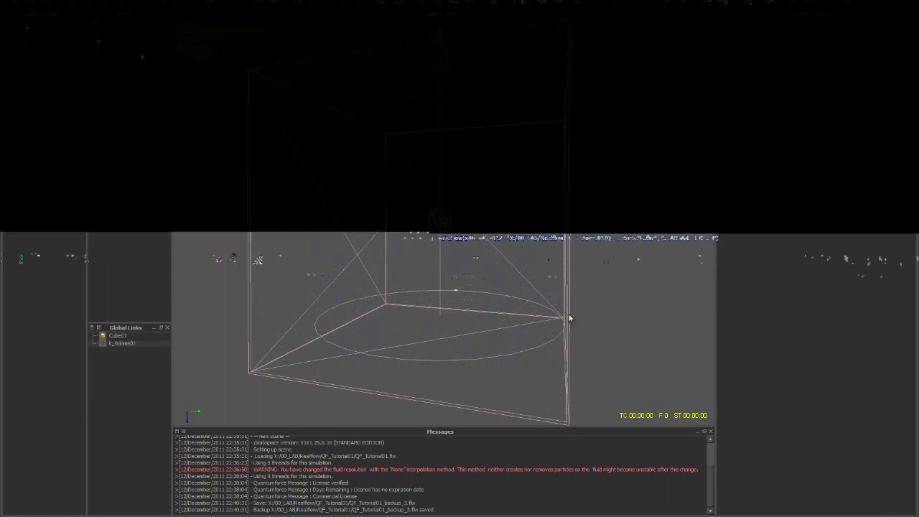
Preview the simulation with only the Circle01 emitter, stop it and reset the scene to frame 0
{"action": "left_click", "coordinate": [134, 42]}
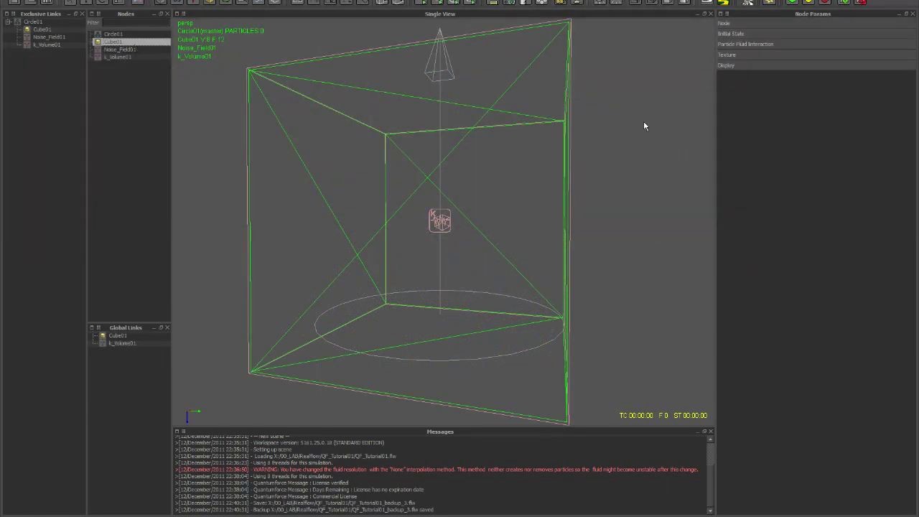
{"action": "left_click_drag", "start_coordinate": [564, 152], "coordinate": [476, 196], "text": "alt"}
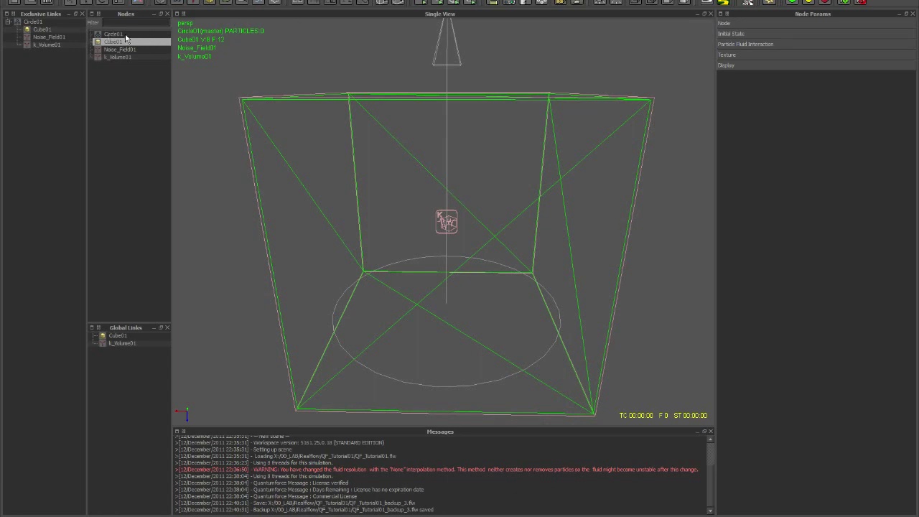
{"action": "left_click", "coordinate": [125, 34]}
{"action": "left_click_drag", "start_coordinate": [431, 226], "coordinate": [427, 217], "text": "alt"}
{"action": "left_click_drag", "start_coordinate": [466, 242], "coordinate": [304, 179], "text": "alt"}
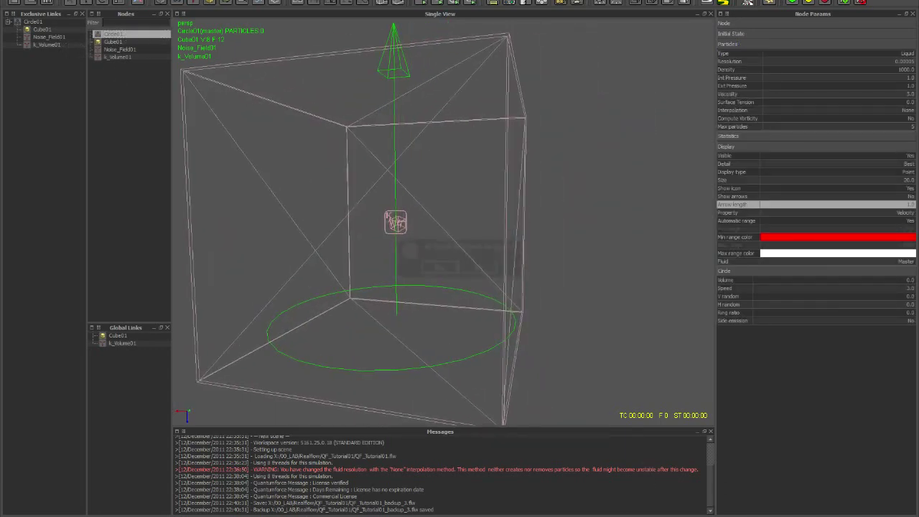
{"action": "key", "text": "ctrl+a"}
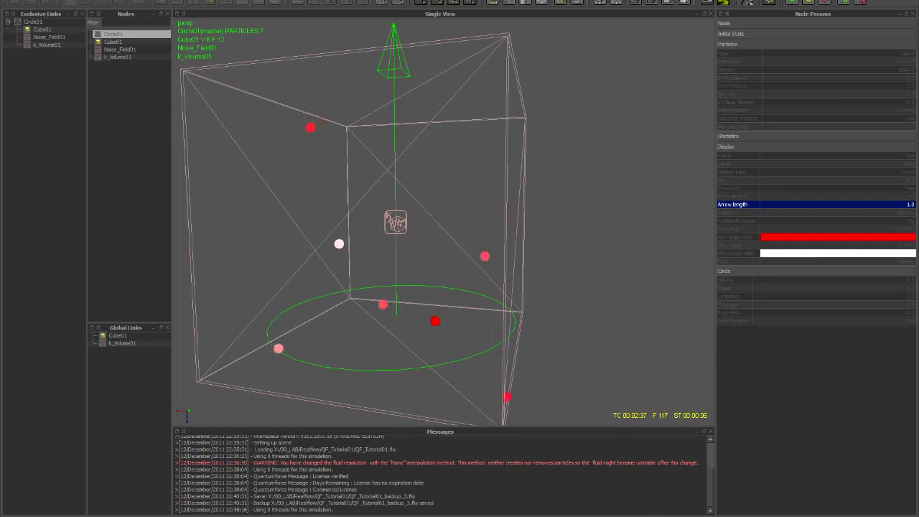
{"action": "key", "text": "ctrl+a"}
{"action": "left_click", "coordinate": [386, 516]}
{"action": "key", "text": "ctrl+Home"}
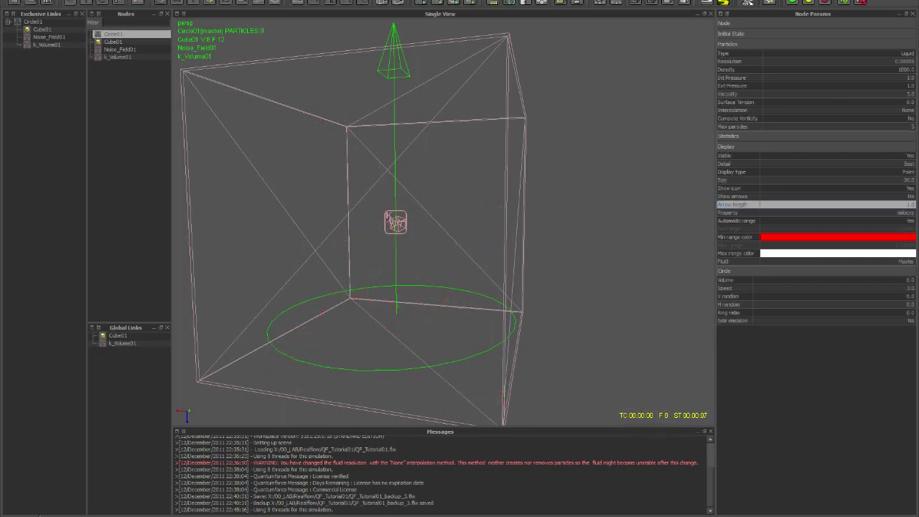
Add a Fill Object emitter and assign Cube01 as its object
{"action": "left_click", "coordinate": [181, 2]}
{"action": "left_click", "coordinate": [221, 126]}
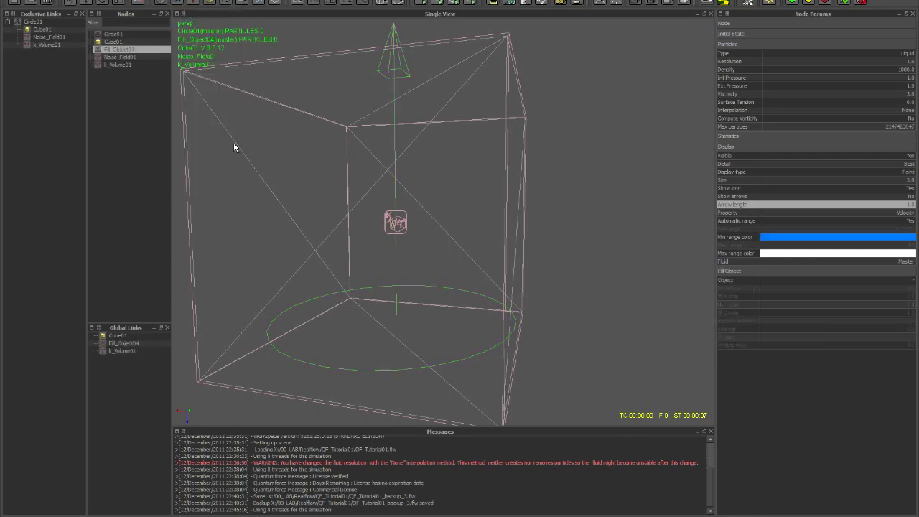
{"action": "left_click", "coordinate": [822, 280]}
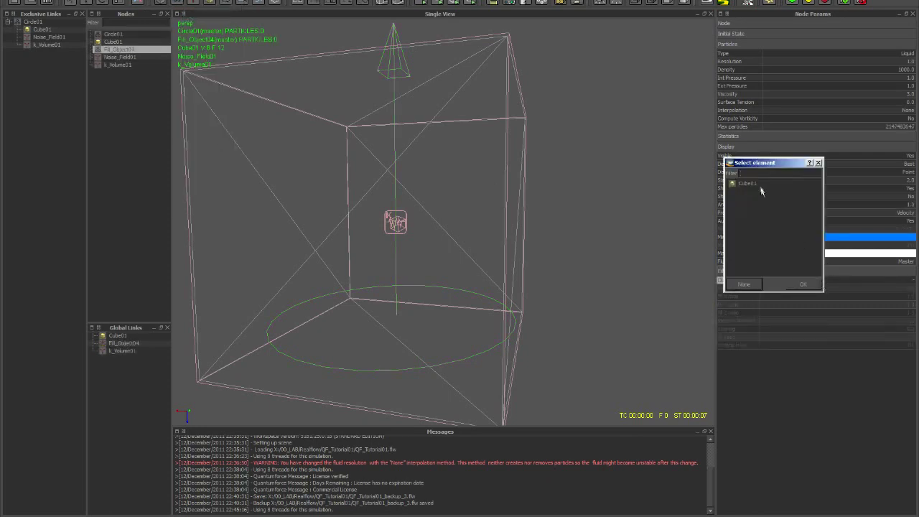
{"action": "left_click", "coordinate": [759, 184]}
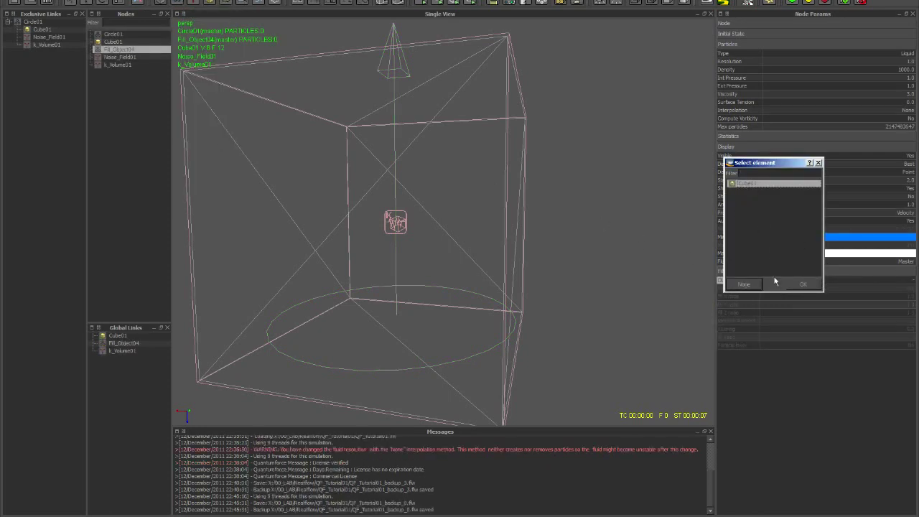
{"action": "left_click", "coordinate": [800, 285]}
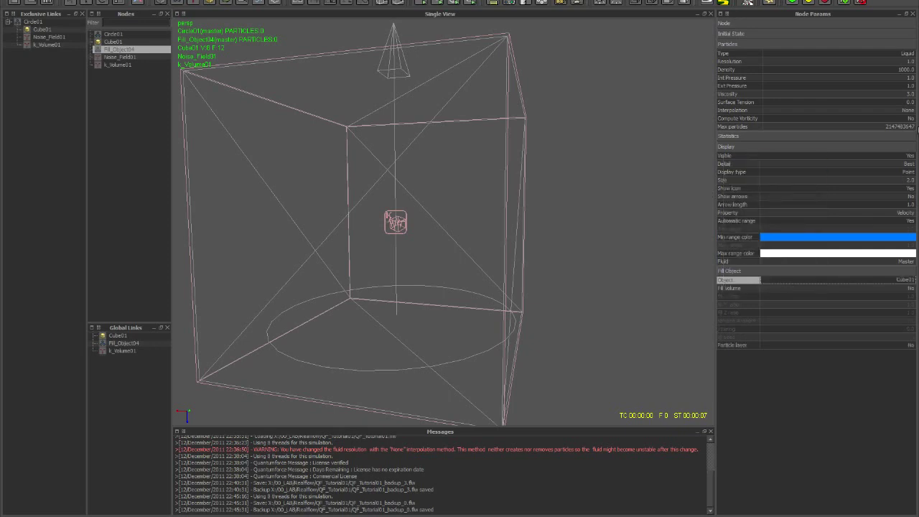
Set the Fill Object emitter's resolution to 0.01 and enable Fill Volume
{"action": "left_click", "coordinate": [908, 63]}
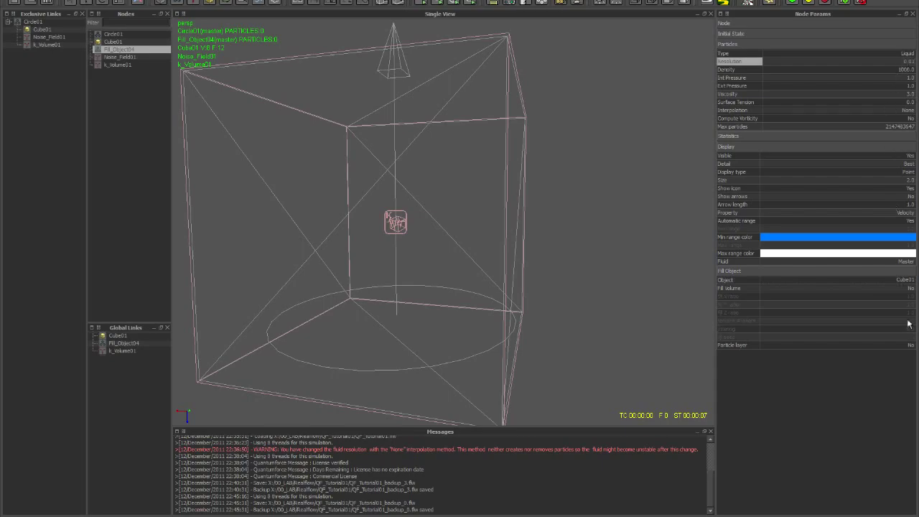
{"action": "left_click", "coordinate": [908, 289]}
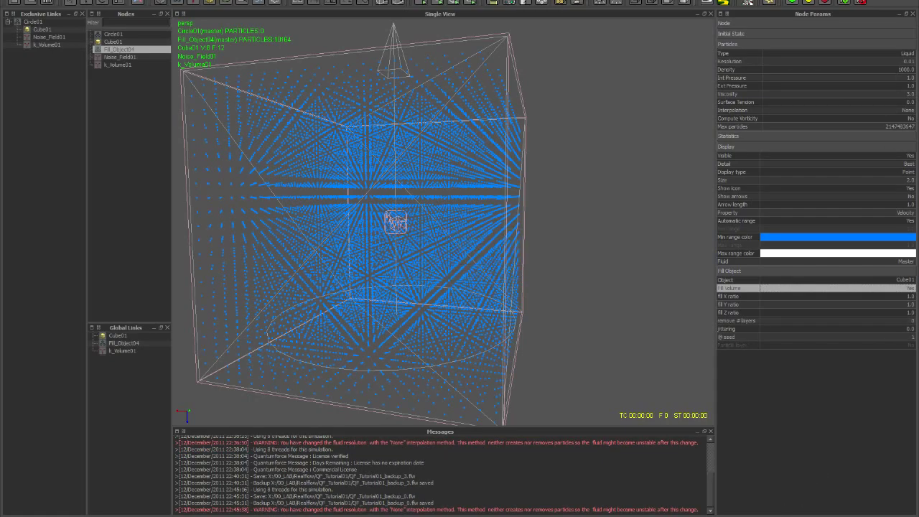
{"action": "left_click_drag", "start_coordinate": [417, 285], "coordinate": [495, 270], "text": "alt"}
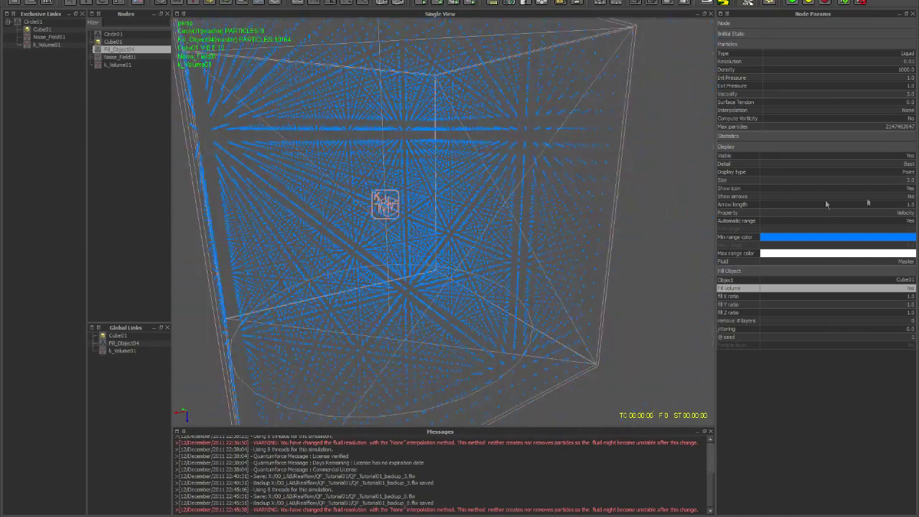
Set the Fill Object particles' display size to 6, show arrows and set the arrow length to 10
{"action": "left_click", "coordinate": [909, 181]}
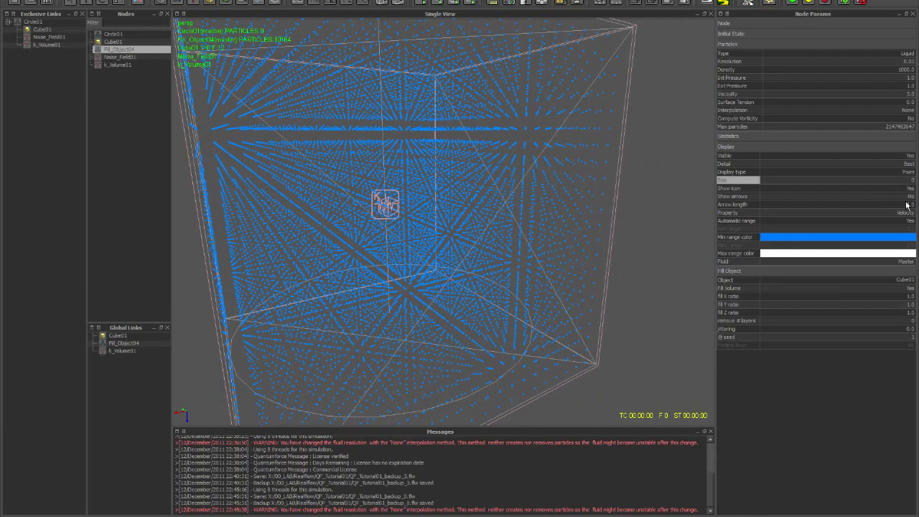
{"action": "type", "text": "6"}
{"action": "key", "text": "Return"}
{"action": "left_click", "coordinate": [906, 197]}
{"action": "left_click", "coordinate": [904, 199]}
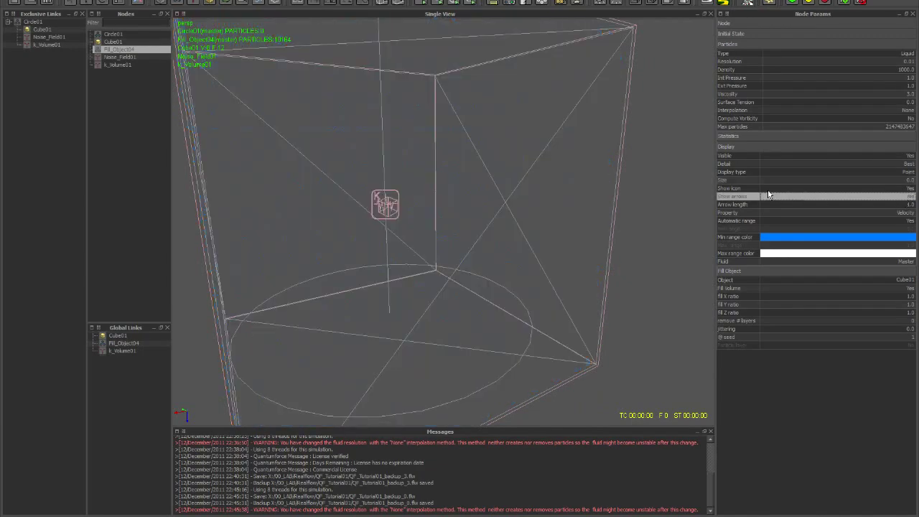
{"action": "left_click", "coordinate": [885, 206]}
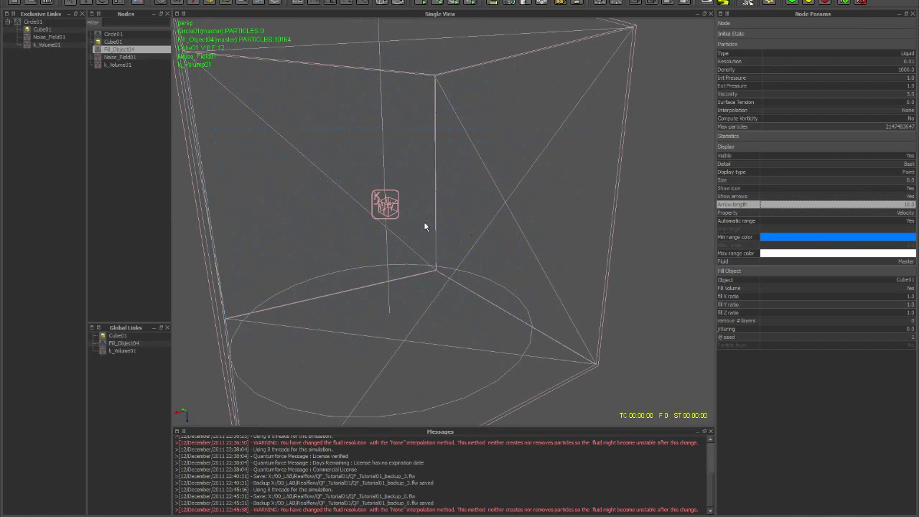
Examine the filled cube and its particles from several angles
{"action": "left_click_drag", "start_coordinate": [425, 222], "coordinate": [444, 211], "text": "alt"}
{"action": "middle_click_drag", "start_coordinate": [444, 211], "coordinate": [456, 226], "text": "alt"}
{"action": "scroll", "coordinate": [456, 226], "scroll_direction": "down", "scroll_amount": 3}
{"action": "left_click_drag", "start_coordinate": [456, 226], "coordinate": [416, 228], "text": "alt"}
{"action": "scroll", "coordinate": [418, 229], "scroll_direction": "up", "scroll_amount": 3}
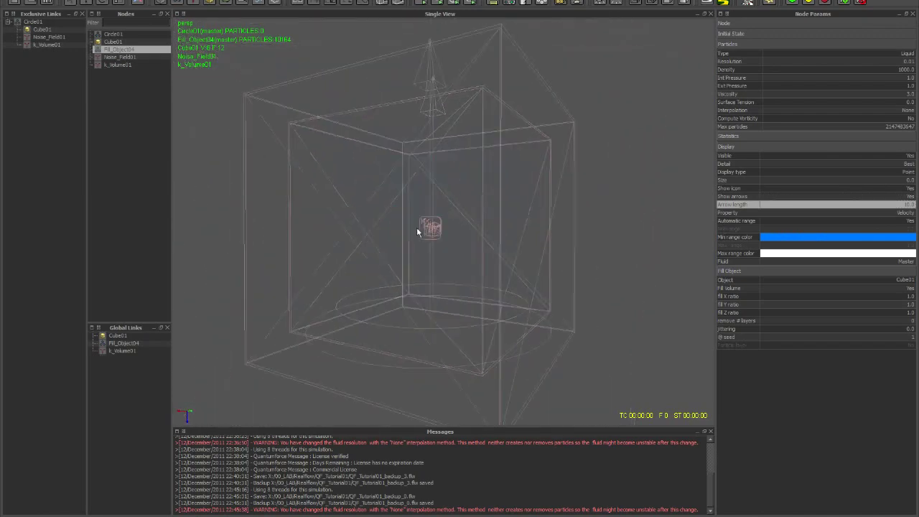
{"action": "middle_click_drag", "start_coordinate": [425, 232], "coordinate": [454, 231], "text": "alt"}
{"action": "left_click_drag", "start_coordinate": [425, 245], "coordinate": [407, 252], "text": "alt"}
{"action": "left_click", "coordinate": [407, 252]}
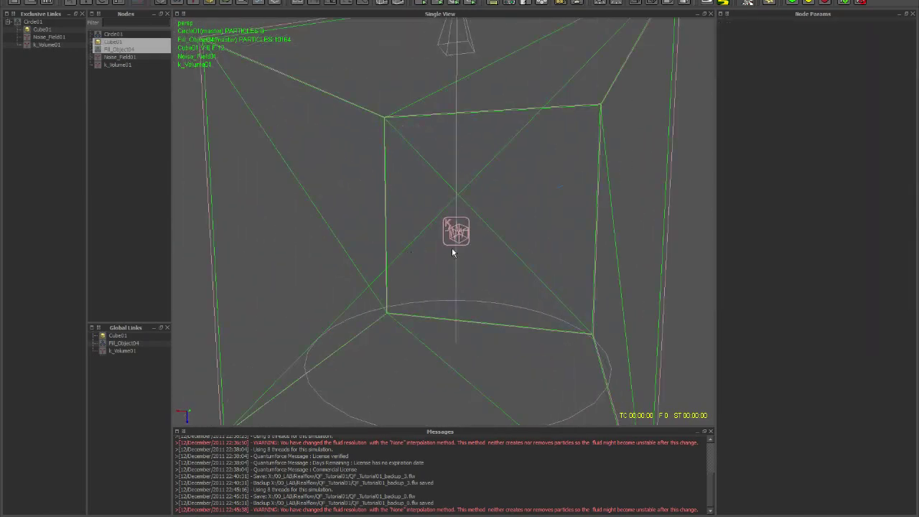
Add a Quantum Force 1_0 plugin daemon and set its Force Field to Cube01
{"action": "left_click", "coordinate": [120, 56]}
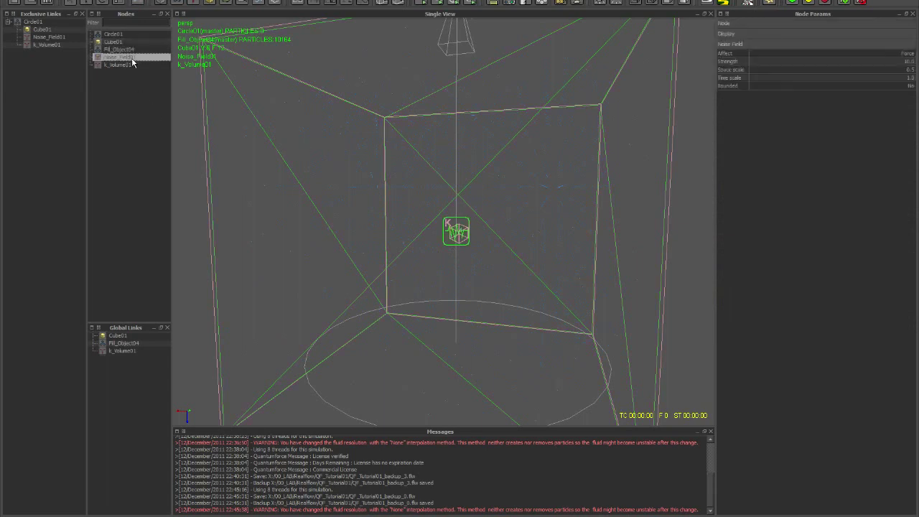
{"action": "left_click", "coordinate": [179, 2]}
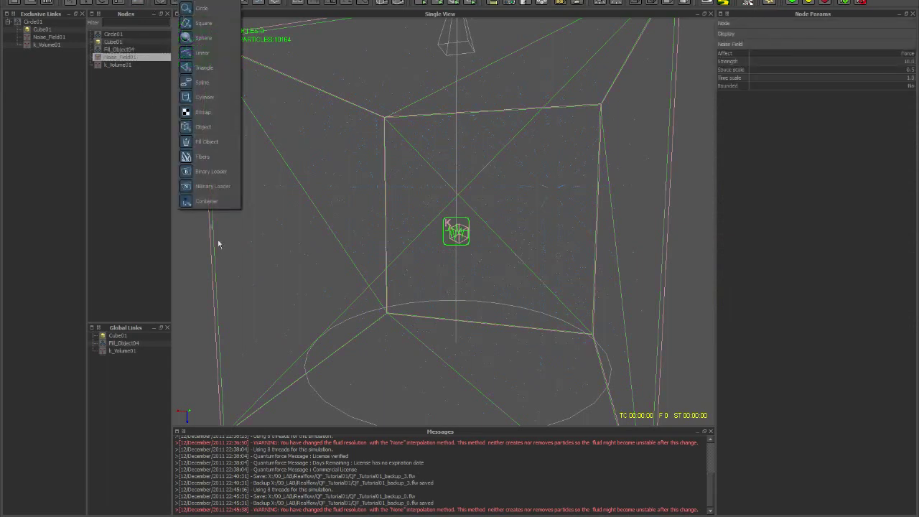
{"action": "left_click", "coordinate": [193, 1]}
{"action": "left_click", "coordinate": [193, 1]}
{"action": "mouse_move", "coordinate": [236, 408]}
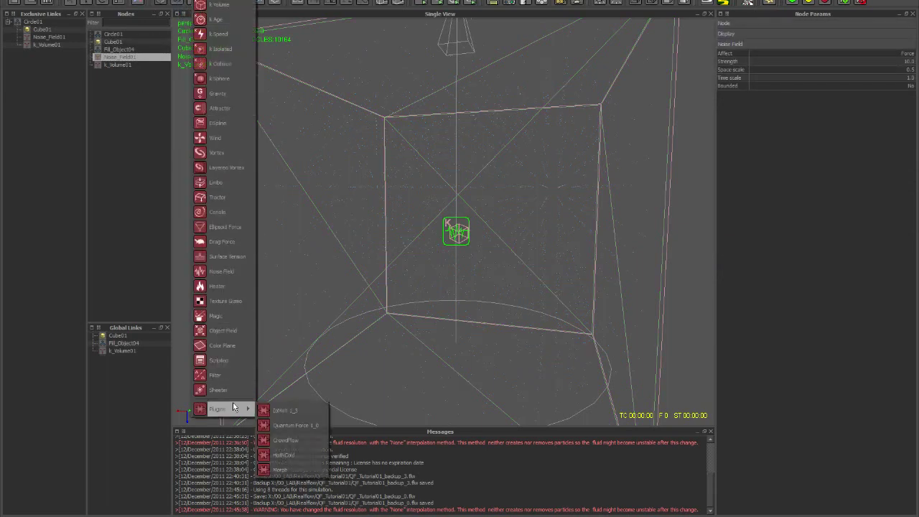
{"action": "left_click", "coordinate": [291, 423]}
{"action": "left_click", "coordinate": [775, 55]}
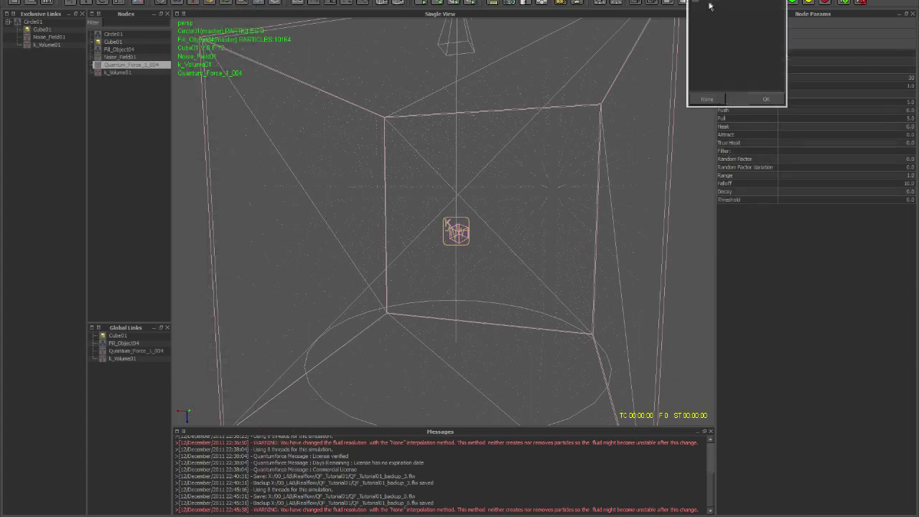
{"action": "double_click", "coordinate": [709, 6]}
Set the Quantum Force's Field Source to the Circle01 emitter
{"action": "left_click", "coordinate": [788, 64]}
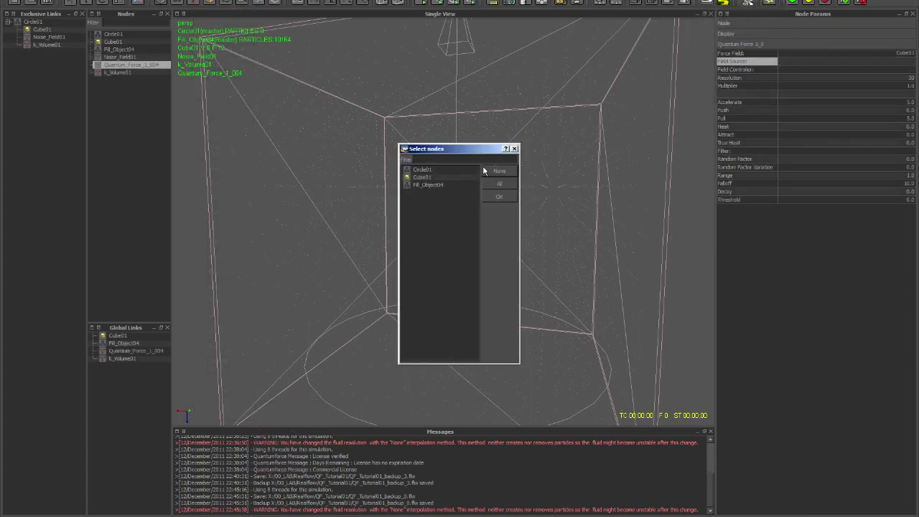
{"action": "left_click", "coordinate": [426, 172]}
{"action": "left_click_drag", "start_coordinate": [443, 153], "coordinate": [354, 107]}
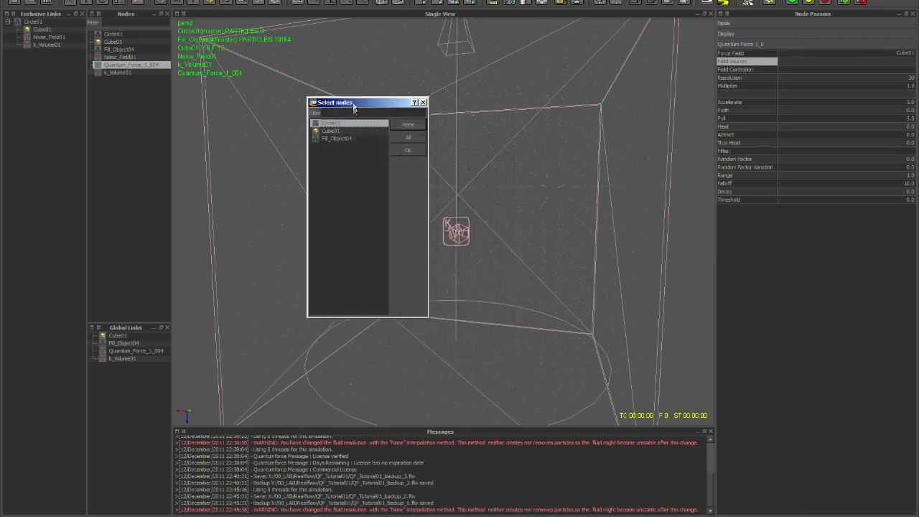
{"action": "left_click", "coordinate": [408, 151]}
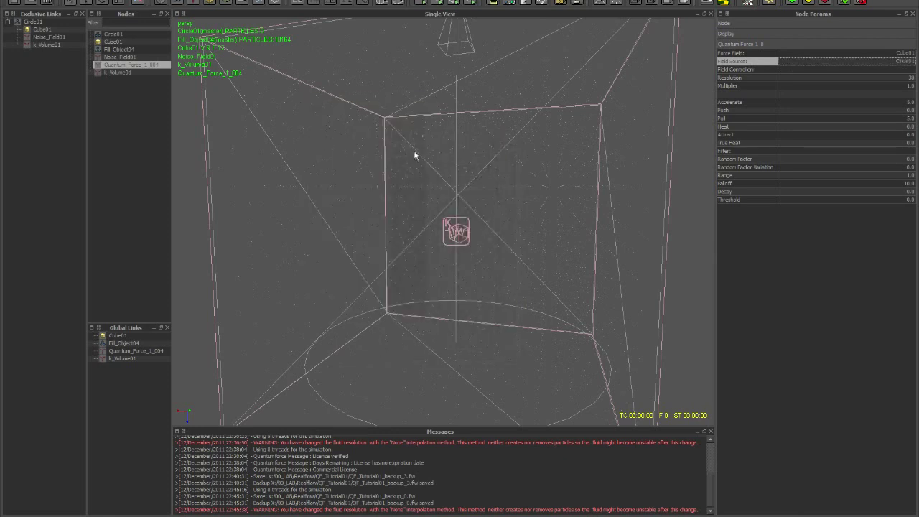
Set the Quantum Force's Resolution to 50, Accelerate to 10 and Pull to 0
{"action": "double_click", "coordinate": [902, 79]}
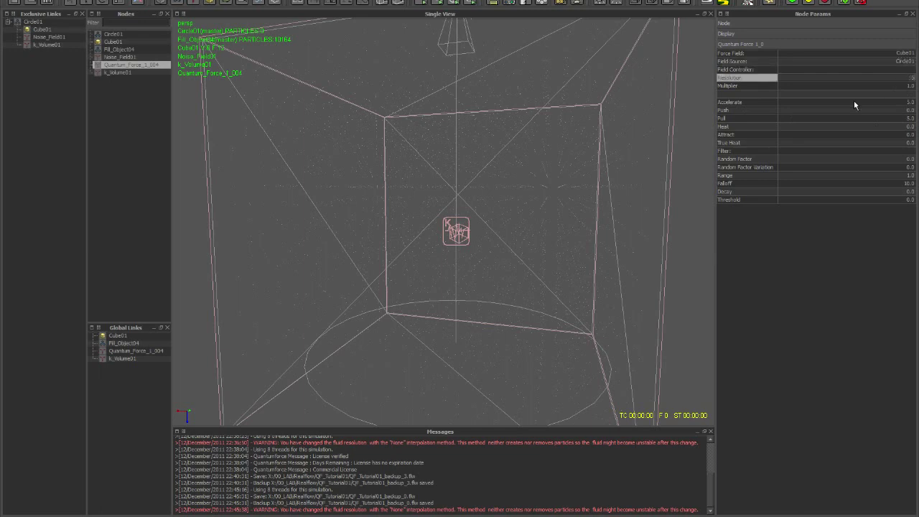
{"action": "type", "text": "50"}
{"action": "left_click", "coordinate": [901, 103]}
{"action": "type", "text": "10"}
{"action": "left_click", "coordinate": [905, 119]}
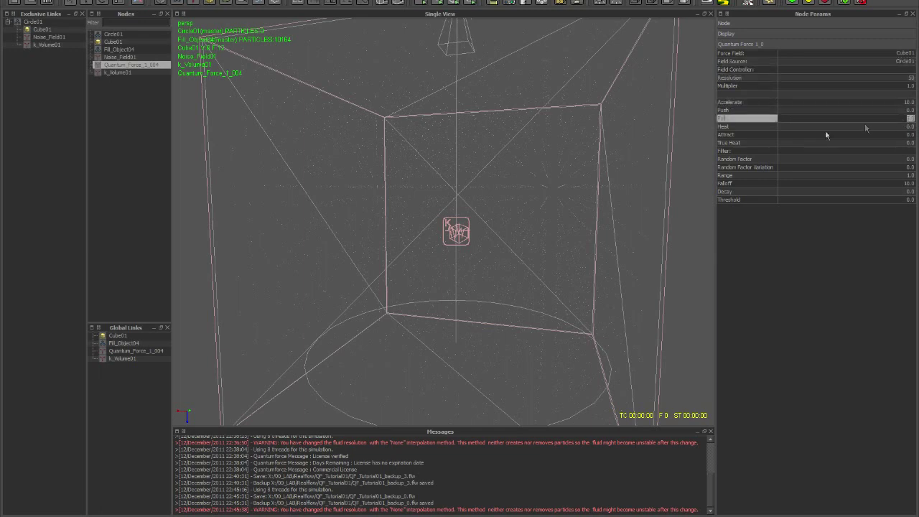
{"action": "key", "text": "Return"}
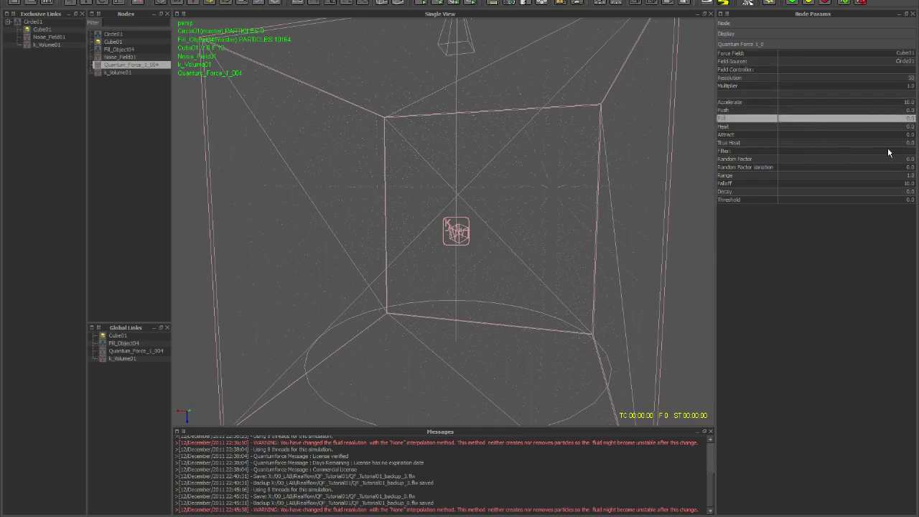
{"action": "left_click", "coordinate": [891, 185]}
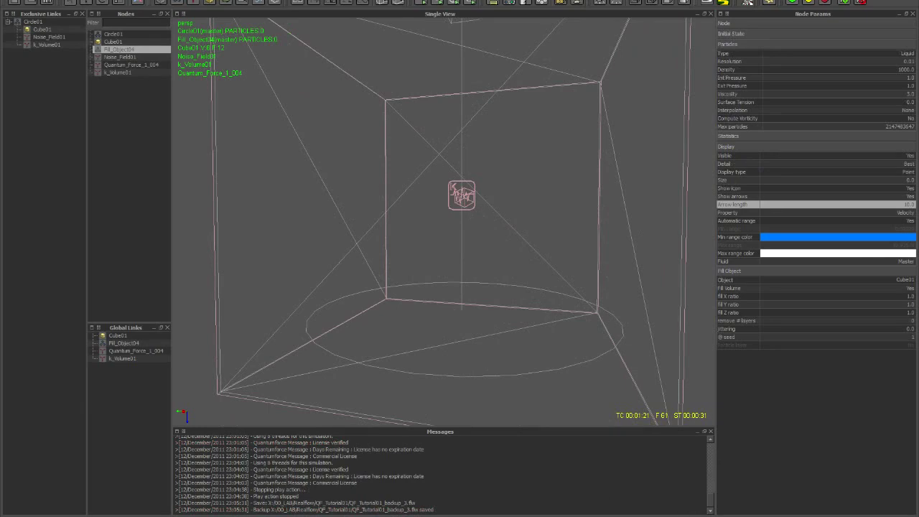
Reset the scene to frame 0 and run the simulation with the Quantum Force
{"action": "key", "text": "ctrl+r"}
{"action": "left_click_drag", "start_coordinate": [469, 208], "coordinate": [511, 252], "text": "alt"}
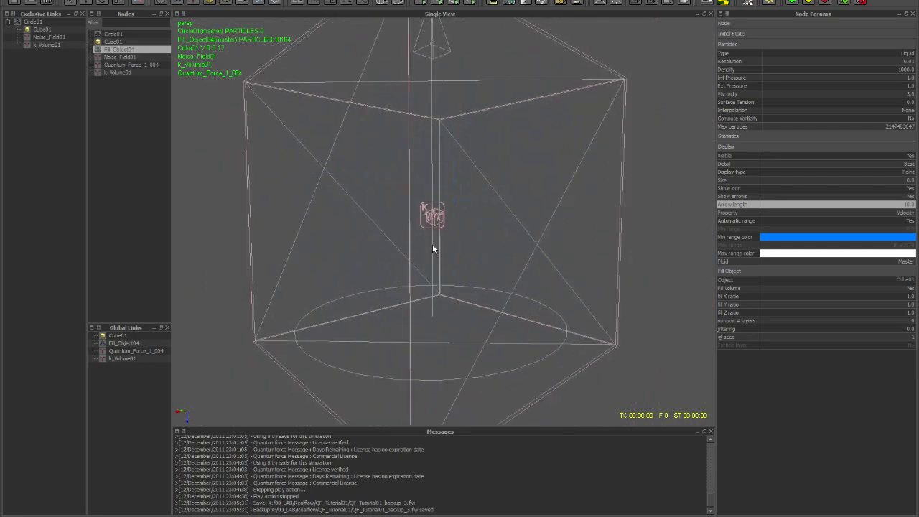
{"action": "left_click_drag", "start_coordinate": [432, 249], "coordinate": [478, 280], "text": "alt"}
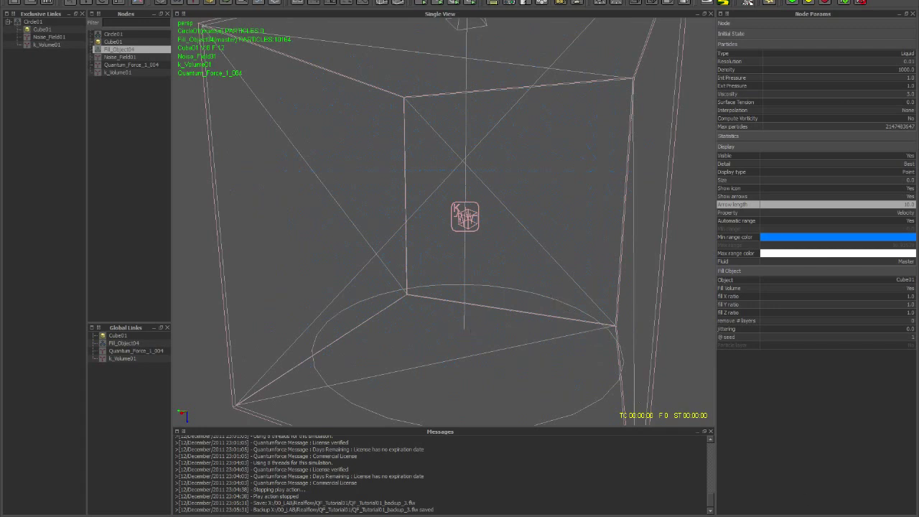
{"action": "key", "text": "alt+a"}
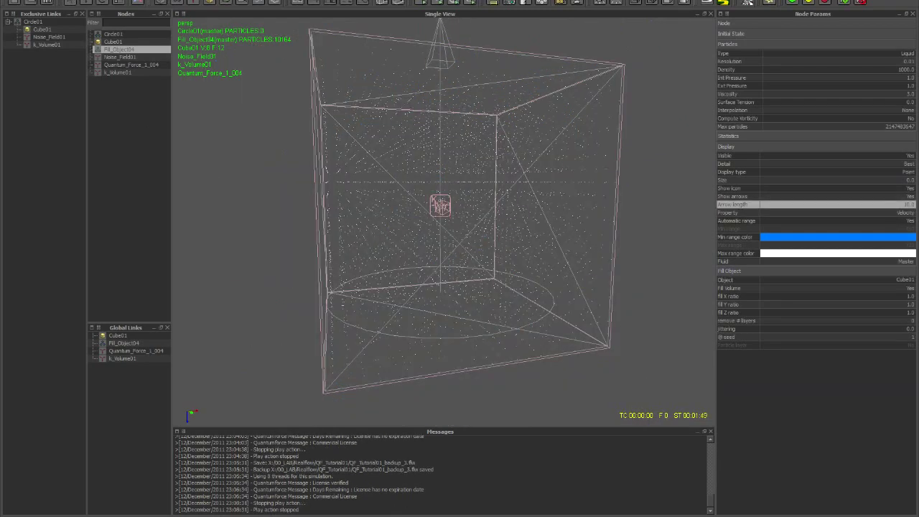
Play back the simulated particle motion and stop the playback
{"action": "key", "text": "alt+p"}
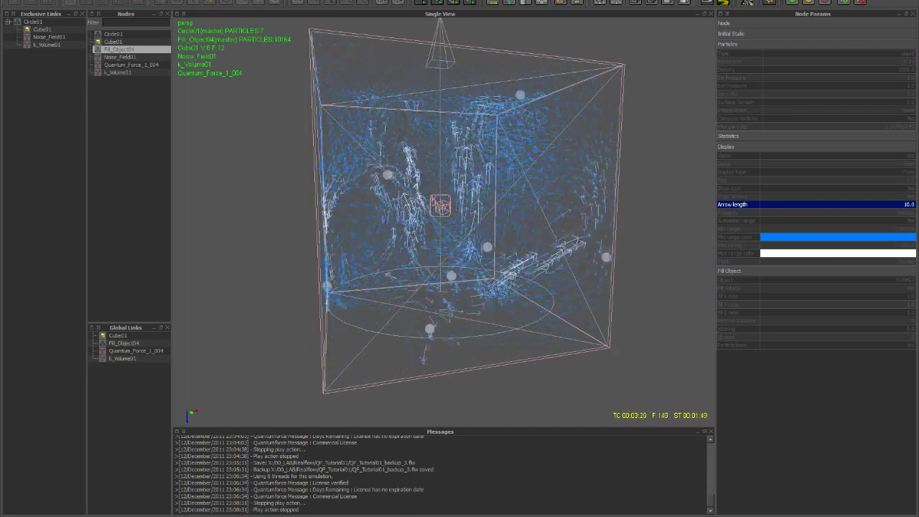
{"action": "key", "text": "alt+p"}
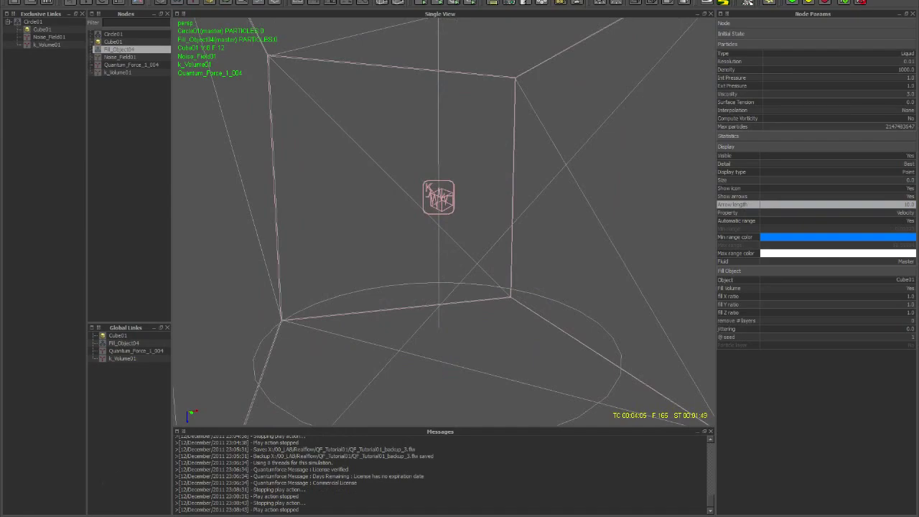
Play the simulation up to frame 106 and examine the velocity arrows around the emitter particles from several angles
{"action": "key", "text": "ctrl+a"}
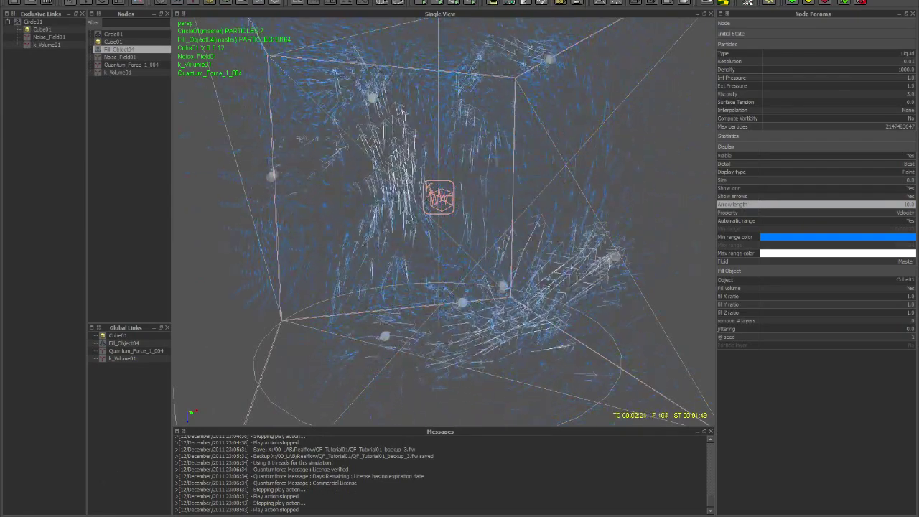
{"action": "right_click_drag", "start_coordinate": [480, 352], "coordinate": [390, 232], "text": "alt"}
{"action": "left_click_drag", "start_coordinate": [447, 240], "coordinate": [554, 235], "text": "alt"}
{"action": "left_click_drag", "start_coordinate": [510, 91], "coordinate": [537, 52], "text": "alt"}
{"action": "left_click_drag", "start_coordinate": [507, 153], "coordinate": [357, 239], "text": "alt"}
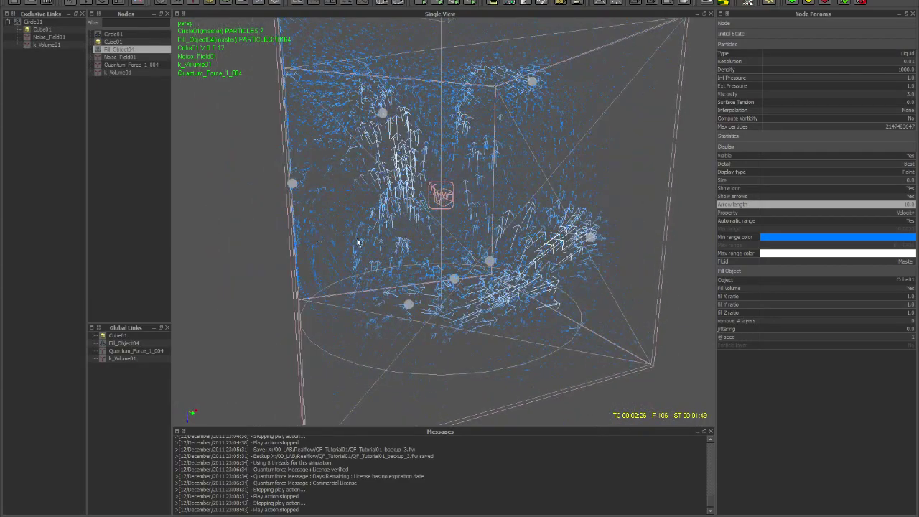
{"action": "right_click_drag", "start_coordinate": [403, 239], "coordinate": [438, 244], "text": "alt"}
{"action": "left_click_drag", "start_coordinate": [438, 244], "coordinate": [397, 228], "text": "alt"}
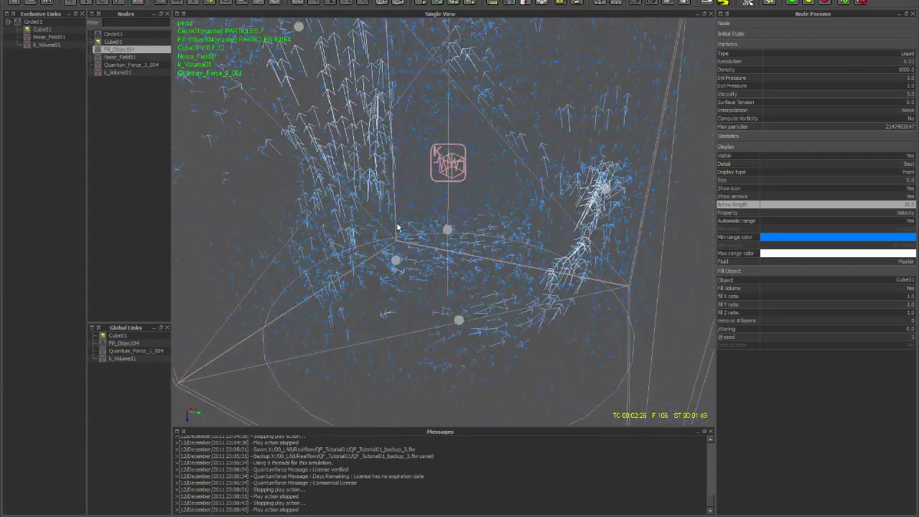
{"action": "scroll", "coordinate": [462, 151], "scroll_direction": "down", "scroll_amount": 10}
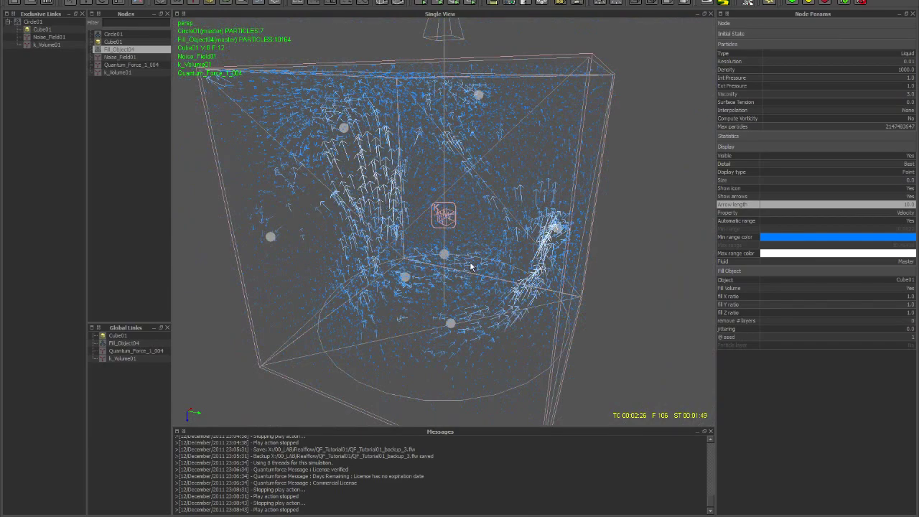
{"action": "left_click_drag", "start_coordinate": [443, 271], "coordinate": [412, 257], "text": "alt"}
{"action": "right_click_drag", "start_coordinate": [413, 257], "coordinate": [473, 241], "text": "alt"}
{"action": "middle_click_drag", "start_coordinate": [473, 242], "coordinate": [462, 219], "text": "alt"}
{"action": "left_click_drag", "start_coordinate": [497, 194], "coordinate": [454, 149], "text": "alt"}
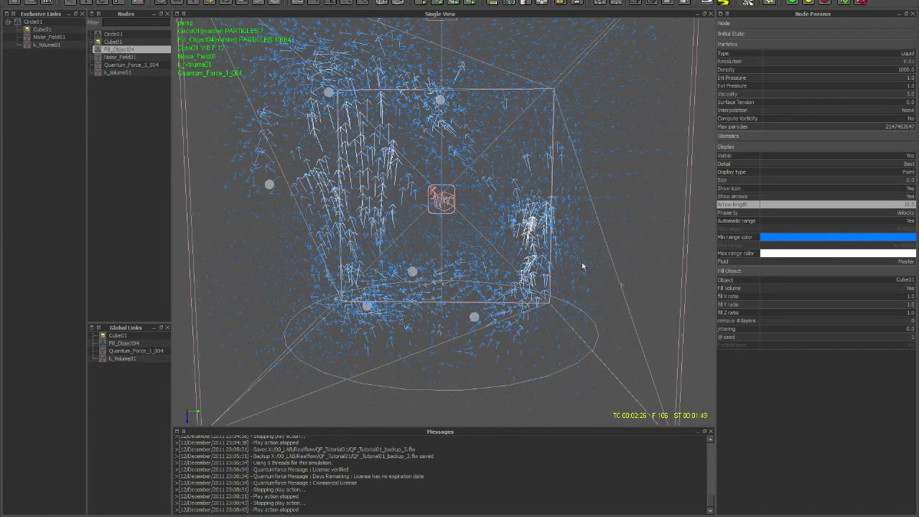
Open the Quantum Force's Decay value, and play the simulated motion from a different viewing angle
{"action": "left_click", "coordinate": [142, 65]}
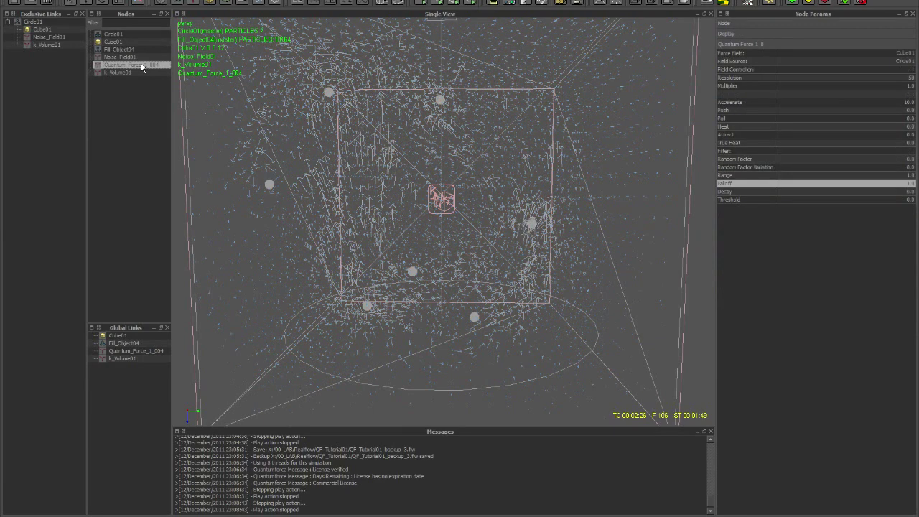
{"action": "left_click", "coordinate": [885, 193]}
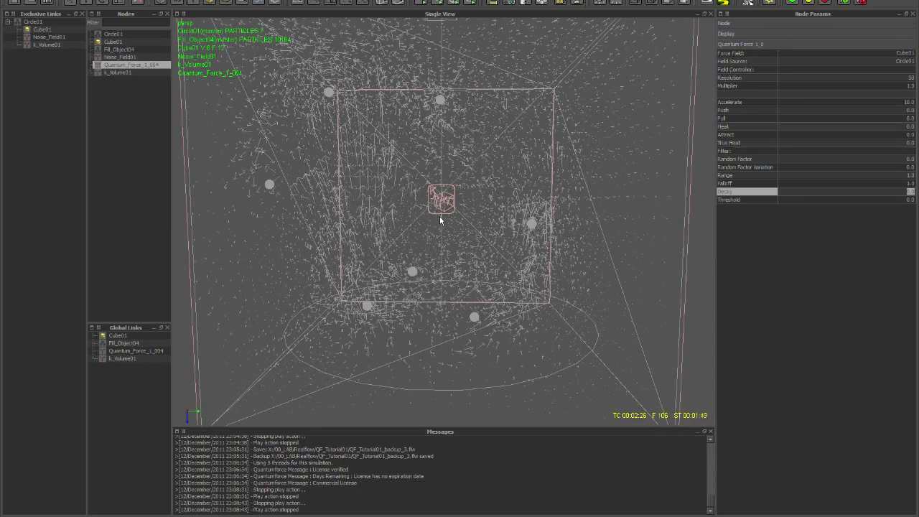
{"action": "left_click_drag", "start_coordinate": [417, 226], "coordinate": [742, 480], "text": "alt"}
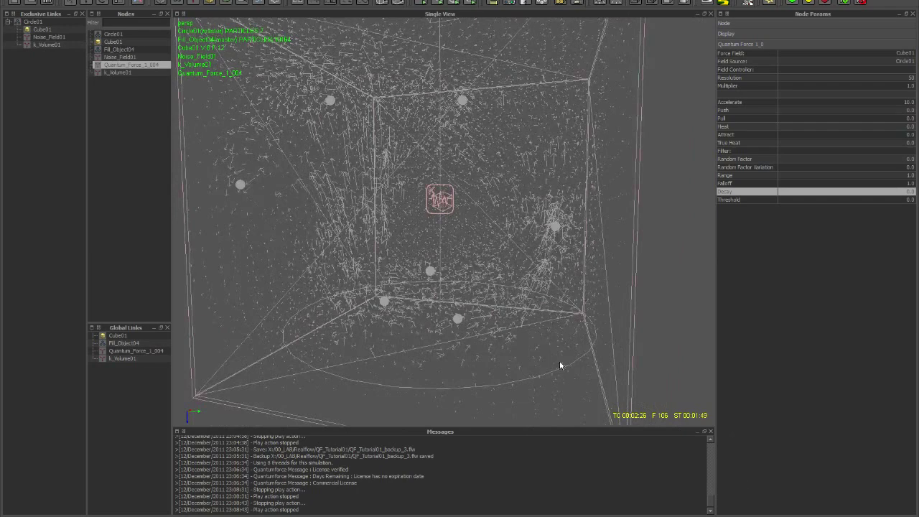
{"action": "key", "text": "ctrl+r"}
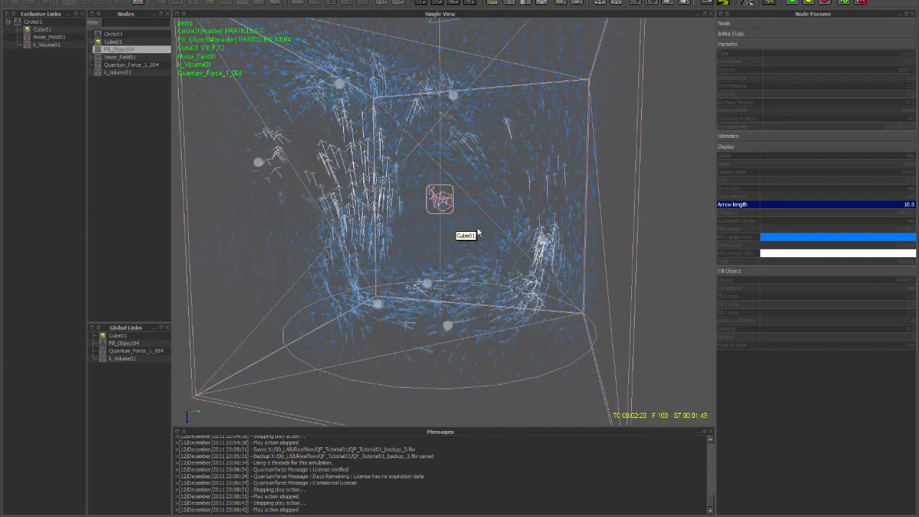
{"action": "left_click_drag", "start_coordinate": [556, 306], "coordinate": [493, 251], "text": "alt"}
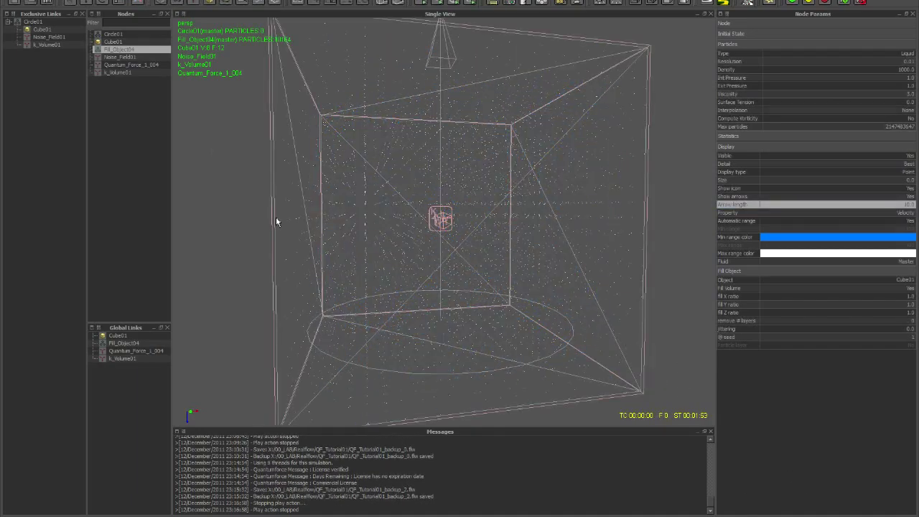
Check the Quantum Force's Decay setting and play the newly simulated motion through to frame 200, watching Fill_Object04's arrows
{"action": "left_click", "coordinate": [133, 65]}
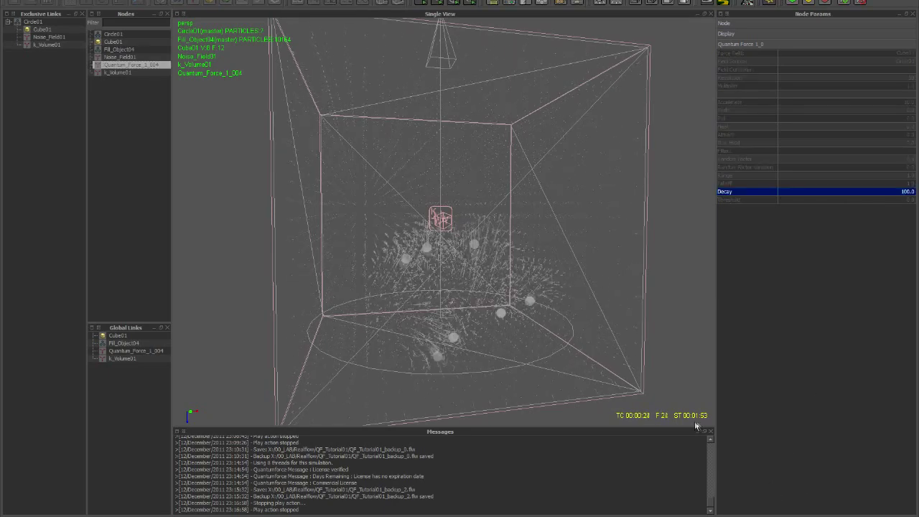
{"action": "left_click", "coordinate": [553, 298]}
{"action": "left_click", "coordinate": [538, 291]}
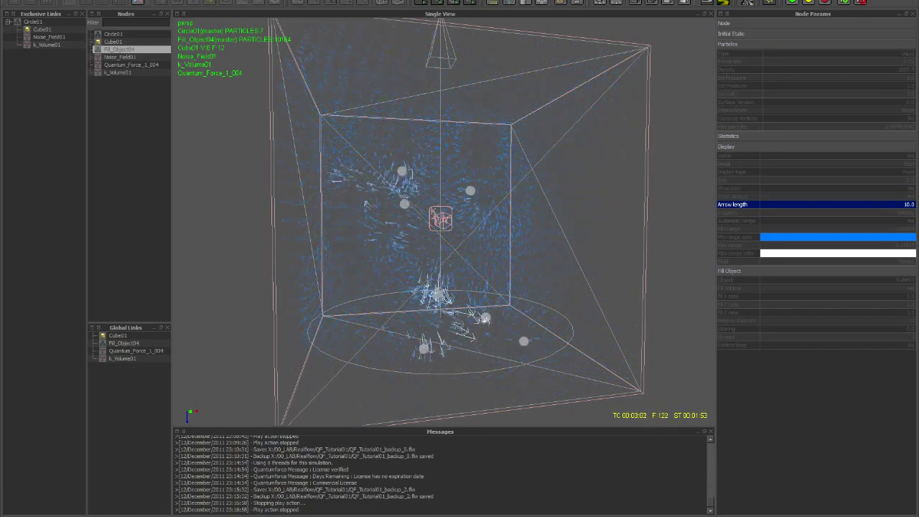
{"action": "left_click", "coordinate": [854, 515]}
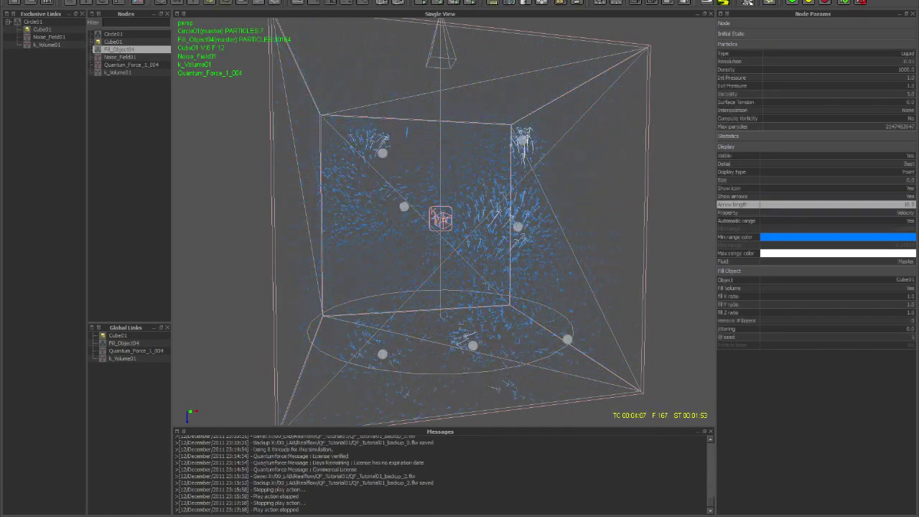
{"action": "left_click", "coordinate": [833, 516]}
{"action": "key", "text": "ctrl+Page_Down"}
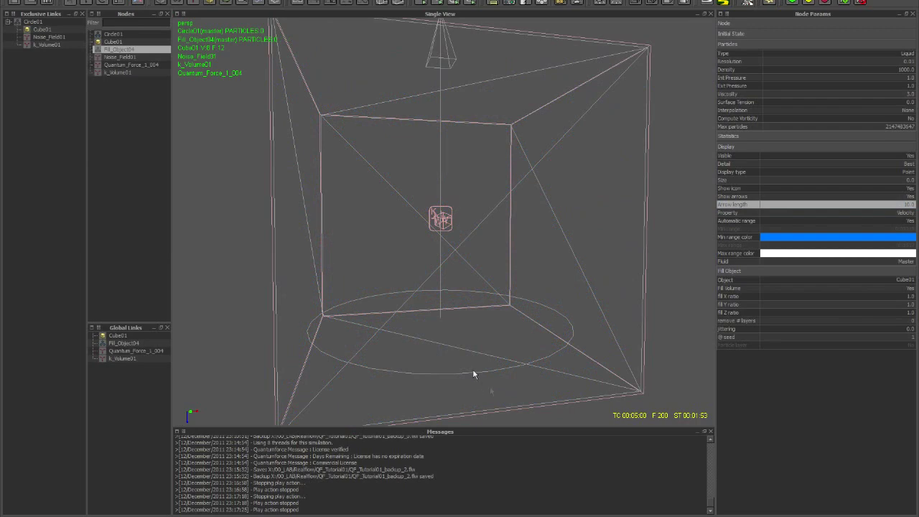
Scrub to frame 99 and inspect how far the velocity arrows extend around the emitter particles, close up and from a distance
{"action": "left_click", "coordinate": [146, 514]}
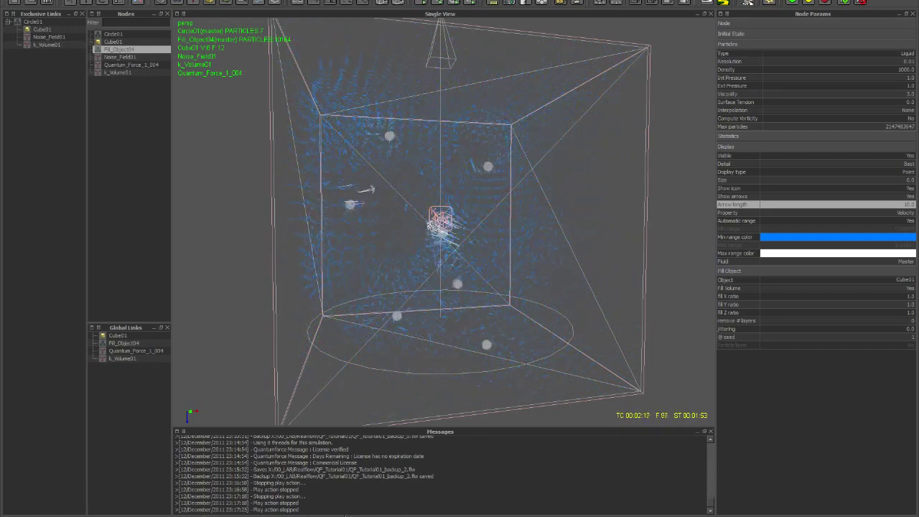
{"action": "left_click_drag", "start_coordinate": [398, 516], "coordinate": [350, 515]}
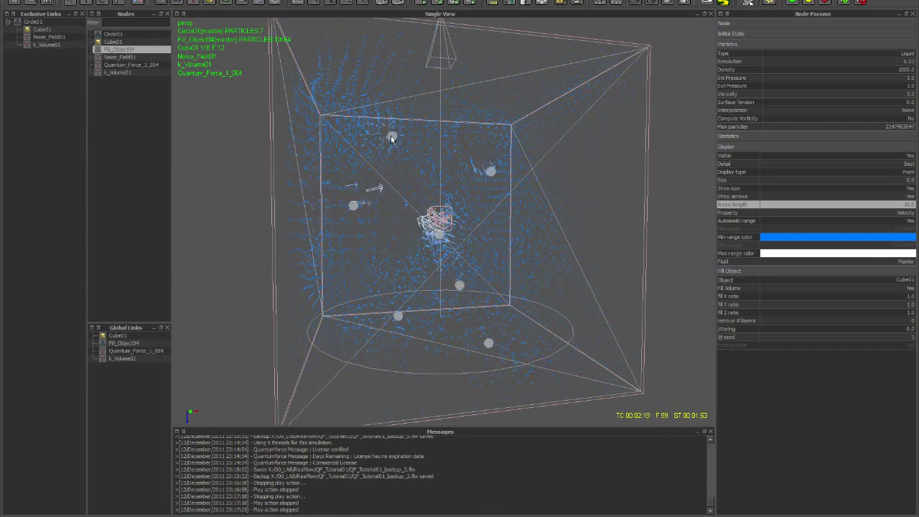
{"action": "scroll", "coordinate": [427, 157], "scroll_direction": "up", "scroll_amount": 2}
{"action": "key", "text": "Up"}
{"action": "key", "text": "Up"}
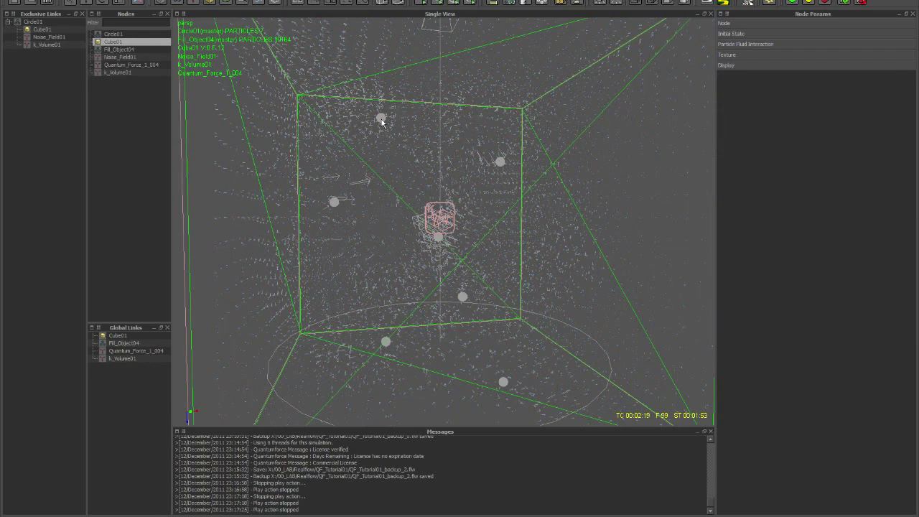
{"action": "key", "text": "Down"}
{"action": "key", "text": "Down"}
{"action": "scroll", "coordinate": [386, 125], "scroll_direction": "down", "scroll_amount": 3}
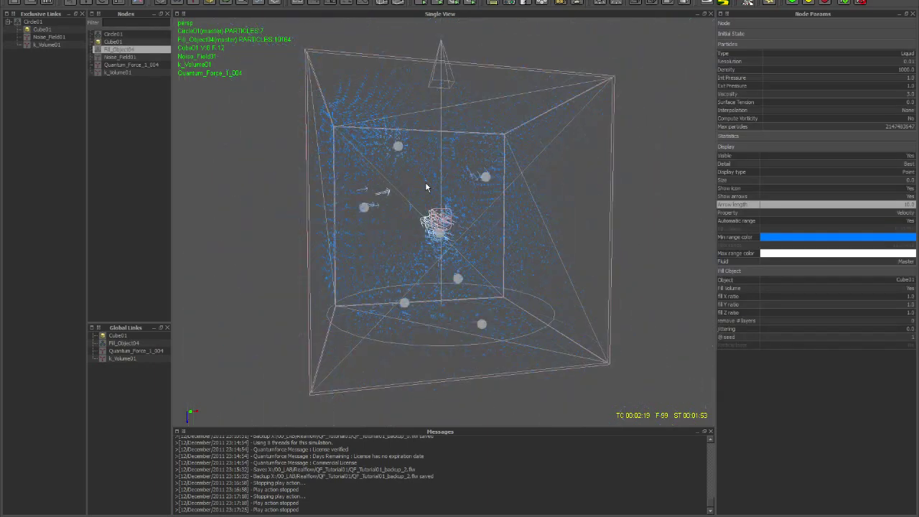
{"action": "left_click_drag", "start_coordinate": [428, 186], "coordinate": [401, 189], "text": "alt"}
{"action": "scroll", "coordinate": [422, 178], "scroll_direction": "up", "scroll_amount": 3}
{"action": "scroll", "coordinate": [412, 182], "scroll_direction": "down", "scroll_amount": 3}
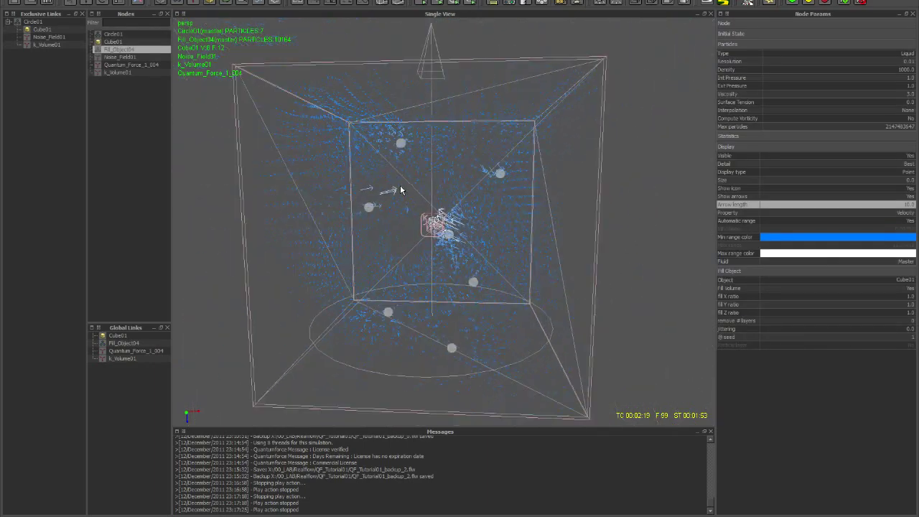
{"action": "scroll", "coordinate": [401, 189], "scroll_direction": "up", "scroll_amount": 2}
Replay the simulated motion from frame 0 and view the cube from another side
{"action": "key", "text": "Home"}
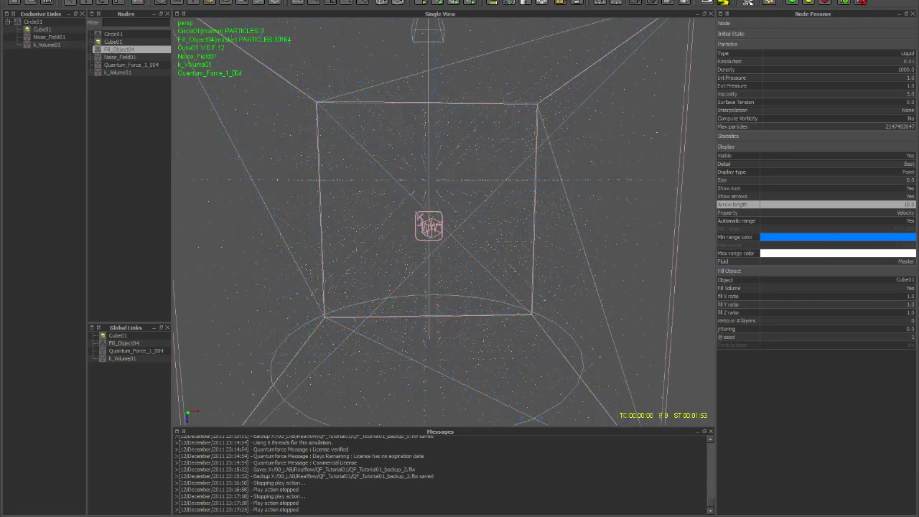
{"action": "key", "text": "space"}
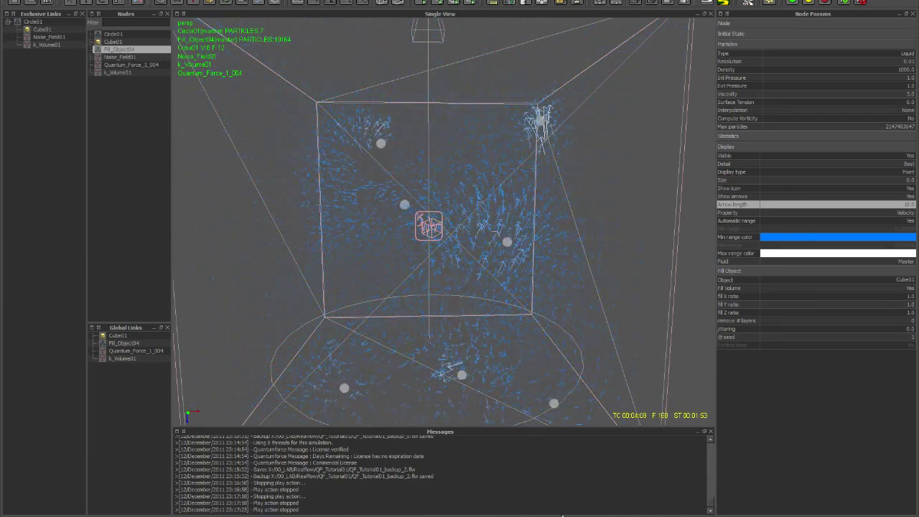
{"action": "left_click_drag", "start_coordinate": [545, 259], "coordinate": [420, 262], "text": "alt"}
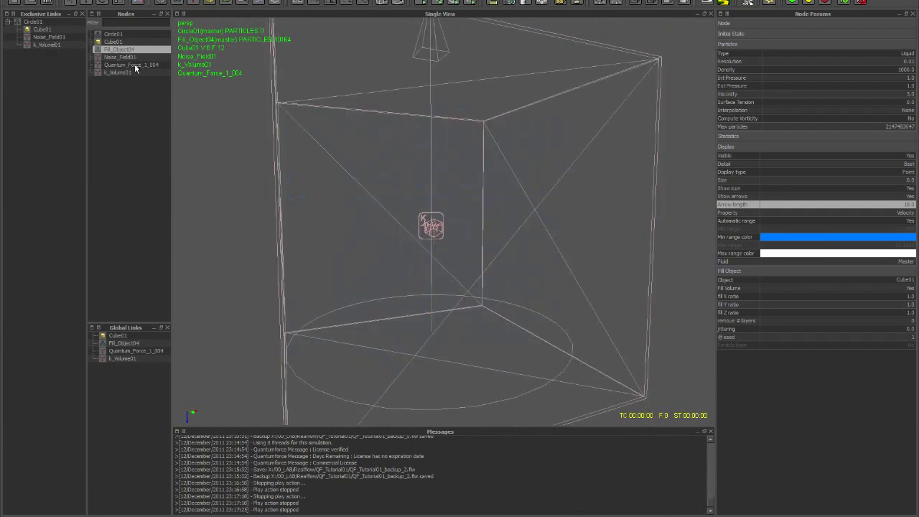
Set the Quantum Force's Accelerate to 0, Push to 10 and Decay to 0
{"action": "left_click", "coordinate": [135, 65]}
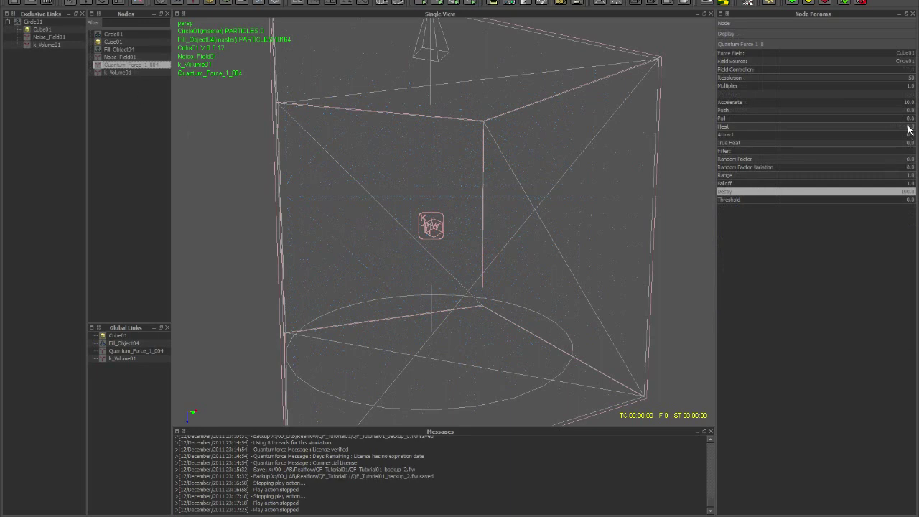
{"action": "left_click", "coordinate": [908, 102]}
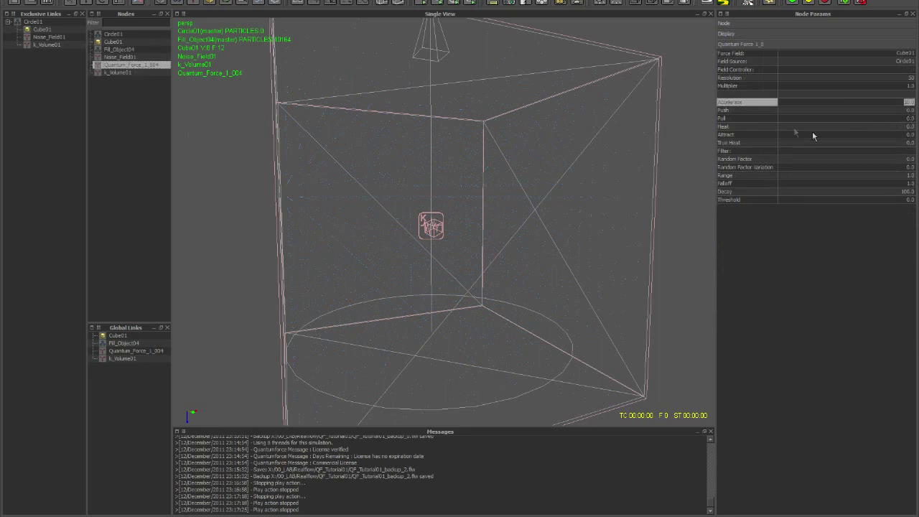
{"action": "key", "text": "ctrl+s"}
{"action": "left_click", "coordinate": [883, 111]}
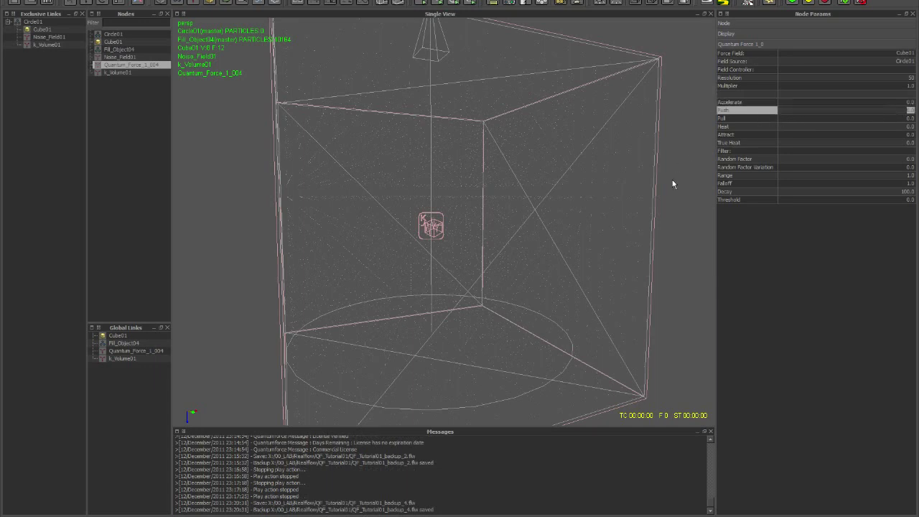
{"action": "type", "text": "10"}
{"action": "key", "text": "Return"}
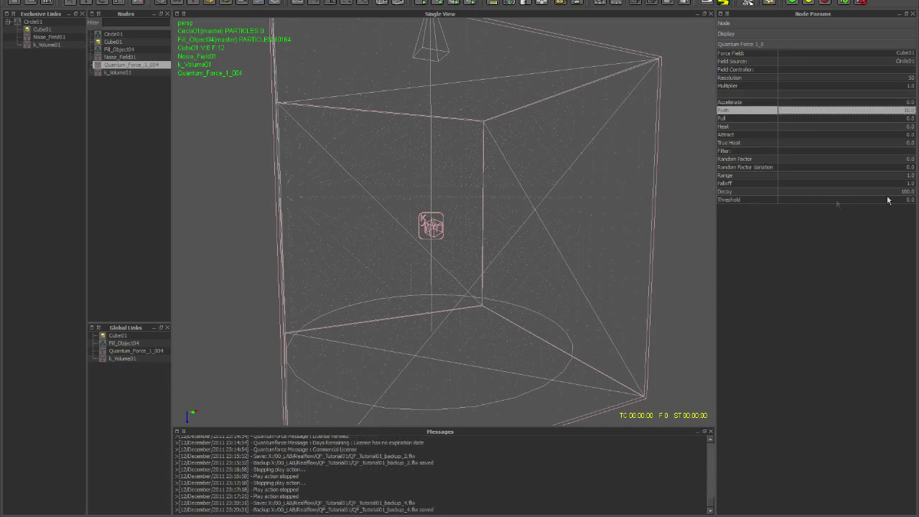
{"action": "left_click", "coordinate": [897, 192]}
{"action": "type", "text": "0"}
{"action": "key", "text": "Return"}
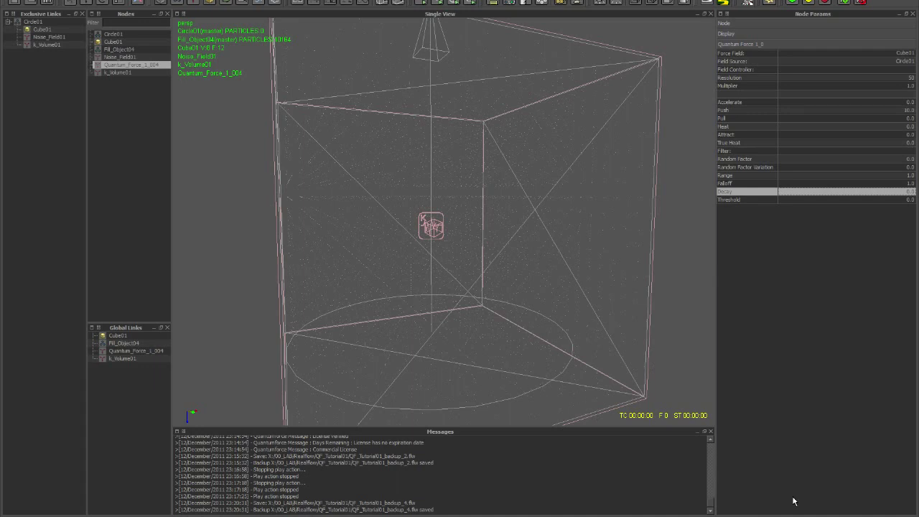
Run the simulation with the Push force and select Fill_Object04 to show its velocity arrows in colour
{"action": "key", "text": "alt+a"}
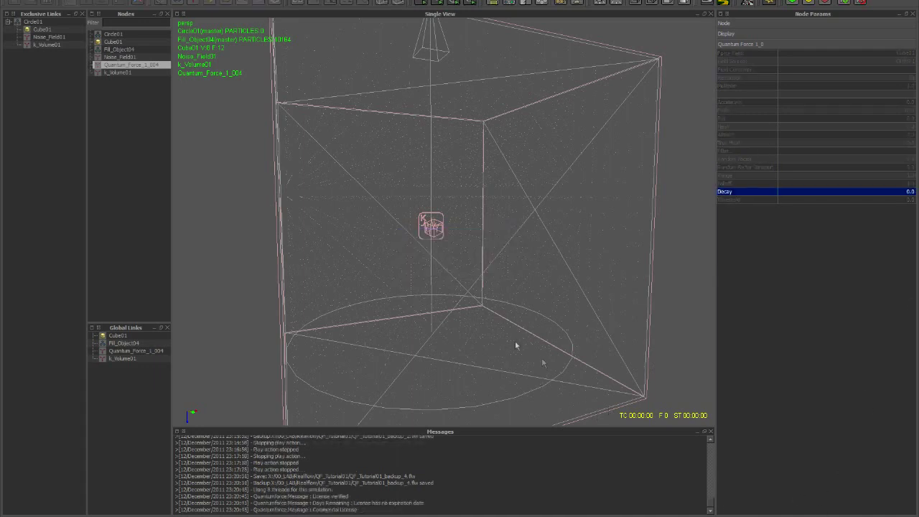
{"action": "left_click", "coordinate": [121, 49]}
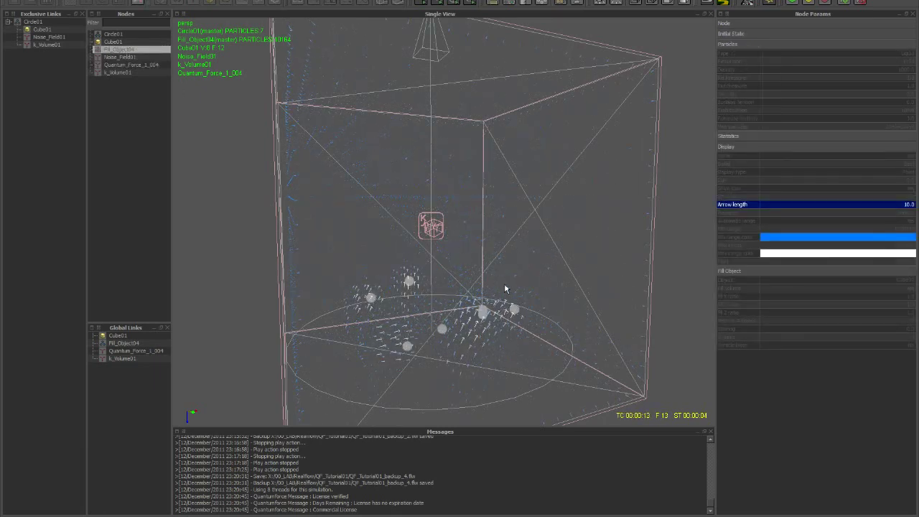
{"action": "left_click_drag", "start_coordinate": [504, 288], "coordinate": [474, 311], "text": "alt"}
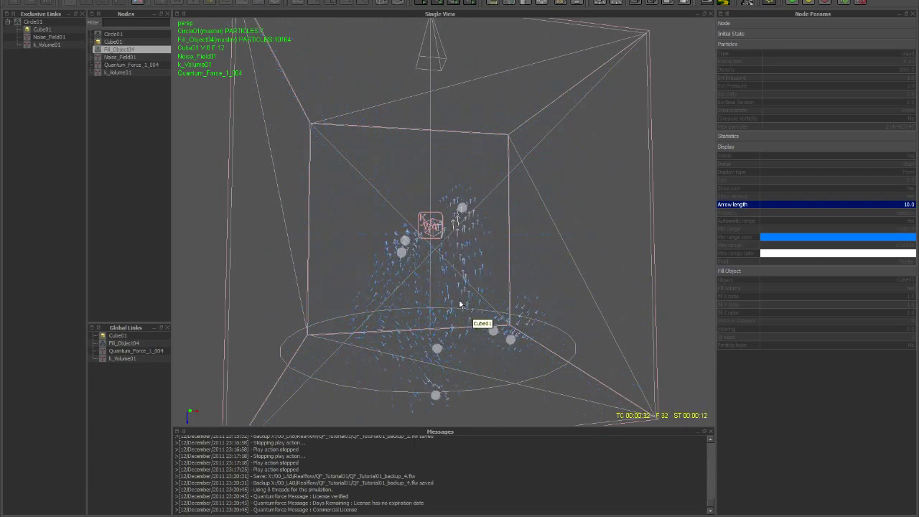
Examine the arrows trailing the emitter particles from several angles and distances while the simulation runs
{"action": "left_click_drag", "start_coordinate": [460, 305], "coordinate": [397, 302], "text": "alt"}
{"action": "left_click_drag", "start_coordinate": [456, 297], "coordinate": [419, 296], "text": "alt"}
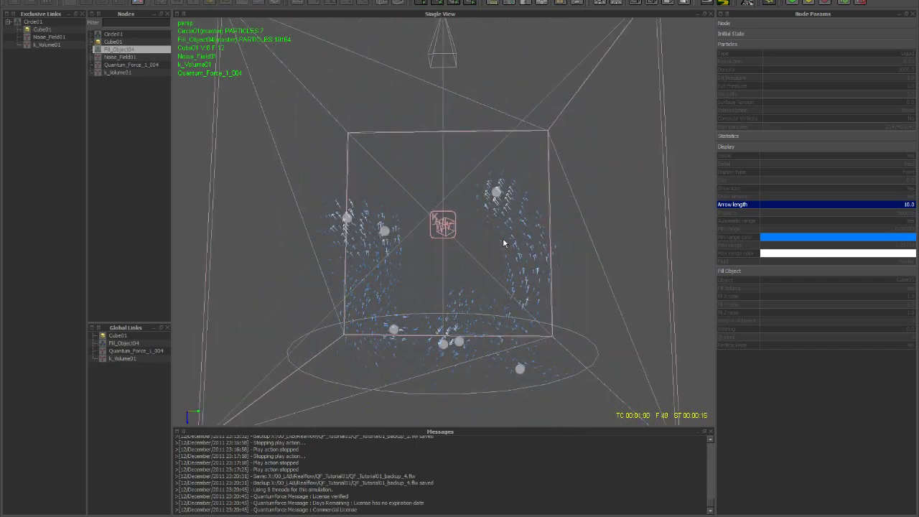
{"action": "scroll", "coordinate": [503, 237], "scroll_direction": "up", "scroll_amount": 2}
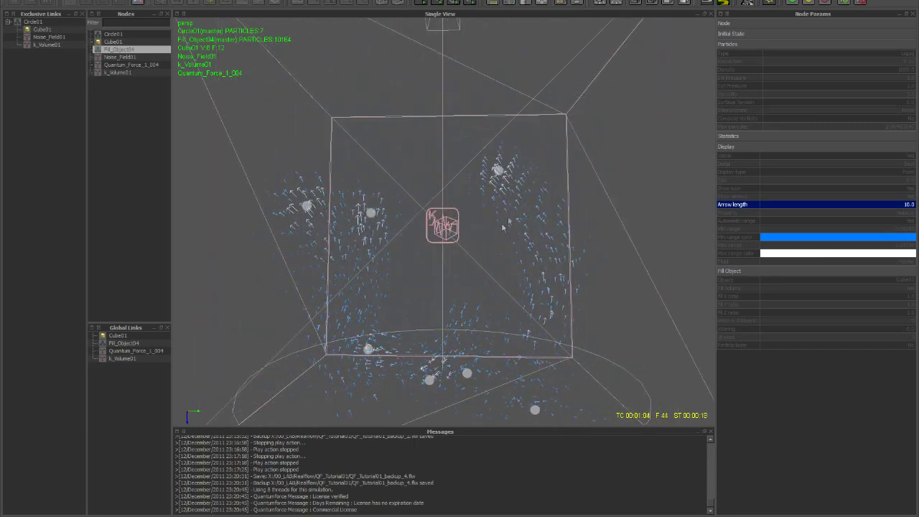
{"action": "right_click_drag", "start_coordinate": [503, 239], "coordinate": [488, 191], "text": "alt"}
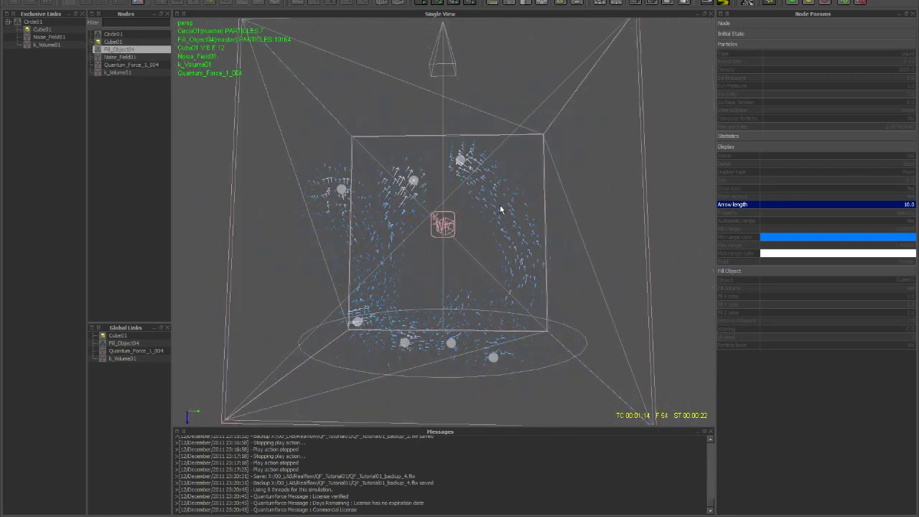
{"action": "left_click_drag", "start_coordinate": [500, 205], "coordinate": [498, 221], "text": "alt"}
{"action": "right_click_drag", "start_coordinate": [458, 206], "coordinate": [463, 203], "text": "alt"}
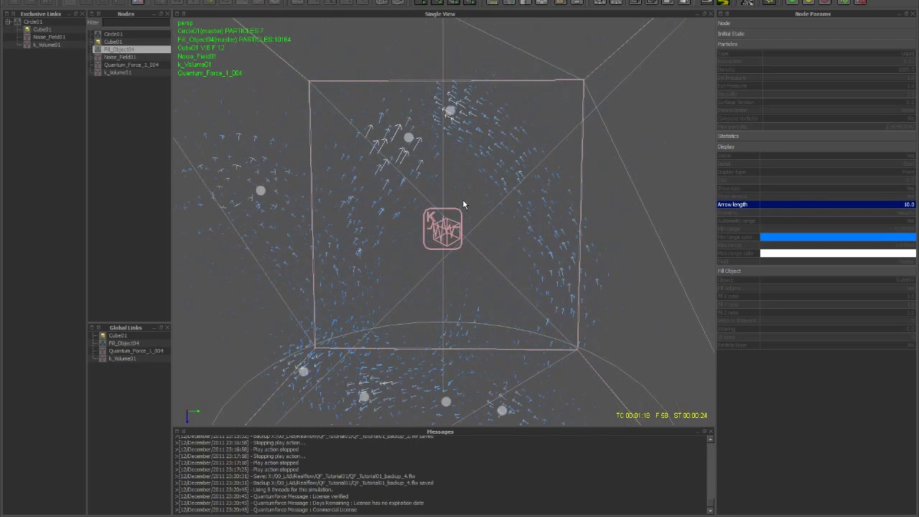
{"action": "left_click_drag", "start_coordinate": [464, 203], "coordinate": [474, 241], "text": "alt"}
{"action": "right_click_drag", "start_coordinate": [473, 241], "coordinate": [424, 195], "text": "alt"}
{"action": "left_click_drag", "start_coordinate": [424, 195], "coordinate": [586, 234], "text": "alt"}
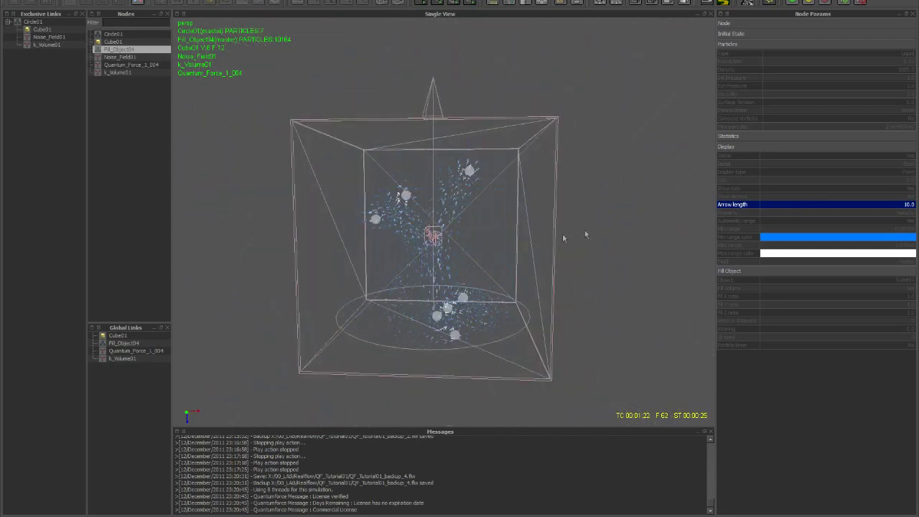
Examine from around the cube and up close how the Push force directs Fill_Object04's arrows as the emitter particles rise
{"action": "left_click_drag", "start_coordinate": [500, 233], "coordinate": [628, 234], "text": "alt"}
{"action": "right_click_drag", "start_coordinate": [433, 210], "coordinate": [469, 241], "text": "alt"}
{"action": "middle_click_drag", "start_coordinate": [470, 241], "coordinate": [463, 263], "text": "alt"}
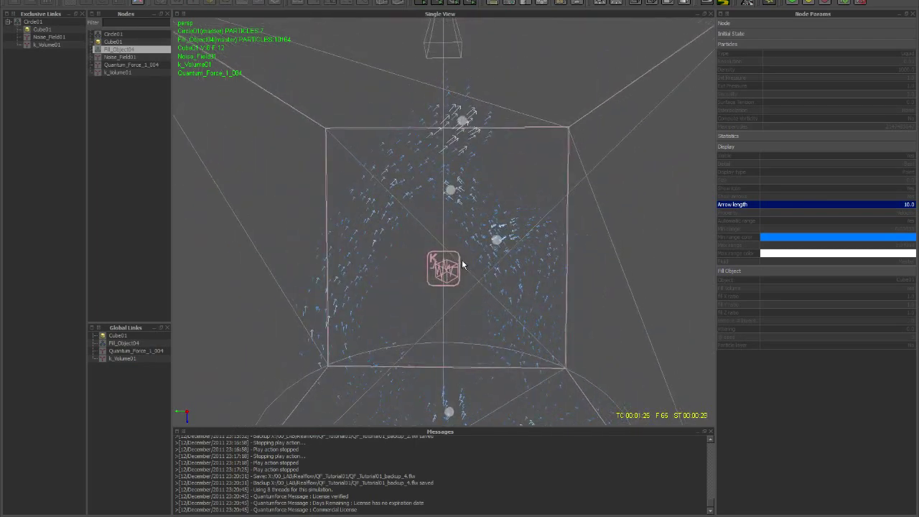
{"action": "right_click_drag", "start_coordinate": [463, 263], "coordinate": [457, 257], "text": "alt"}
{"action": "left_click_drag", "start_coordinate": [458, 257], "coordinate": [331, 253], "text": "alt"}
{"action": "left_click_drag", "start_coordinate": [478, 239], "coordinate": [631, 248], "text": "alt"}
{"action": "right_click_drag", "start_coordinate": [414, 154], "coordinate": [451, 182], "text": "alt"}
{"action": "middle_click_drag", "start_coordinate": [452, 182], "coordinate": [464, 260], "text": "alt"}
{"action": "right_click_drag", "start_coordinate": [464, 260], "coordinate": [460, 253], "text": "alt"}
{"action": "left_click_drag", "start_coordinate": [459, 253], "coordinate": [623, 257], "text": "alt"}
{"action": "scroll", "coordinate": [455, 257], "scroll_direction": "up", "scroll_amount": 4}
{"action": "scroll", "coordinate": [451, 260], "scroll_direction": "down", "scroll_amount": 4}
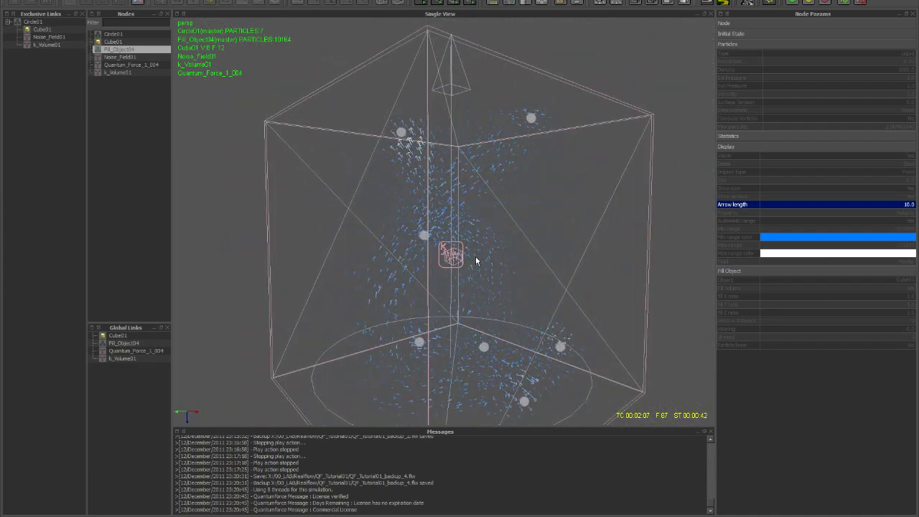
{"action": "left_click_drag", "start_coordinate": [476, 261], "coordinate": [574, 247], "text": "alt"}
{"action": "scroll", "coordinate": [486, 254], "scroll_direction": "up", "scroll_amount": 4}
{"action": "scroll", "coordinate": [446, 248], "scroll_direction": "down", "scroll_amount": 4}
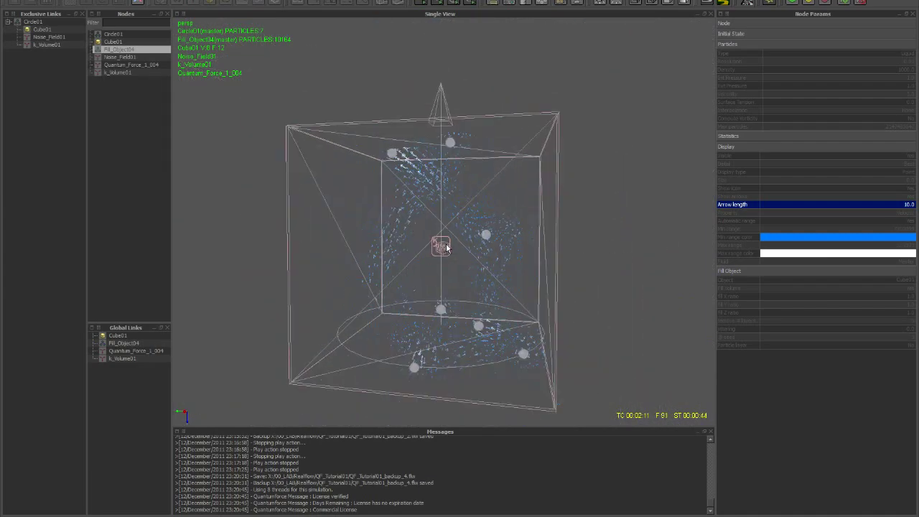
{"action": "left_click_drag", "start_coordinate": [467, 241], "coordinate": [526, 253], "text": "alt"}
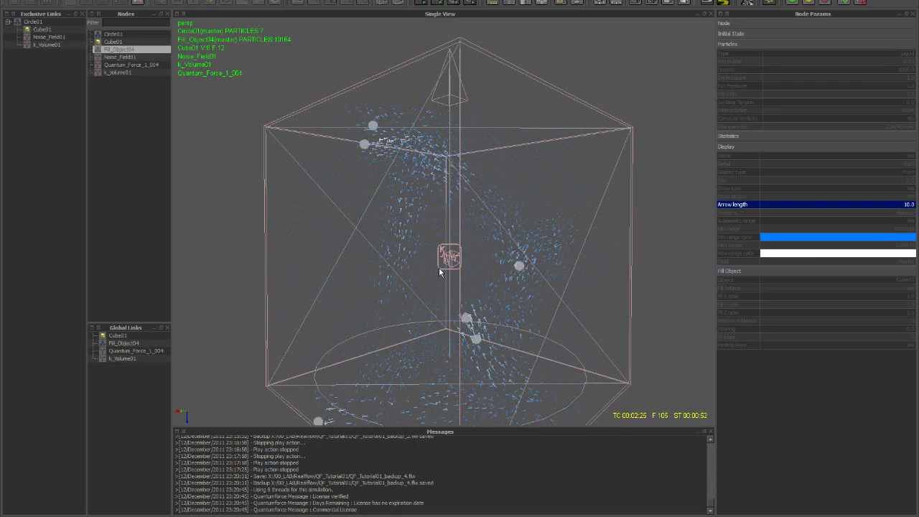
{"action": "left_click_drag", "start_coordinate": [439, 272], "coordinate": [634, 380], "text": "alt"}
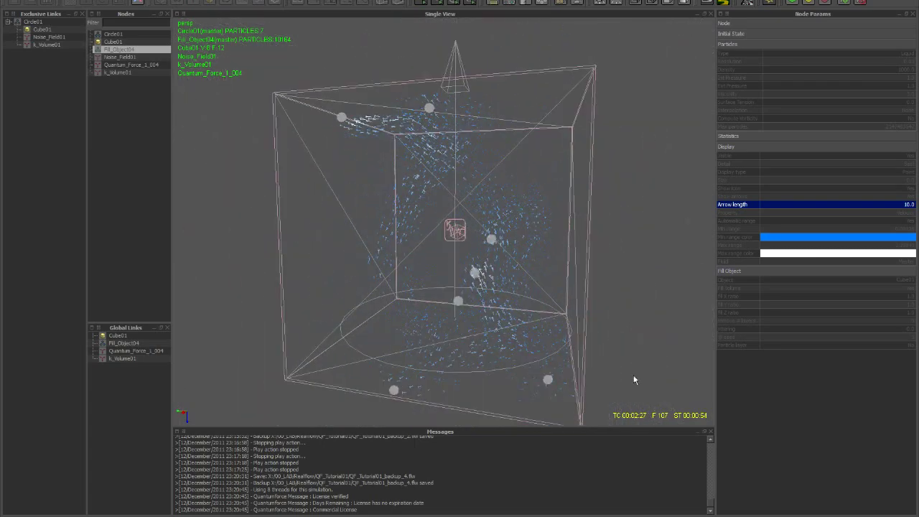
Stop the Push simulation, rewind to frame 0 and replay the simulated motion several times
{"action": "left_click", "coordinate": [748, 515]}
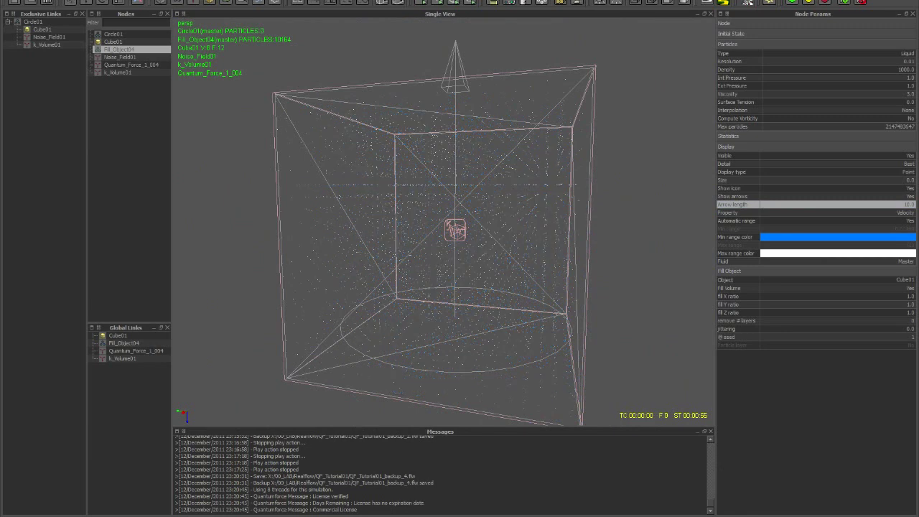
{"action": "key", "text": "space"}
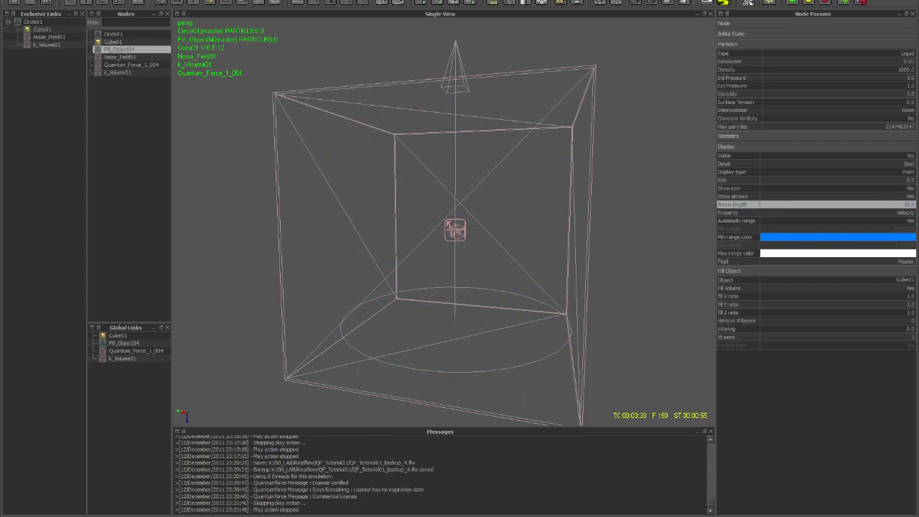
{"action": "key", "text": "ctrl+a"}
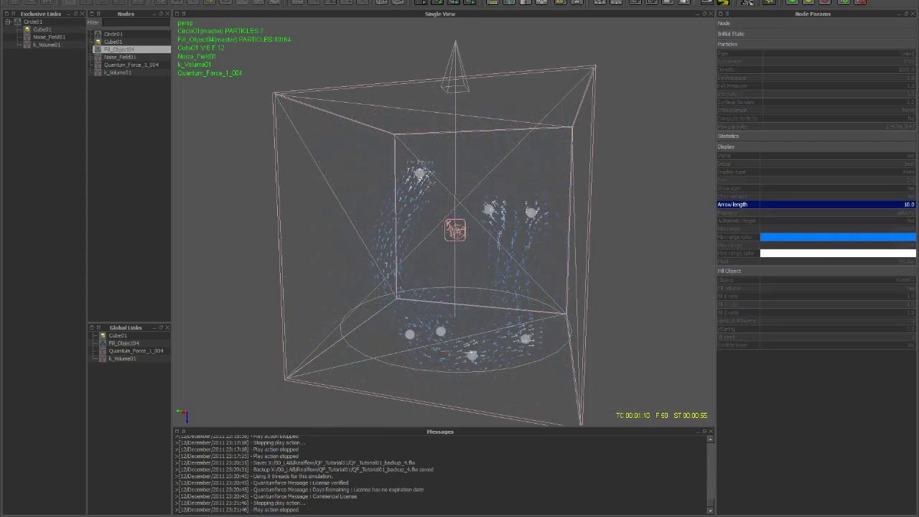
{"action": "key", "text": "alt+a"}
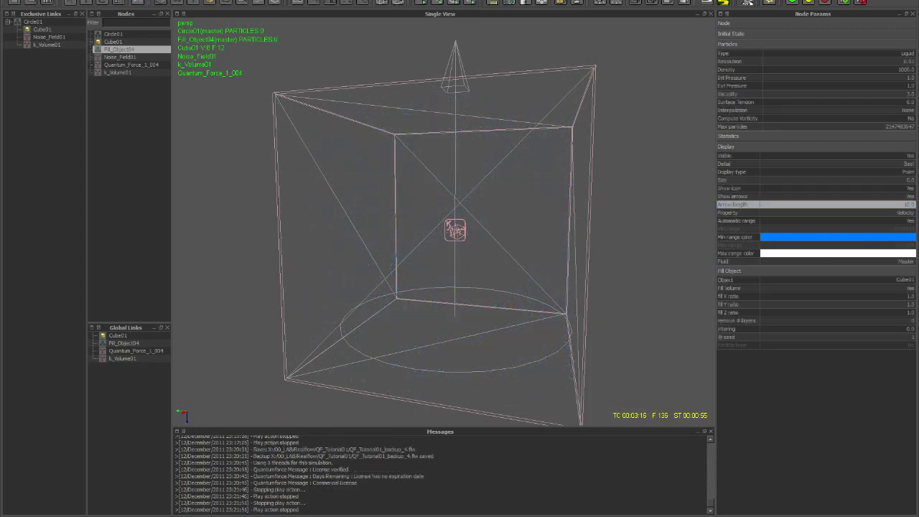
{"action": "key", "text": "ctrl+a"}
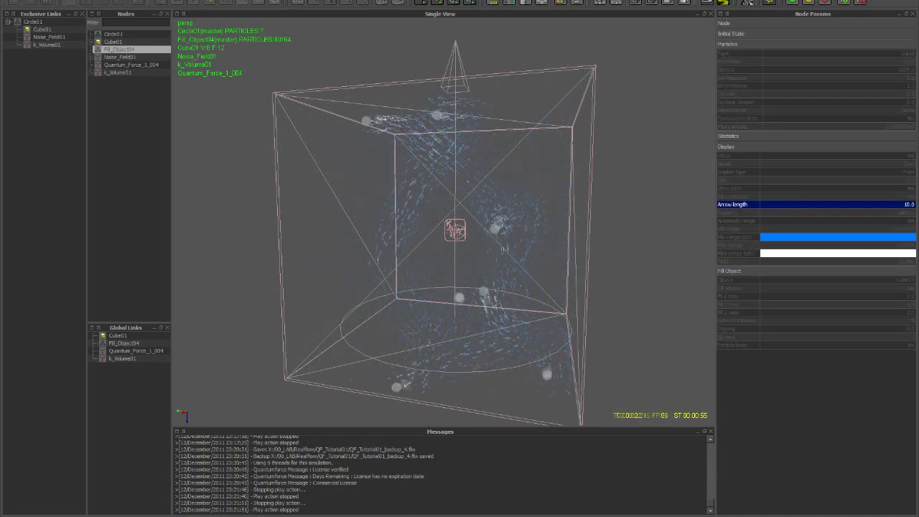
{"action": "key", "text": "ctrl+a"}
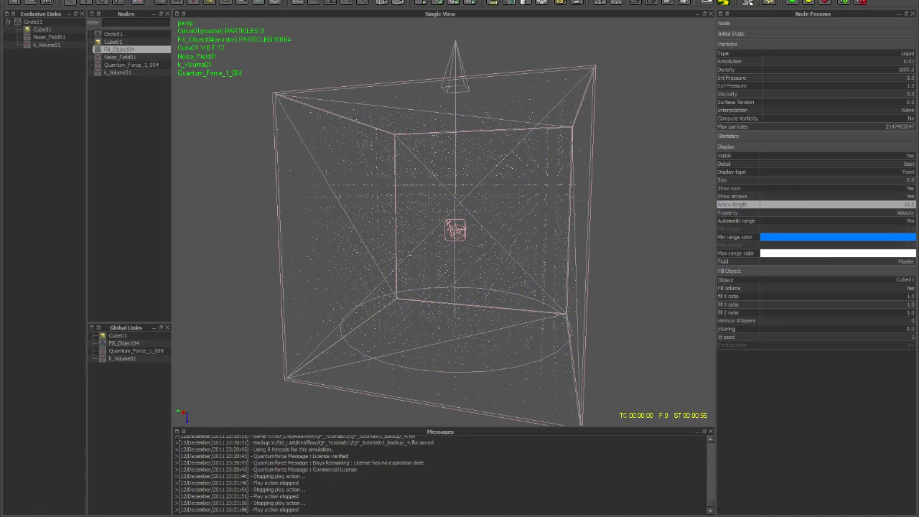
{"action": "key", "text": "ctrl+a"}
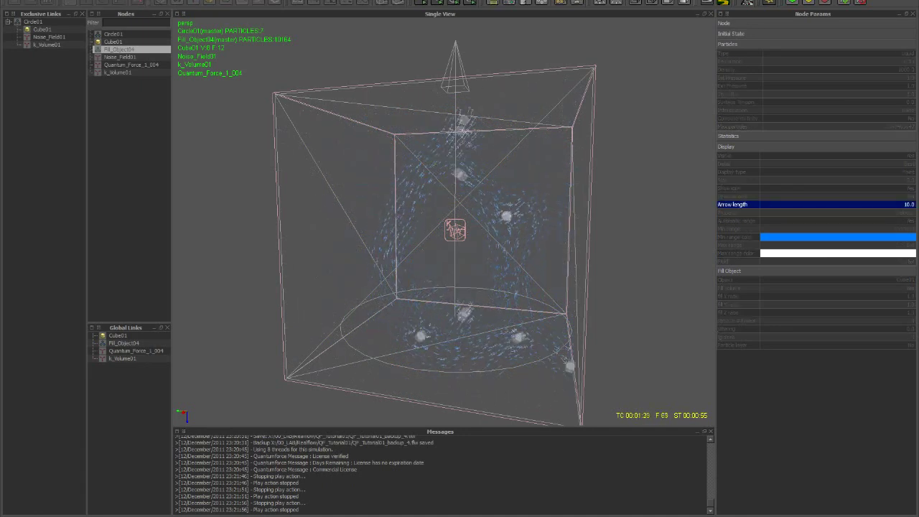
{"action": "key", "text": "alt+a"}
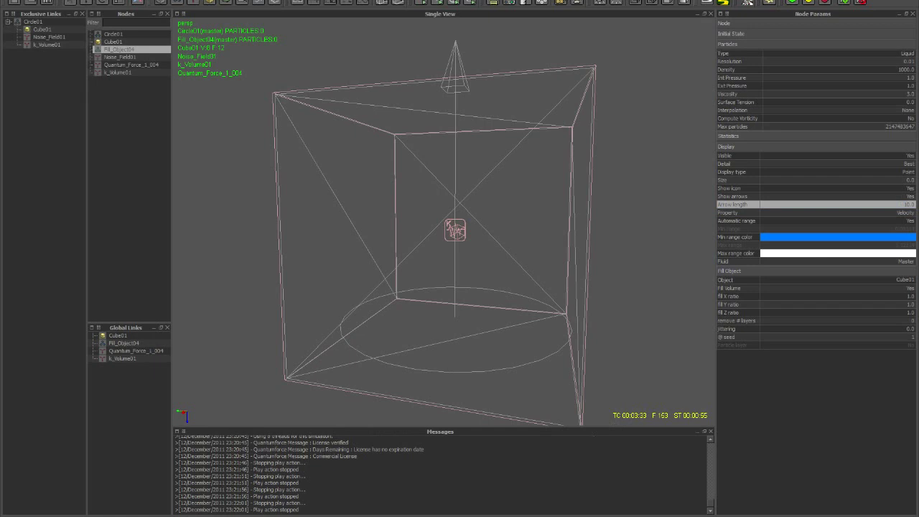
Reset the simulation and set the Quantum Force's Push to 0 and Pull to 10
{"action": "left_click", "coordinate": [678, 509]}
{"action": "left_click", "coordinate": [125, 64]}
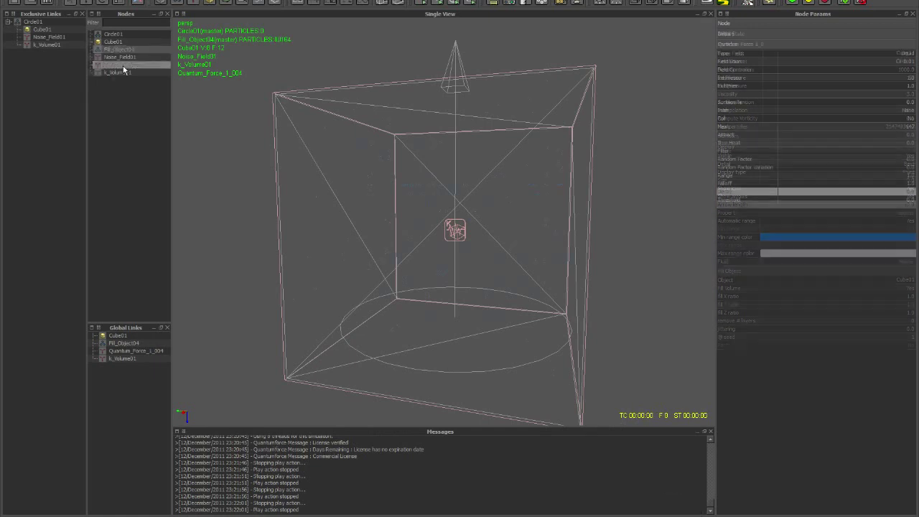
{"action": "left_click", "coordinate": [902, 111]}
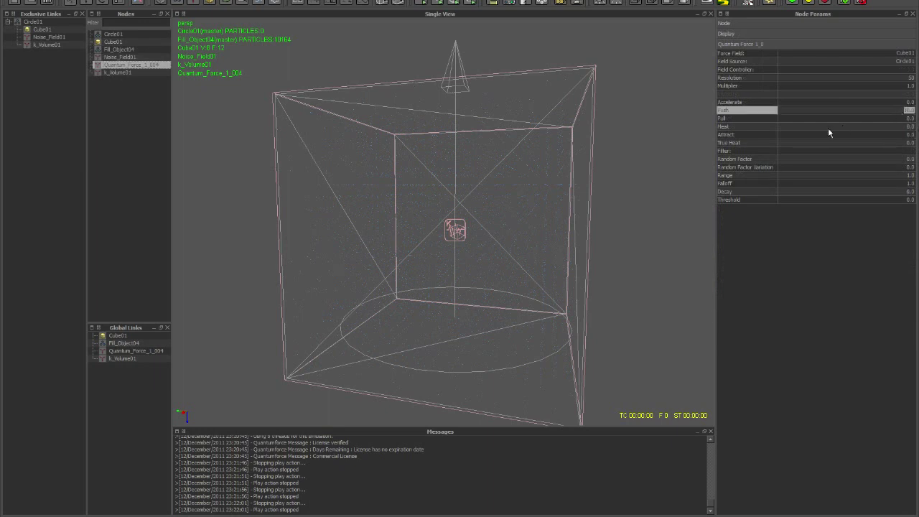
{"action": "type", "text": "0"}
{"action": "key", "text": "Return"}
{"action": "left_click", "coordinate": [893, 118]}
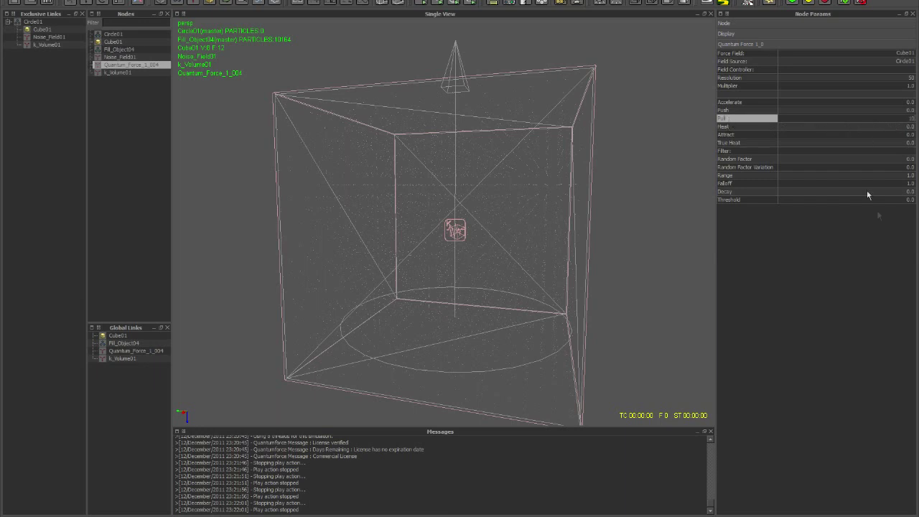
Run the simulation with the Pull force and select Fill_Object04 to show its velocity arrows in colour
{"action": "key", "text": "alt+a"}
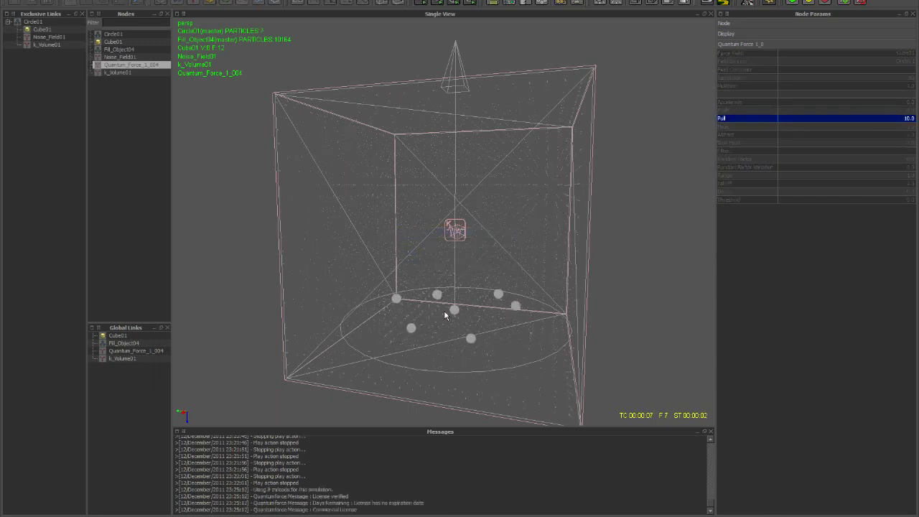
{"action": "scroll", "coordinate": [466, 327], "scroll_direction": "up", "scroll_amount": 3}
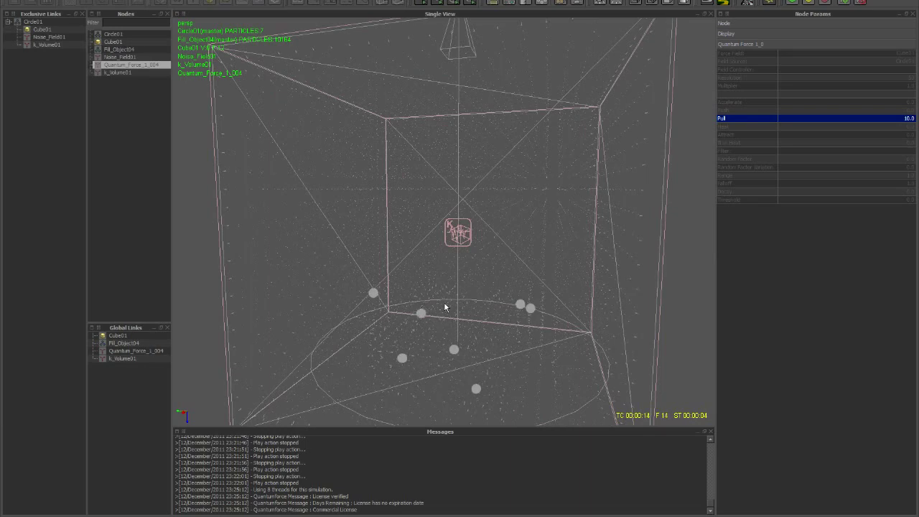
{"action": "left_click", "coordinate": [416, 313]}
Examine how the Pull force directs the arrows around the emitter particles, from several sides and distances
{"action": "right_click_drag", "start_coordinate": [445, 311], "coordinate": [569, 241], "text": "alt"}
{"action": "left_click_drag", "start_coordinate": [587, 246], "coordinate": [499, 295], "text": "alt"}
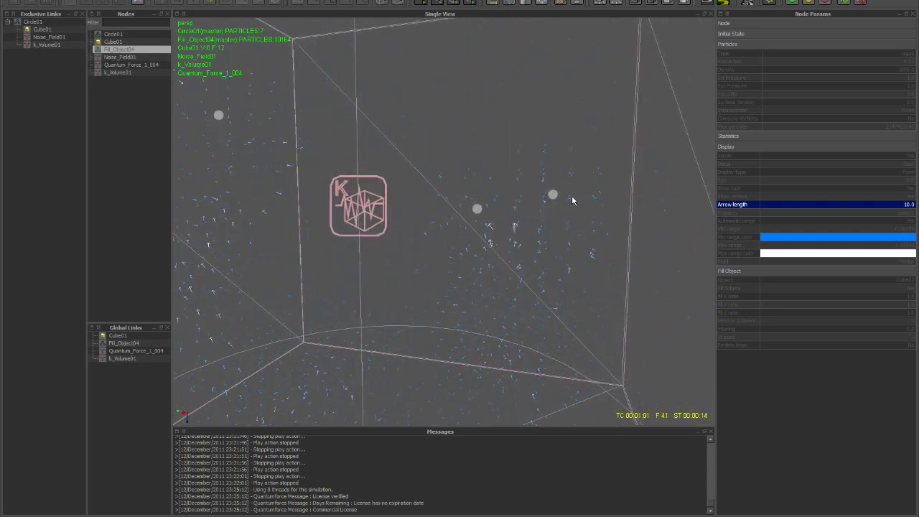
{"action": "left_click_drag", "start_coordinate": [584, 182], "coordinate": [544, 221], "text": "alt"}
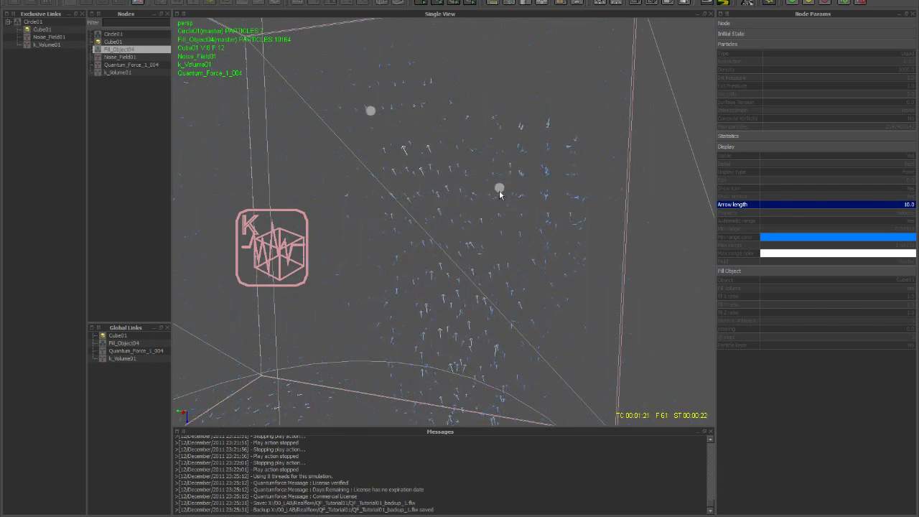
{"action": "right_click_drag", "start_coordinate": [481, 195], "coordinate": [474, 258], "text": "alt"}
{"action": "left_click_drag", "start_coordinate": [475, 260], "coordinate": [371, 265], "text": "alt"}
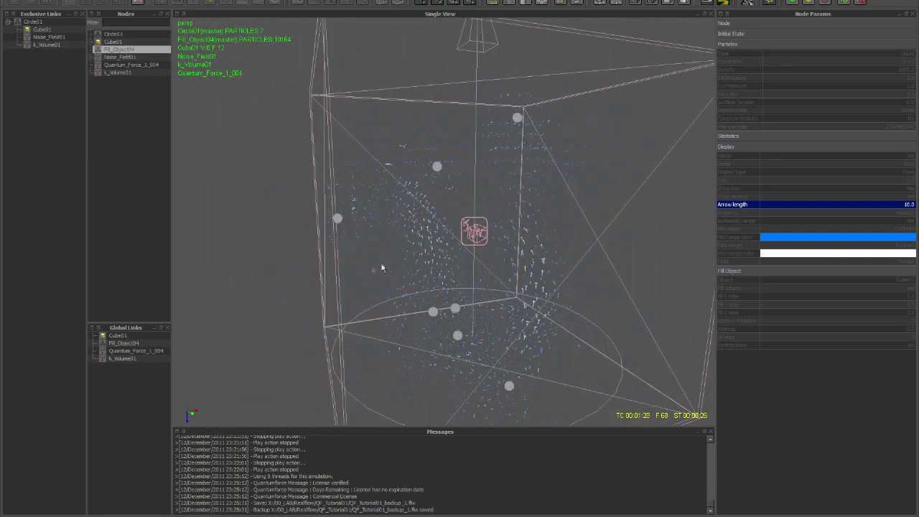
{"action": "left_click_drag", "start_coordinate": [451, 251], "coordinate": [515, 242], "text": "alt"}
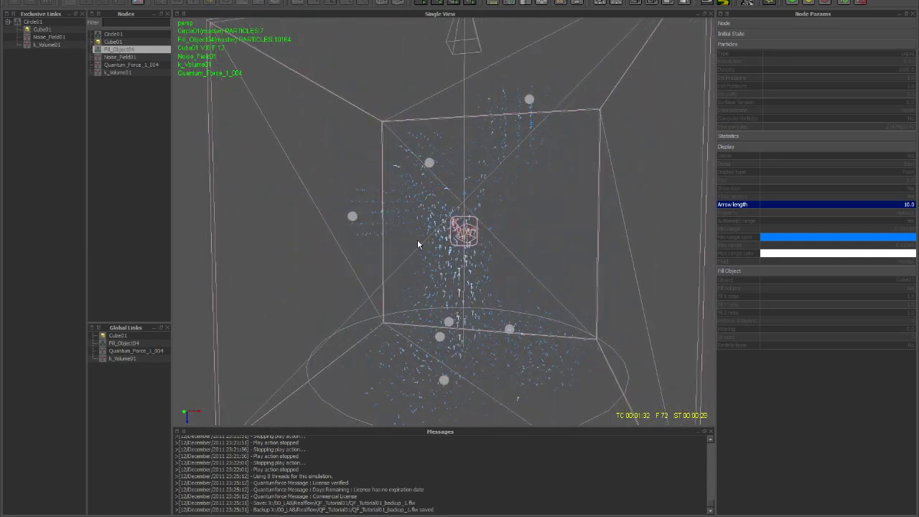
{"action": "left_click_drag", "start_coordinate": [503, 297], "coordinate": [412, 314], "text": "alt"}
{"action": "scroll", "coordinate": [412, 313], "scroll_direction": "up", "scroll_amount": 4}
{"action": "middle_click_drag", "start_coordinate": [400, 298], "coordinate": [501, 291], "text": "alt"}
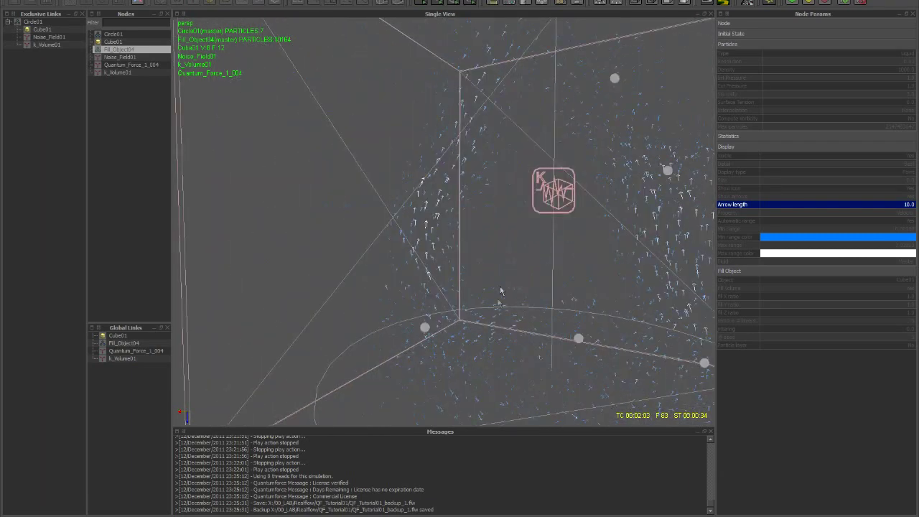
{"action": "scroll", "coordinate": [458, 280], "scroll_direction": "down", "scroll_amount": 5}
{"action": "left_click_drag", "start_coordinate": [496, 301], "coordinate": [466, 299], "text": "alt"}
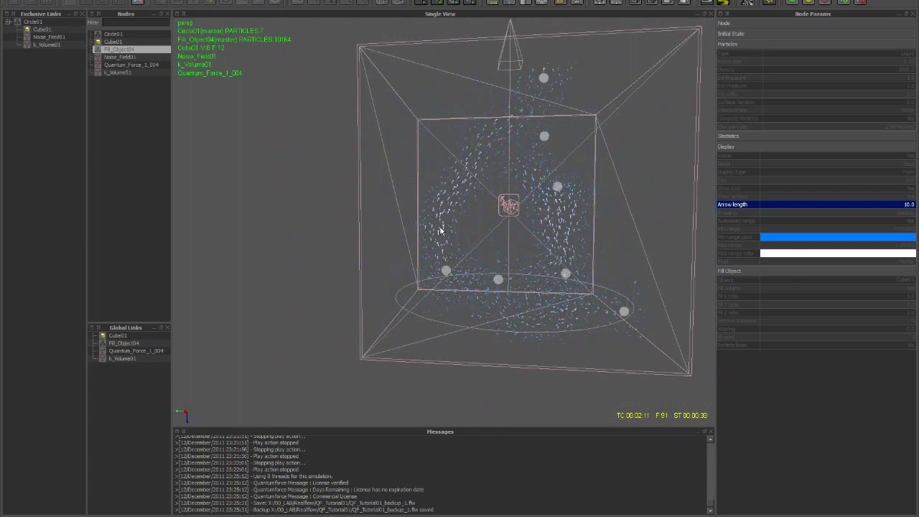
{"action": "left_click_drag", "start_coordinate": [441, 231], "coordinate": [533, 199], "text": "alt"}
{"action": "middle_click_drag", "start_coordinate": [504, 226], "coordinate": [490, 275], "text": "alt"}
{"action": "scroll", "coordinate": [491, 275], "scroll_direction": "up", "scroll_amount": 3}
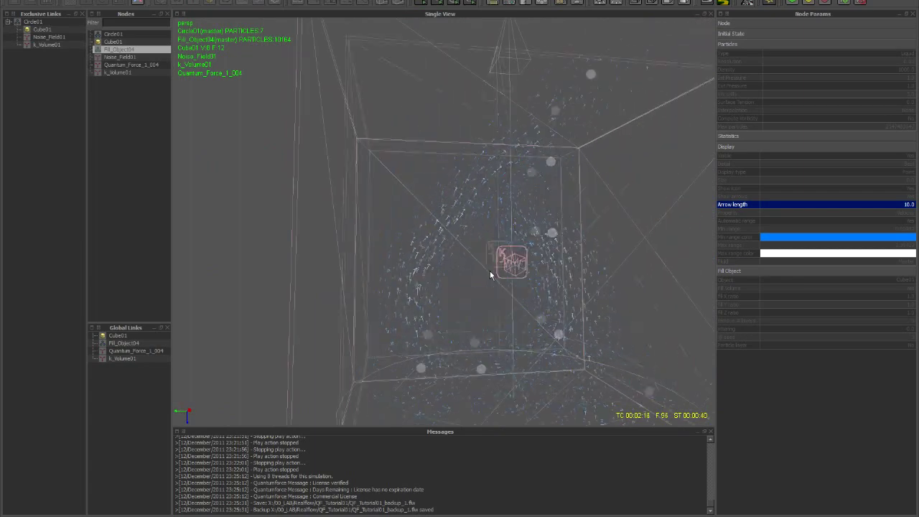
{"action": "middle_click_drag", "start_coordinate": [517, 175], "coordinate": [474, 202], "text": "alt"}
{"action": "scroll", "coordinate": [485, 226], "scroll_direction": "down", "scroll_amount": 4}
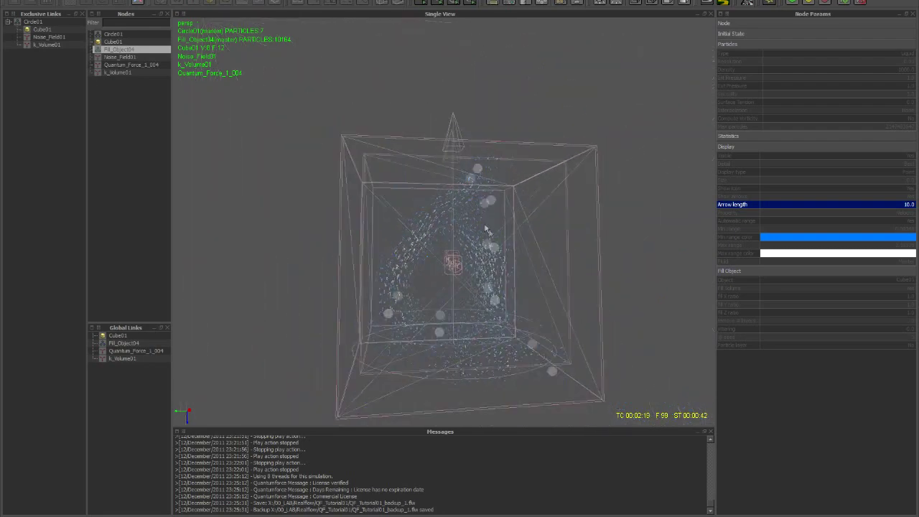
{"action": "left_click_drag", "start_coordinate": [487, 229], "coordinate": [512, 304], "text": "alt"}
Stop the Pull simulation, replay the simulated motion from the start and end the playback
{"action": "key", "text": "alt+a"}
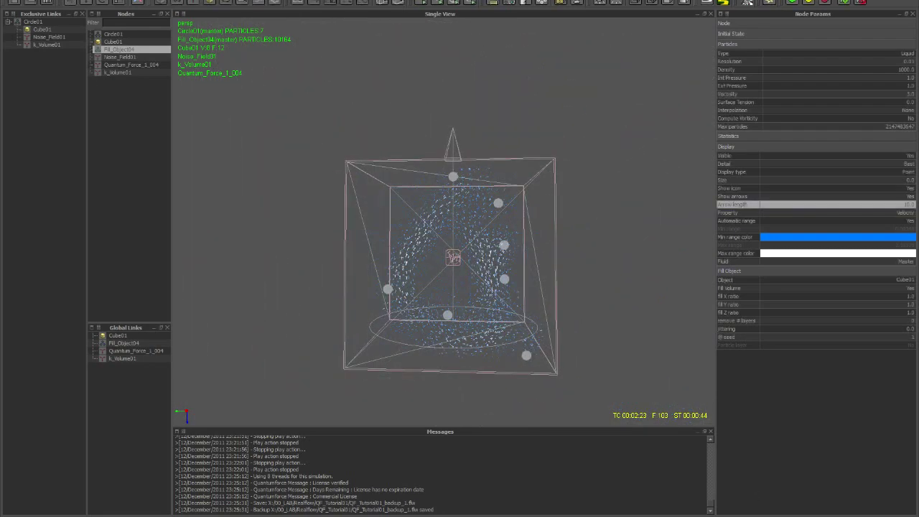
{"action": "key", "text": "alt+r"}
{"action": "key", "text": "alt+p"}
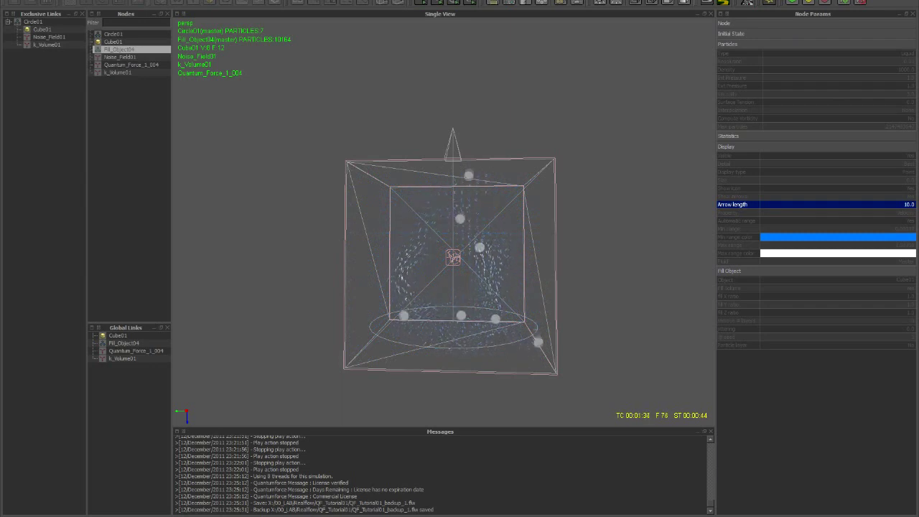
{"action": "key", "text": "Escape"}
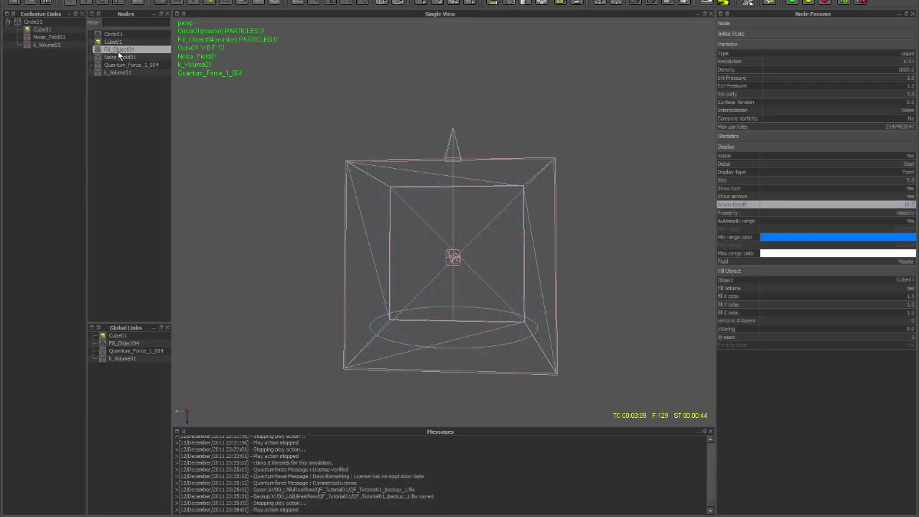
Set Fill_Object04's arrow length to 20, reset the scene and run the Pull simulation again
{"action": "left_click", "coordinate": [124, 65]}
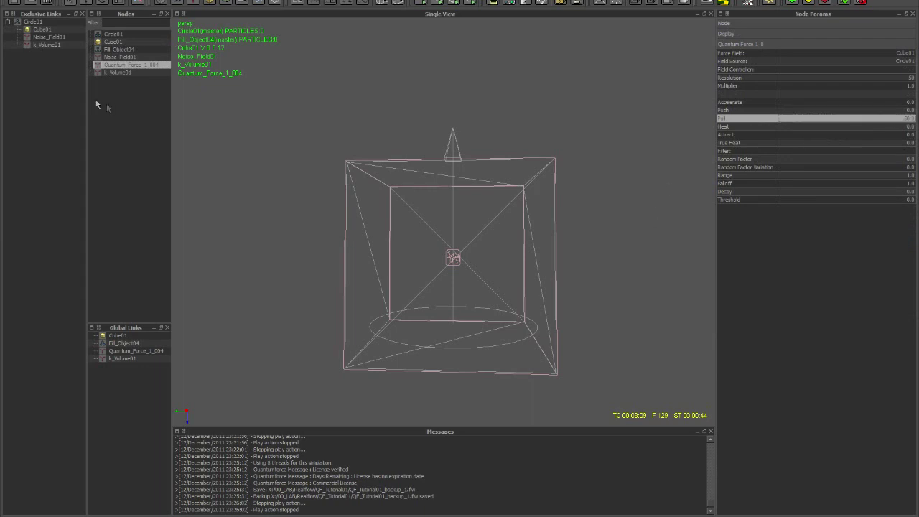
{"action": "left_click", "coordinate": [119, 49]}
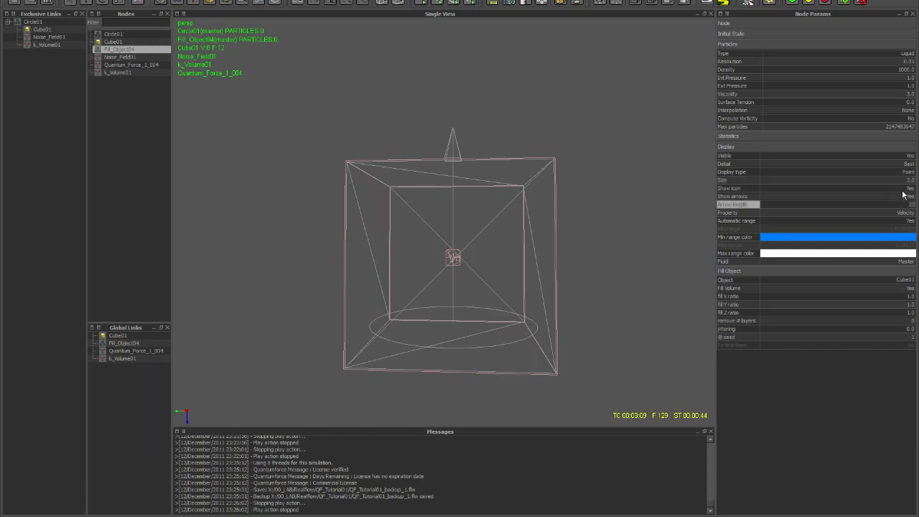
{"action": "key", "text": "ctrl+r"}
{"action": "key", "text": "Return"}
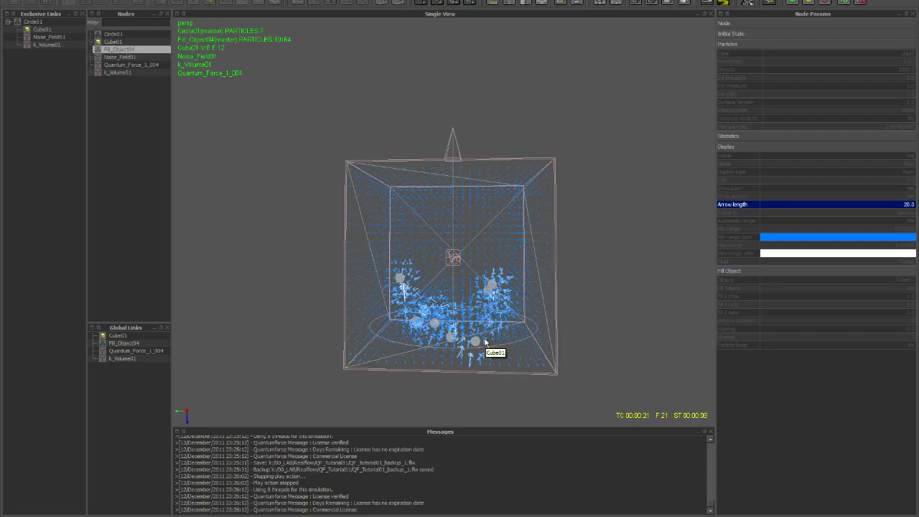
Examine how the Pull force directs the 20-long arrows around the rising emitter particles, from the front and close up
{"action": "scroll", "coordinate": [485, 343], "scroll_direction": "up", "scroll_amount": 5}
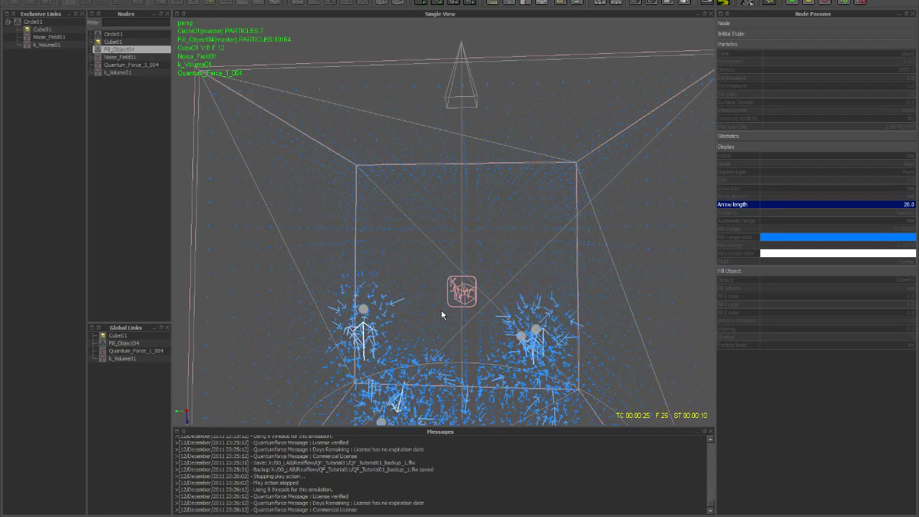
{"action": "left_click_drag", "start_coordinate": [455, 332], "coordinate": [433, 303], "text": "alt"}
{"action": "scroll", "coordinate": [433, 305], "scroll_direction": "down", "scroll_amount": 5}
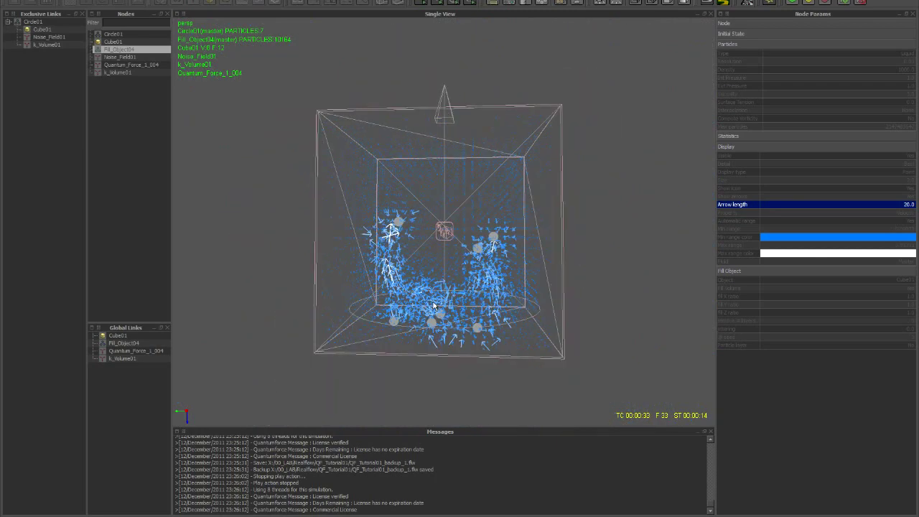
{"action": "left_click_drag", "start_coordinate": [462, 291], "coordinate": [554, 287], "text": "alt"}
{"action": "scroll", "coordinate": [478, 281], "scroll_direction": "up", "scroll_amount": 5}
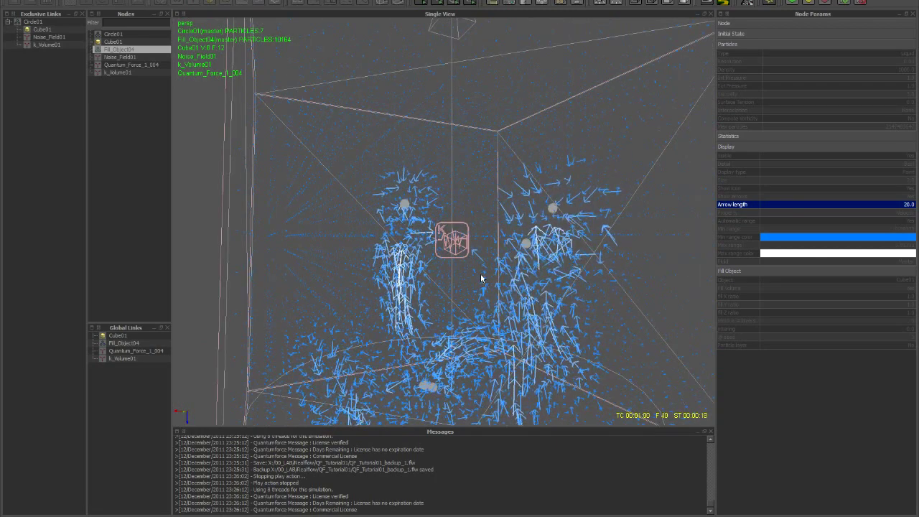
{"action": "left_click_drag", "start_coordinate": [466, 233], "coordinate": [399, 251], "text": "alt"}
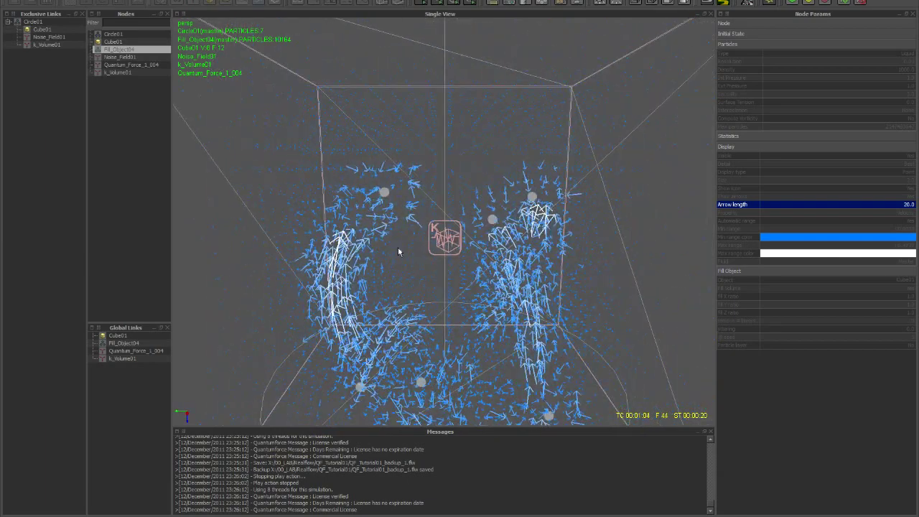
{"action": "scroll", "coordinate": [414, 207], "scroll_direction": "up", "scroll_amount": 2}
{"action": "scroll", "coordinate": [415, 208], "scroll_direction": "up", "scroll_amount": 1}
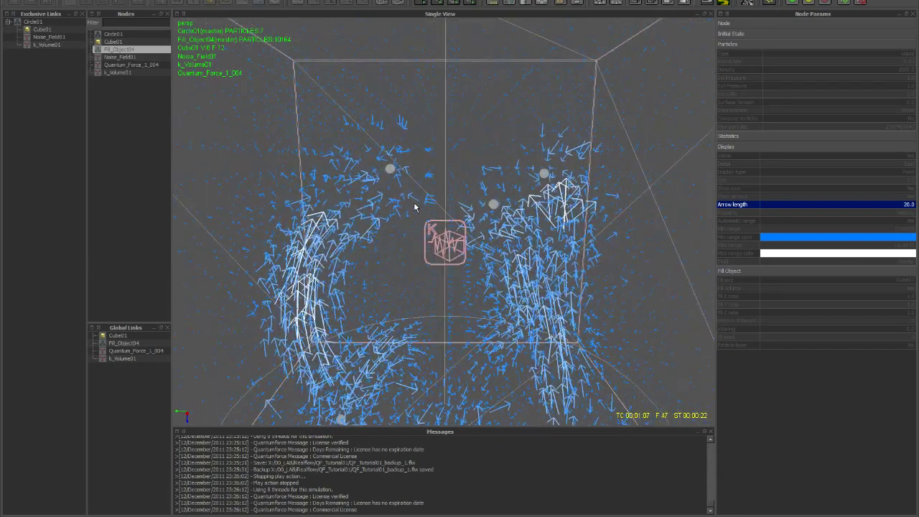
{"action": "left_click_drag", "start_coordinate": [364, 234], "coordinate": [435, 247], "text": "alt"}
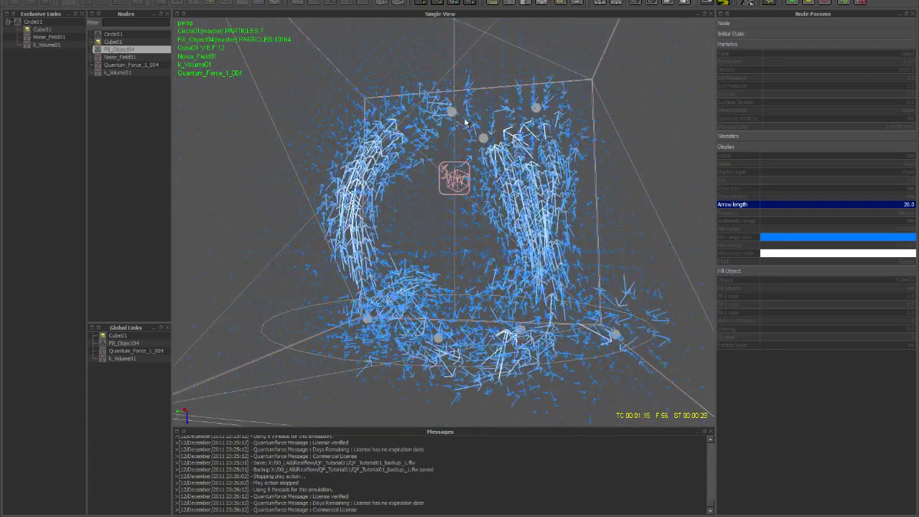
{"action": "middle_click_drag", "start_coordinate": [457, 129], "coordinate": [451, 210], "text": "alt"}
{"action": "scroll", "coordinate": [451, 208], "scroll_direction": "up", "scroll_amount": 4}
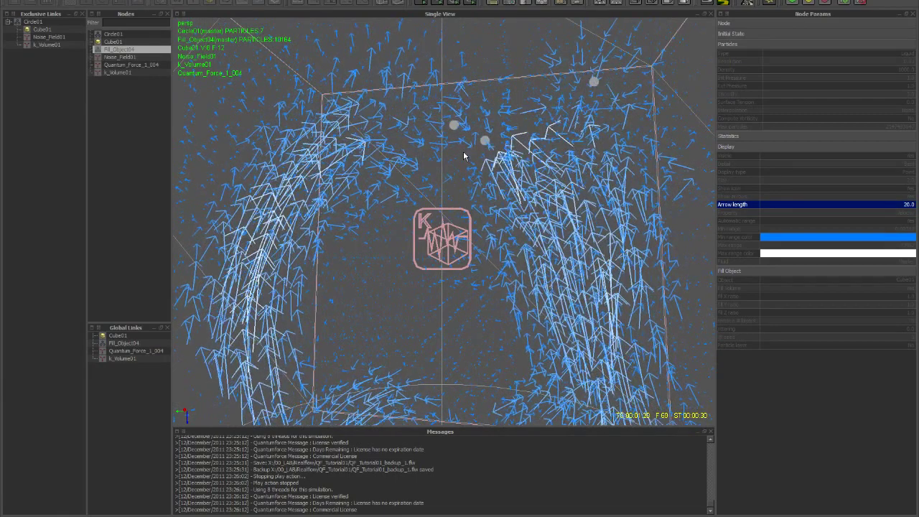
{"action": "scroll", "coordinate": [471, 138], "scroll_direction": "down", "scroll_amount": 4}
{"action": "scroll", "coordinate": [471, 139], "scroll_direction": "down", "scroll_amount": 1}
Examine the arrow trails behind the emitter particles from all sides of the cube while the Pull simulation continues
{"action": "left_click_drag", "start_coordinate": [472, 254], "coordinate": [554, 249], "text": "alt"}
{"action": "left_click_drag", "start_coordinate": [464, 245], "coordinate": [506, 219], "text": "alt"}
{"action": "scroll", "coordinate": [471, 204], "scroll_direction": "down", "scroll_amount": 4}
{"action": "scroll", "coordinate": [458, 229], "scroll_direction": "up", "scroll_amount": 5}
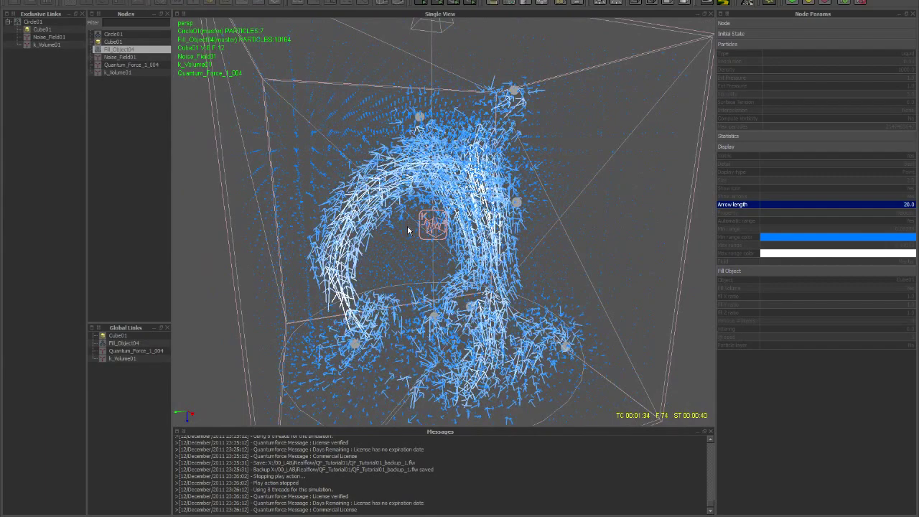
{"action": "mouse_move", "coordinate": [447, 212]}
{"action": "left_mouse_down", "text": "alt"}
{"action": "mouse_move", "coordinate": [417, 255]}
{"action": "mouse_move", "coordinate": [386, 251]}
{"action": "mouse_move", "coordinate": [434, 226]}
{"action": "mouse_move", "coordinate": [335, 228]}
{"action": "mouse_move", "coordinate": [380, 231]}
{"action": "mouse_move", "coordinate": [468, 283]}
{"action": "mouse_move", "coordinate": [603, 266]}
{"action": "left_mouse_up", "text": "alt"}
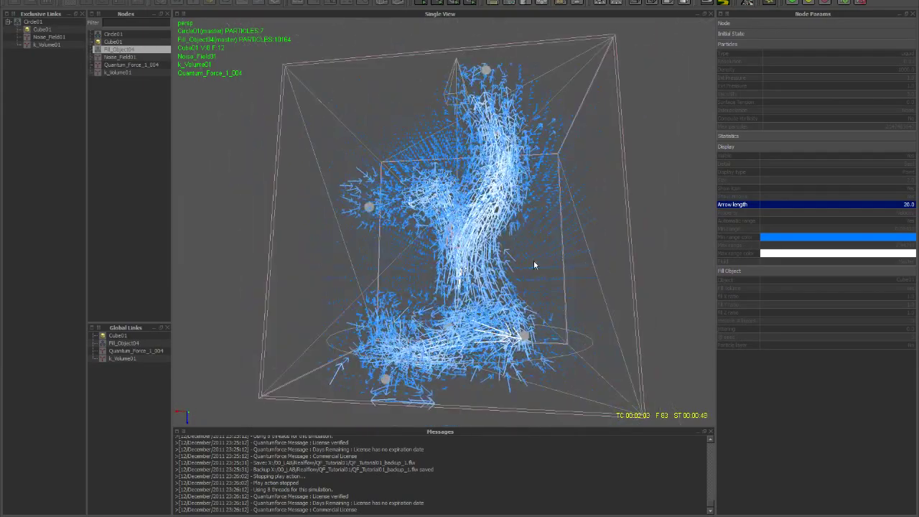
{"action": "left_click_drag", "start_coordinate": [470, 260], "coordinate": [322, 239], "text": "alt"}
{"action": "scroll", "coordinate": [573, 259], "scroll_direction": "down", "scroll_amount": 5}
{"action": "right_click_drag", "start_coordinate": [321, 239], "coordinate": [507, 226], "text": "alt"}
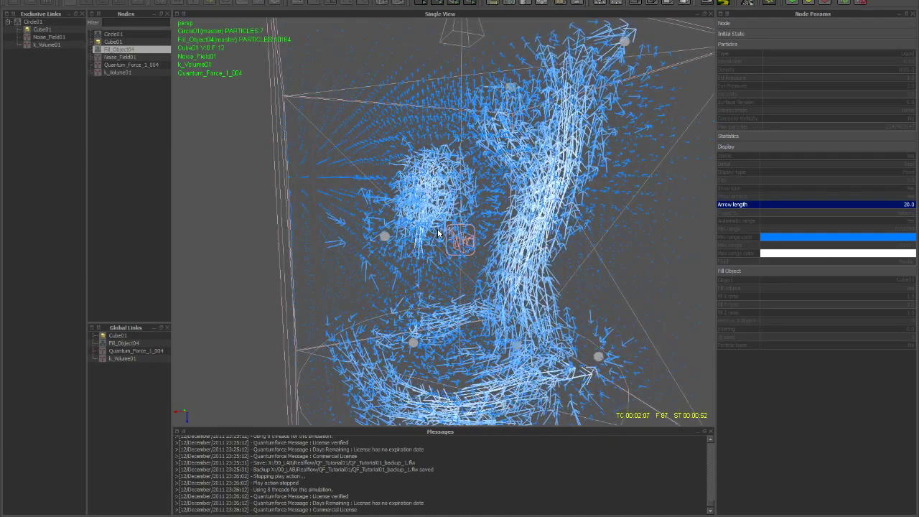
{"action": "left_click_drag", "start_coordinate": [523, 235], "coordinate": [575, 241], "text": "alt"}
{"action": "right_click_drag", "start_coordinate": [574, 241], "coordinate": [455, 244], "text": "alt"}
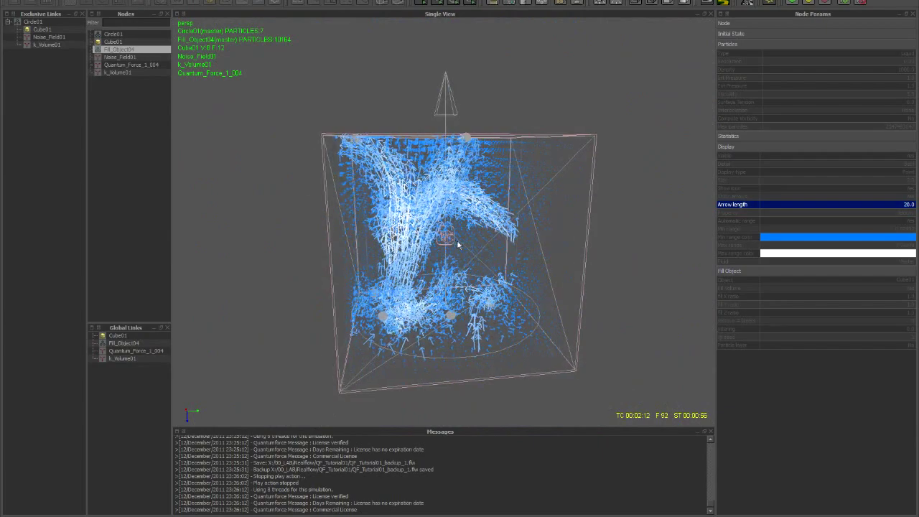
{"action": "left_click_drag", "start_coordinate": [455, 244], "coordinate": [529, 244], "text": "alt"}
{"action": "scroll", "coordinate": [529, 244], "scroll_direction": "up", "scroll_amount": 3}
{"action": "left_click_drag", "start_coordinate": [468, 248], "coordinate": [431, 244], "text": "alt"}
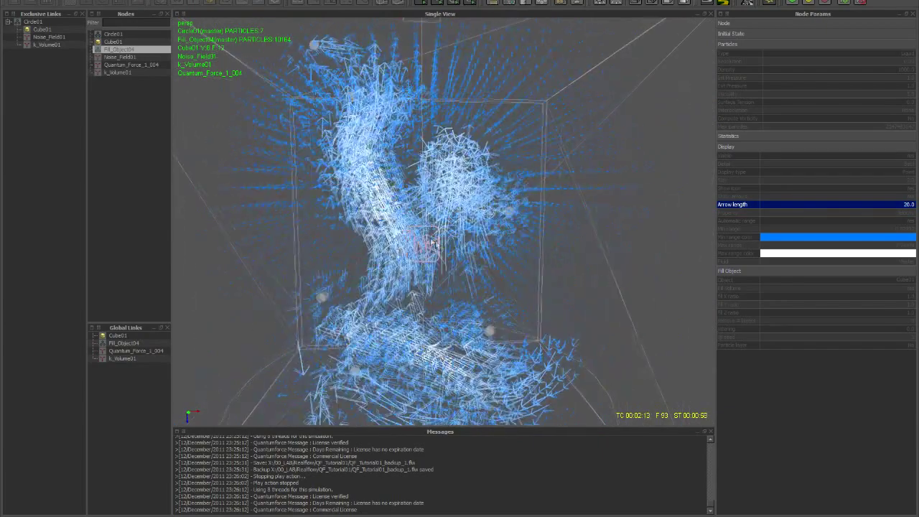
{"action": "scroll", "coordinate": [445, 262], "scroll_direction": "down", "scroll_amount": 2}
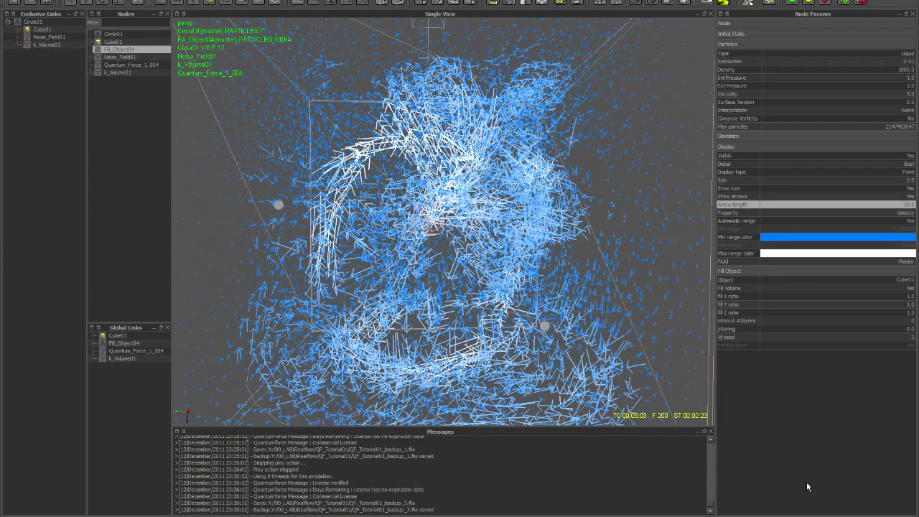
Replay the finished Pull simulation from the start and inspect the arrow flow from another side of the cube
{"action": "left_click", "coordinate": [813, 516]}
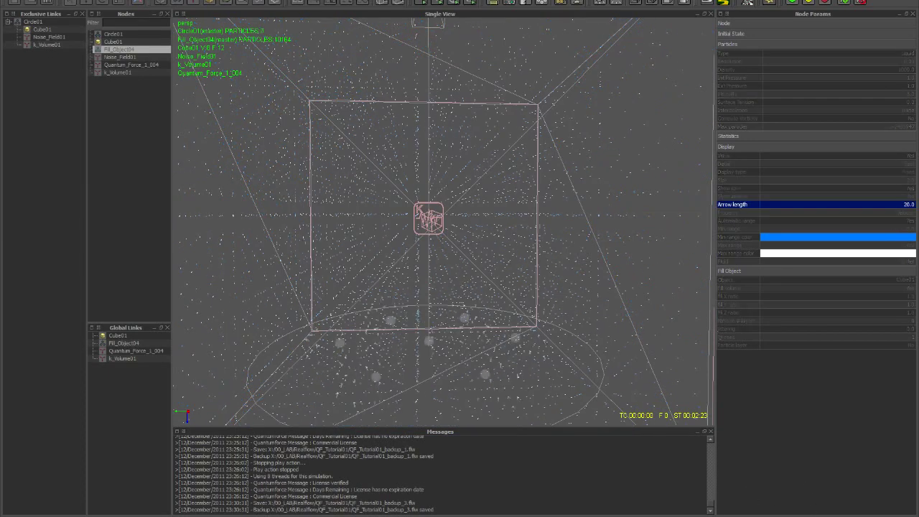
{"action": "key", "text": "ctrl+a"}
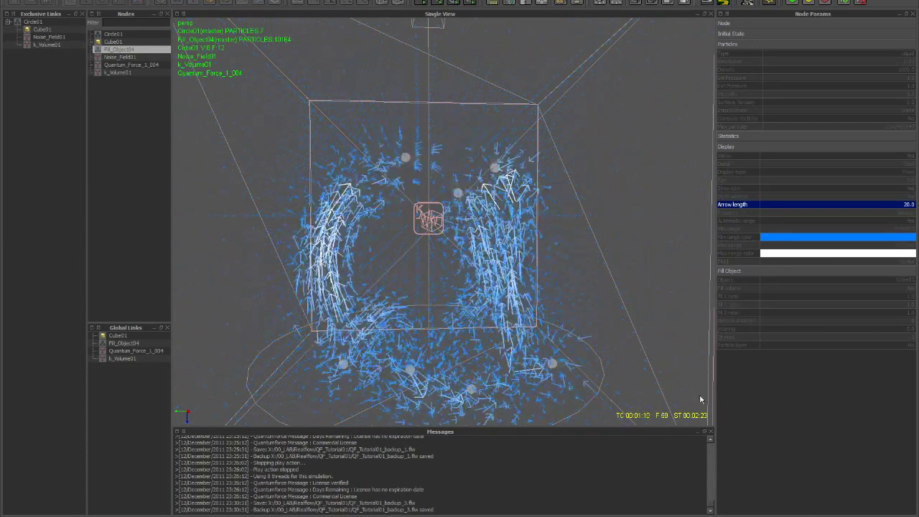
{"action": "scroll", "coordinate": [598, 323], "scroll_direction": "down", "scroll_amount": 4}
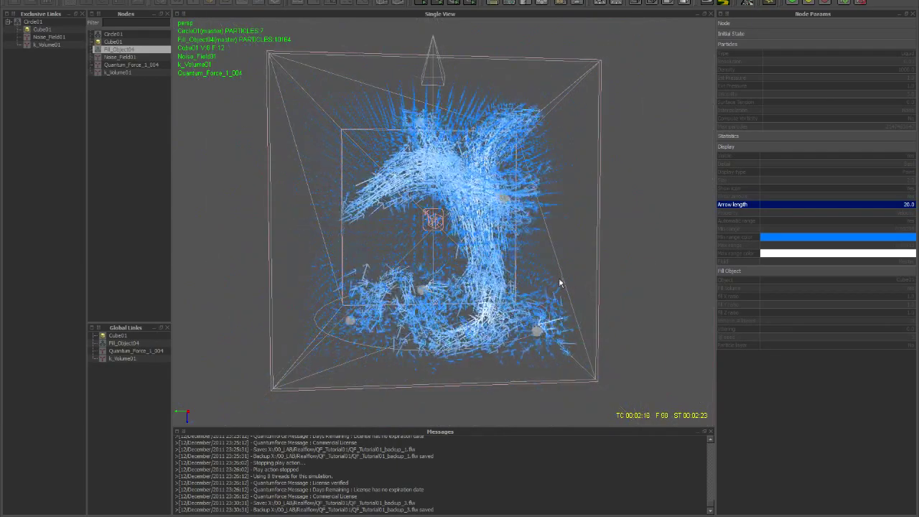
{"action": "left_click_drag", "start_coordinate": [560, 282], "coordinate": [381, 286], "text": "alt"}
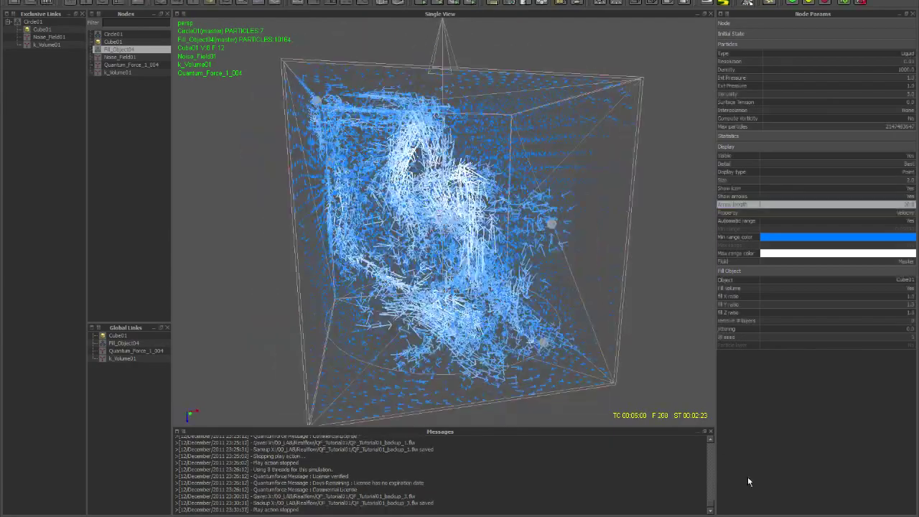
Replay the Pull simulation again, viewing the whole cube from an elevated corner angle, and stop the playback
{"action": "key", "text": "ctrl+r"}
{"action": "key", "text": "ctrl+a"}
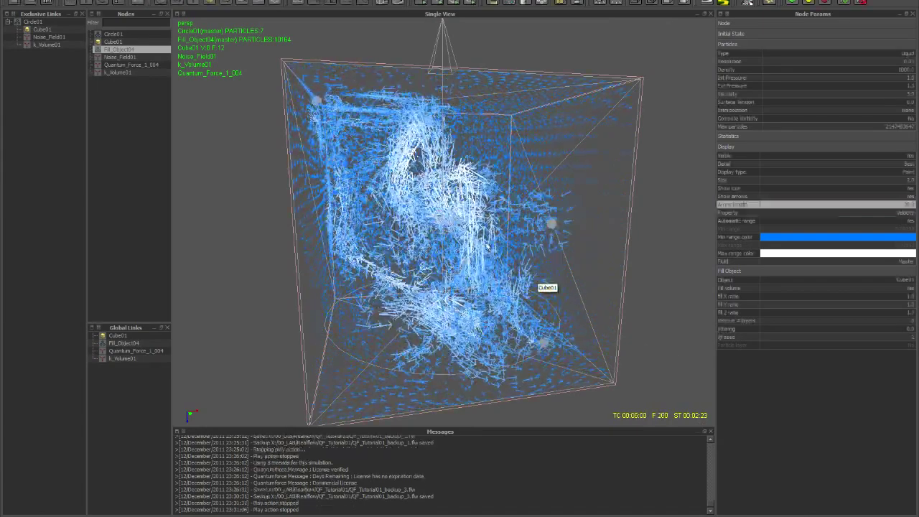
{"action": "left_click_drag", "start_coordinate": [488, 247], "coordinate": [500, 378], "text": "alt"}
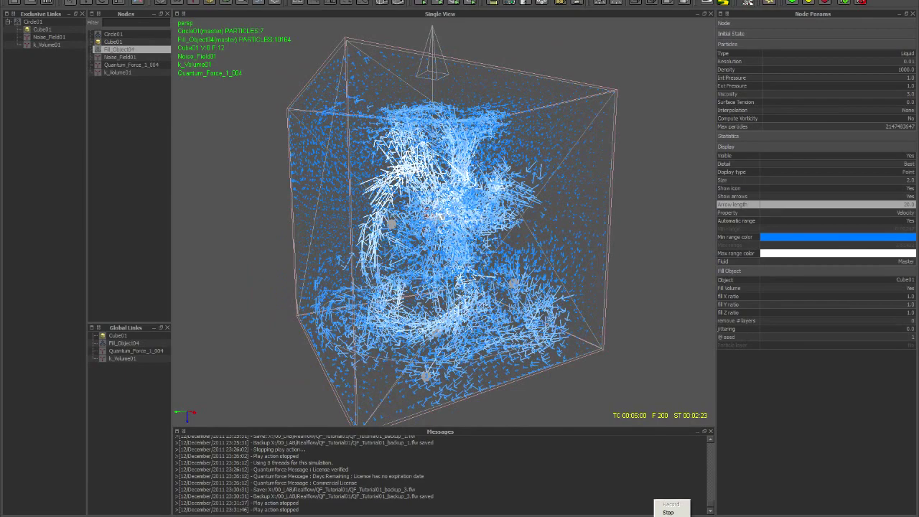
{"action": "key", "text": "alt+p"}
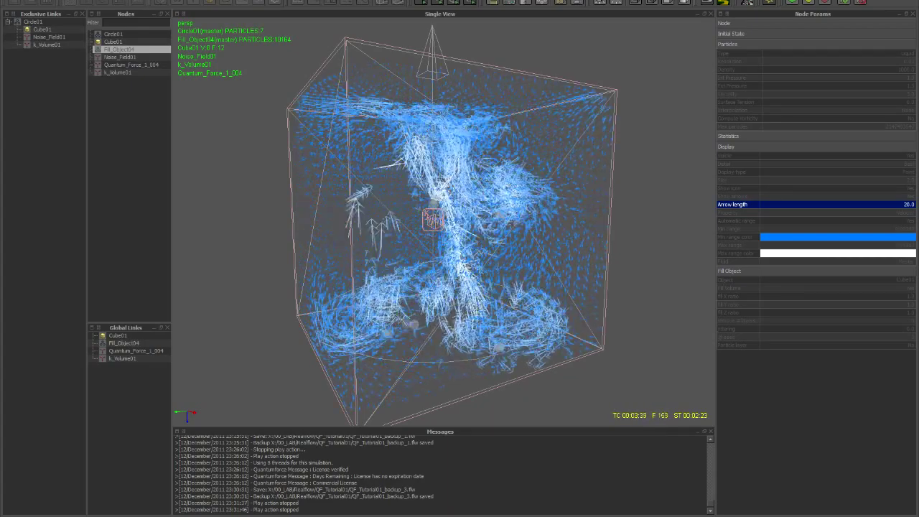
{"action": "key", "text": "space"}
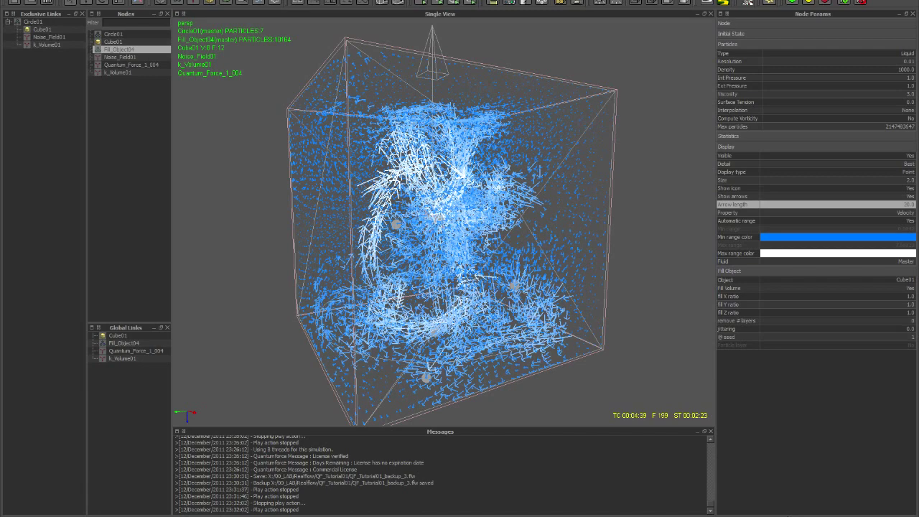
Reset the scene and set Quantum_Force_1_004's Decay to 50
{"action": "key", "text": "Return"}
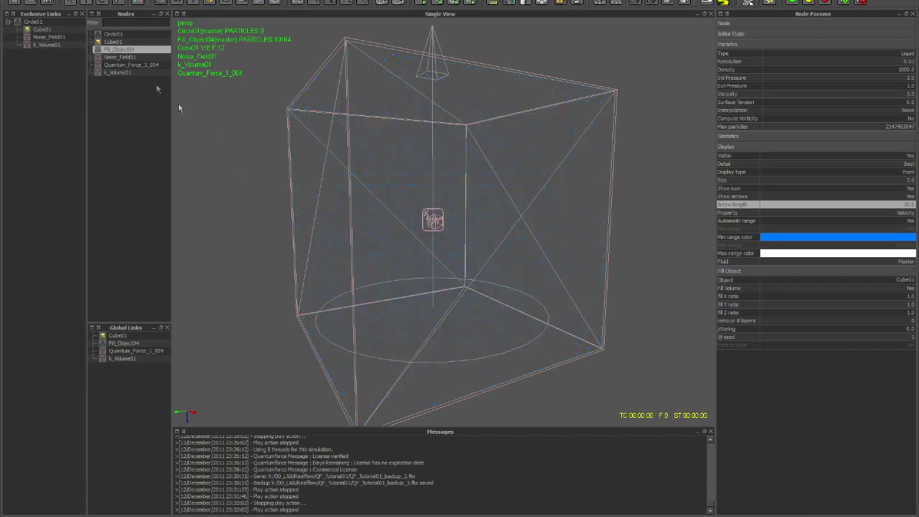
{"action": "left_click", "coordinate": [148, 66]}
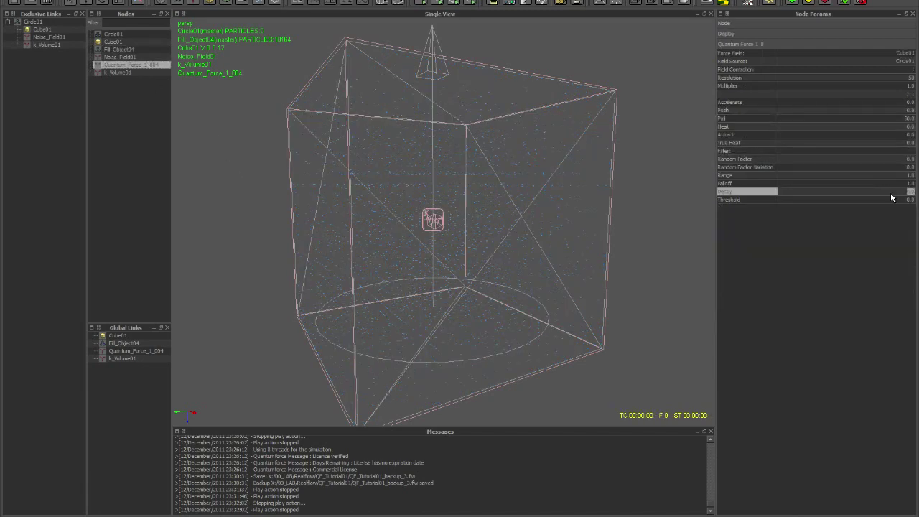
{"action": "type", "text": "50"}
{"action": "key", "text": "Return"}
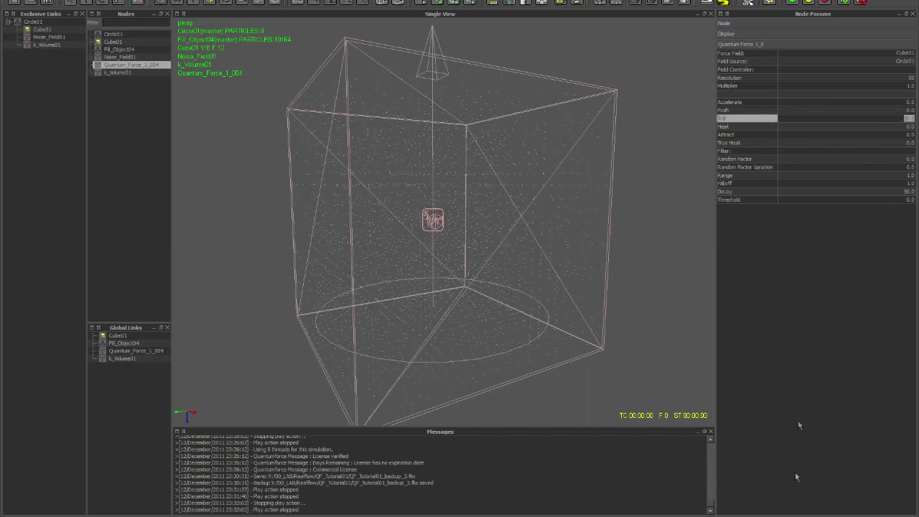
Run the simulation with Pull and Decay both at 50 and select Fill_Object04 to show its velocity arrows in colour
{"action": "key", "text": "Return"}
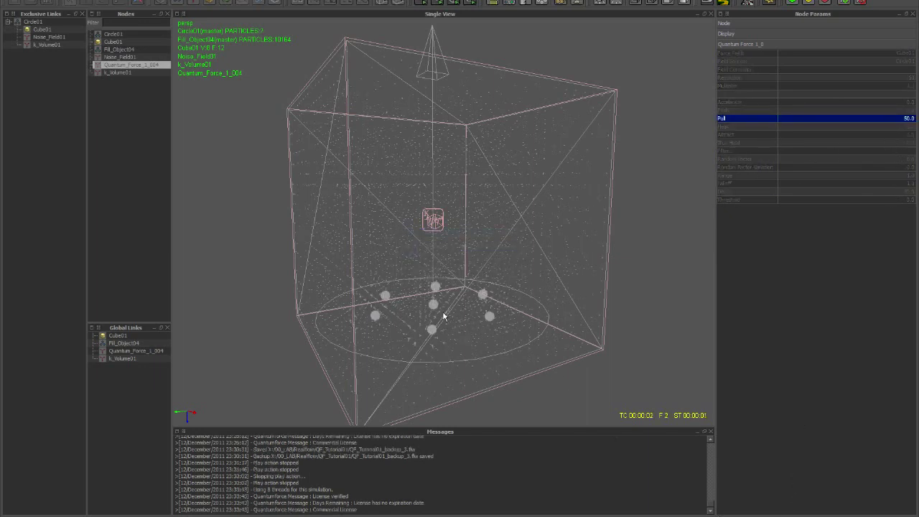
{"action": "left_click", "coordinate": [454, 300]}
{"action": "left_click", "coordinate": [454, 300]}
Examine how Decay affects the arrows and trails around the emitter particles, from several sides and distances
{"action": "scroll", "coordinate": [452, 303], "scroll_direction": "up", "scroll_amount": 5}
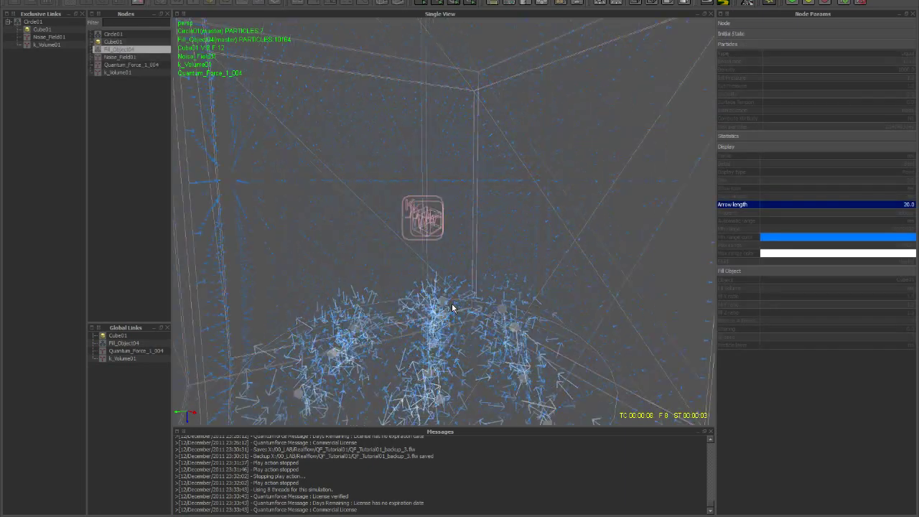
{"action": "scroll", "coordinate": [457, 304], "scroll_direction": "down", "scroll_amount": 5}
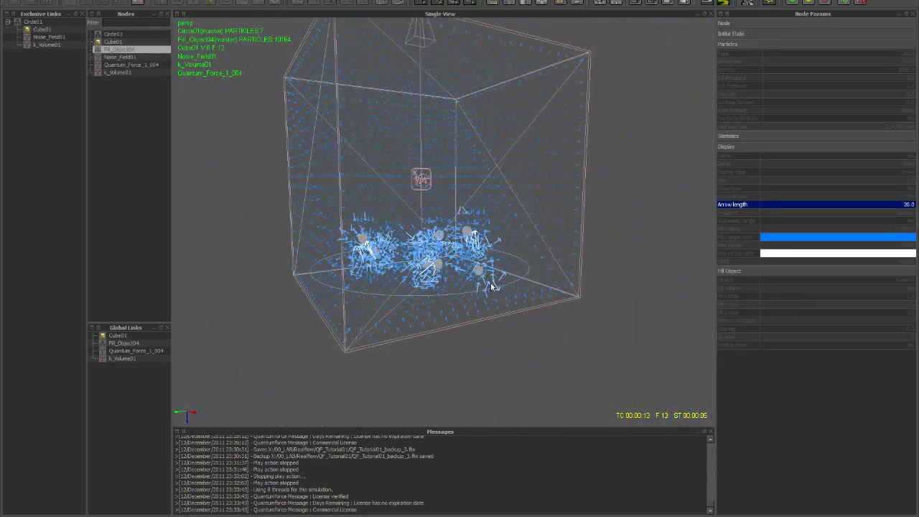
{"action": "left_click_drag", "start_coordinate": [422, 269], "coordinate": [465, 260], "text": "alt"}
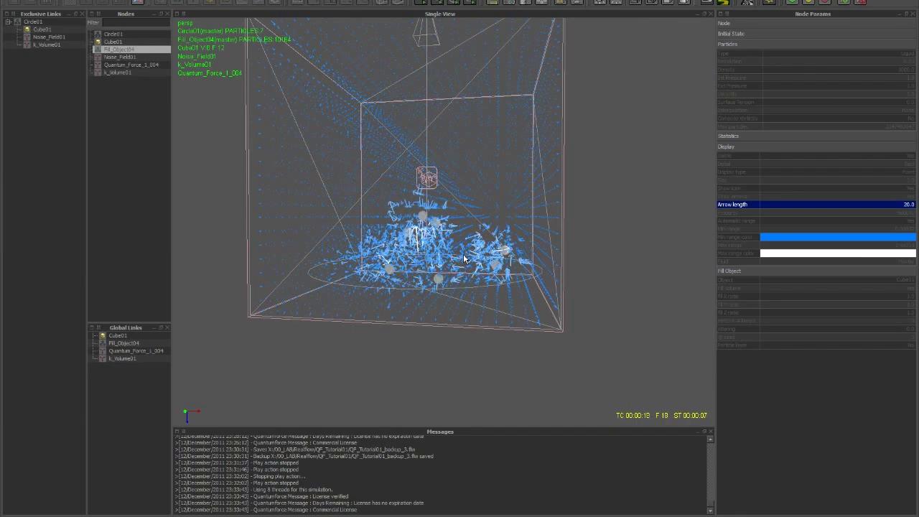
{"action": "scroll", "coordinate": [465, 260], "scroll_direction": "up", "scroll_amount": 5}
{"action": "scroll", "coordinate": [440, 219], "scroll_direction": "down", "scroll_amount": 5}
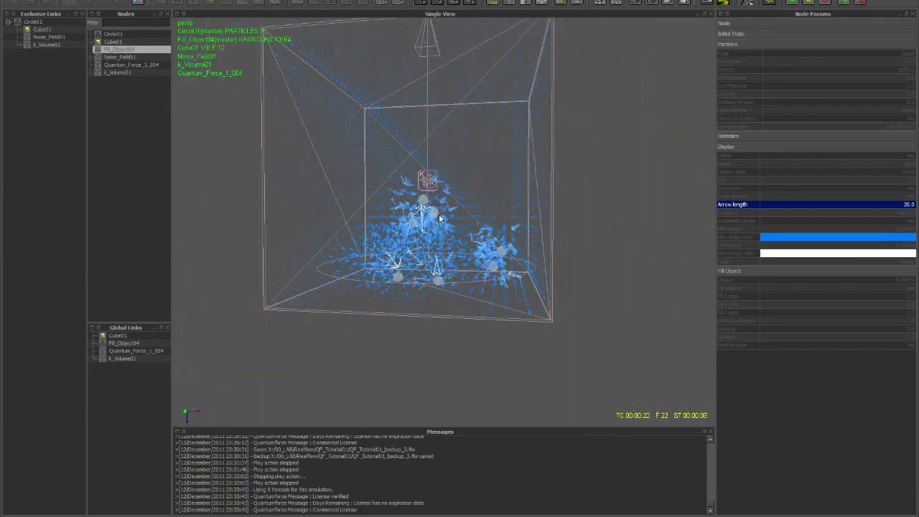
{"action": "left_click_drag", "start_coordinate": [462, 247], "coordinate": [560, 250], "text": "alt"}
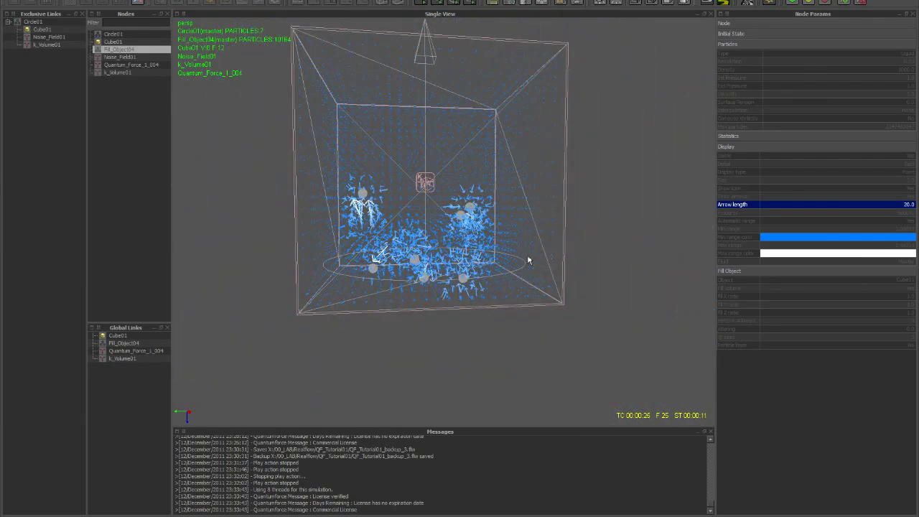
{"action": "scroll", "coordinate": [429, 266], "scroll_direction": "up", "scroll_amount": 3}
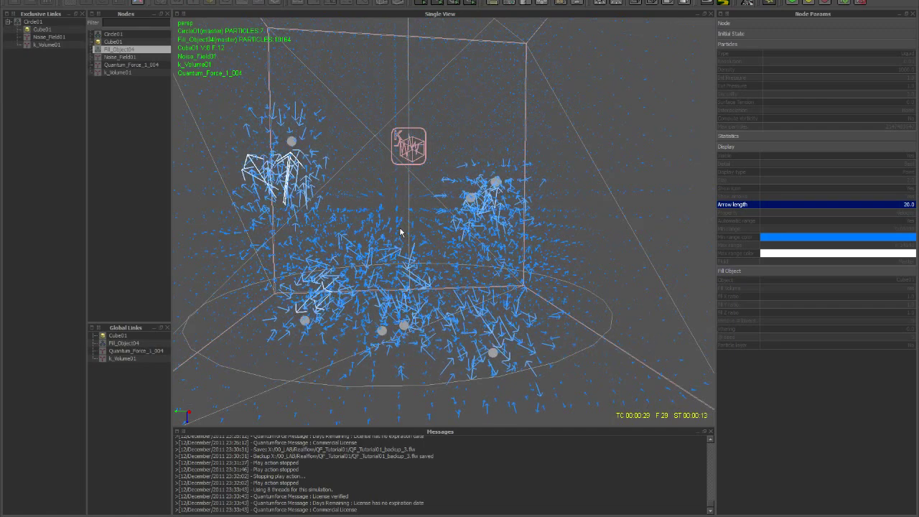
{"action": "scroll", "coordinate": [394, 232], "scroll_direction": "down", "scroll_amount": 3}
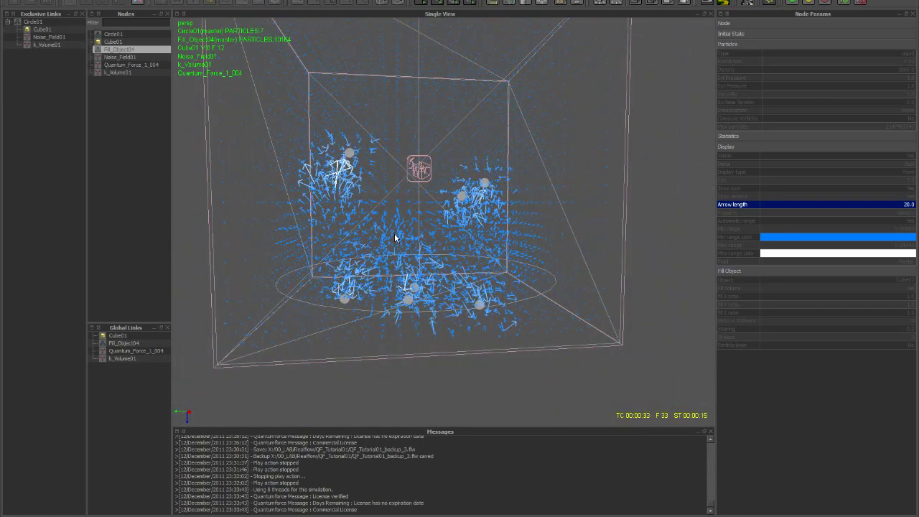
{"action": "scroll", "coordinate": [380, 210], "scroll_direction": "up", "scroll_amount": 3}
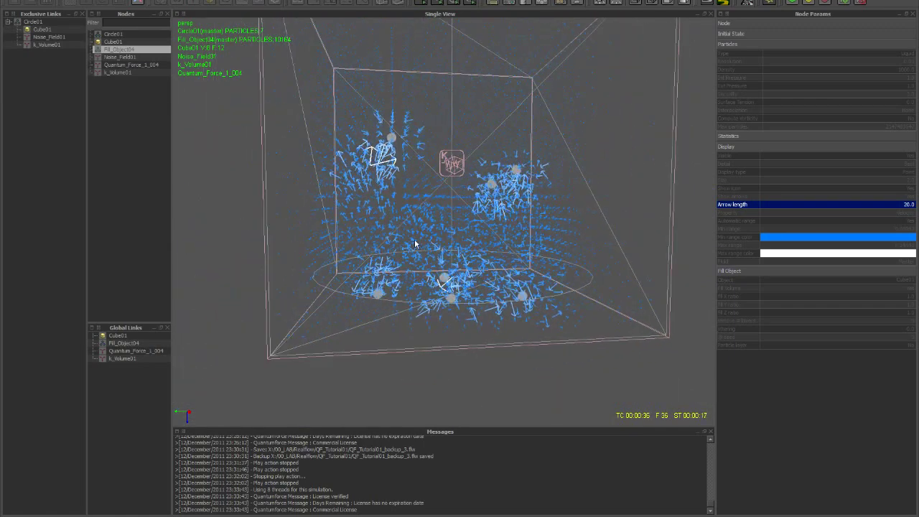
{"action": "scroll", "coordinate": [435, 246], "scroll_direction": "down", "scroll_amount": 4}
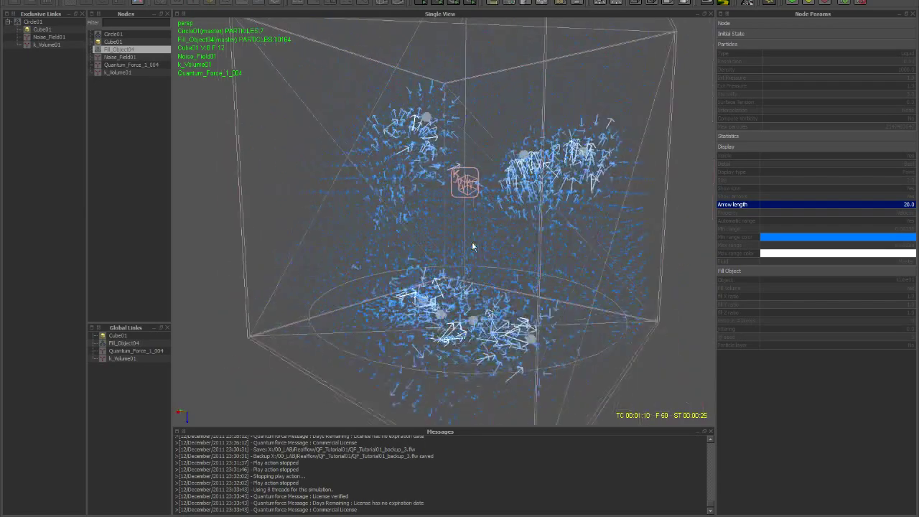
{"action": "left_click_drag", "start_coordinate": [471, 246], "coordinate": [504, 261], "text": "alt"}
{"action": "scroll", "coordinate": [488, 270], "scroll_direction": "up", "scroll_amount": 4}
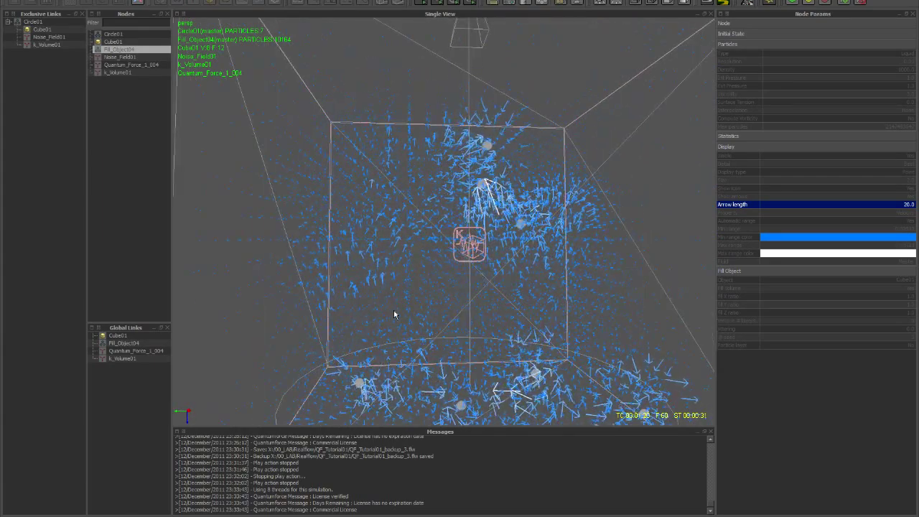
Watch the rest of the Decay simulation with the whole cube in view, stop it and reset the scene
{"action": "left_click_drag", "start_coordinate": [394, 313], "coordinate": [536, 283], "text": "alt"}
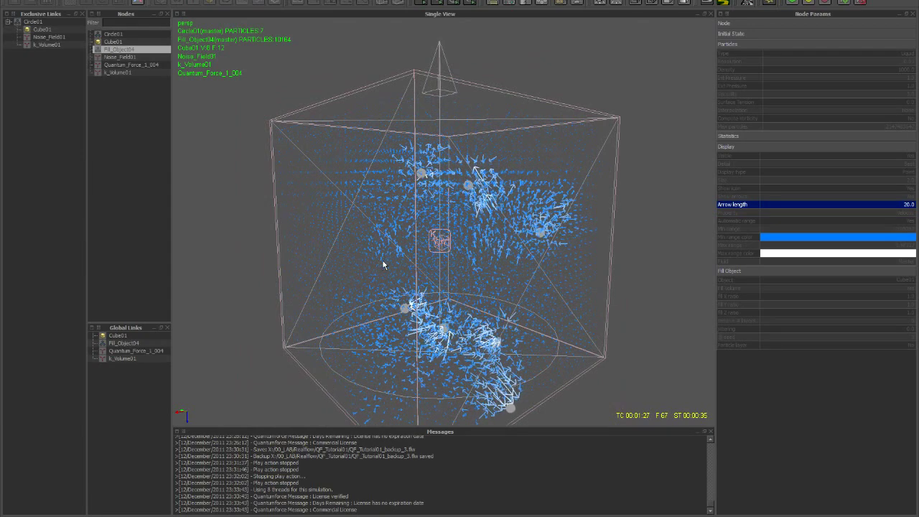
{"action": "mouse_move", "coordinate": [383, 265]}
{"action": "left_mouse_down", "text": "alt"}
{"action": "mouse_move", "coordinate": [357, 218]}
{"action": "mouse_move", "coordinate": [409, 245]}
{"action": "mouse_move", "coordinate": [460, 249]}
{"action": "mouse_move", "coordinate": [372, 255]}
{"action": "left_mouse_up", "text": "alt"}
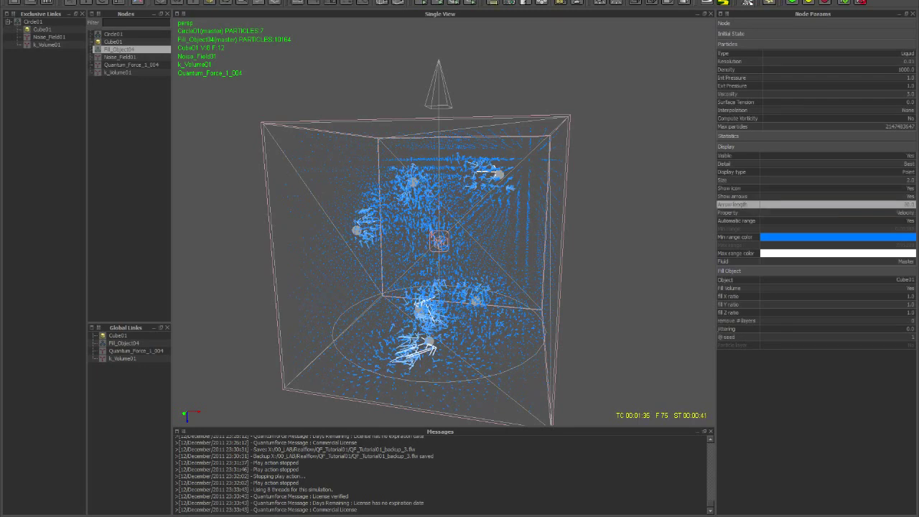
{"action": "key", "text": "Return"}
Set Quantum_Force_1_004's Pull to 0 and its Attract to 100
{"action": "left_click", "coordinate": [146, 65]}
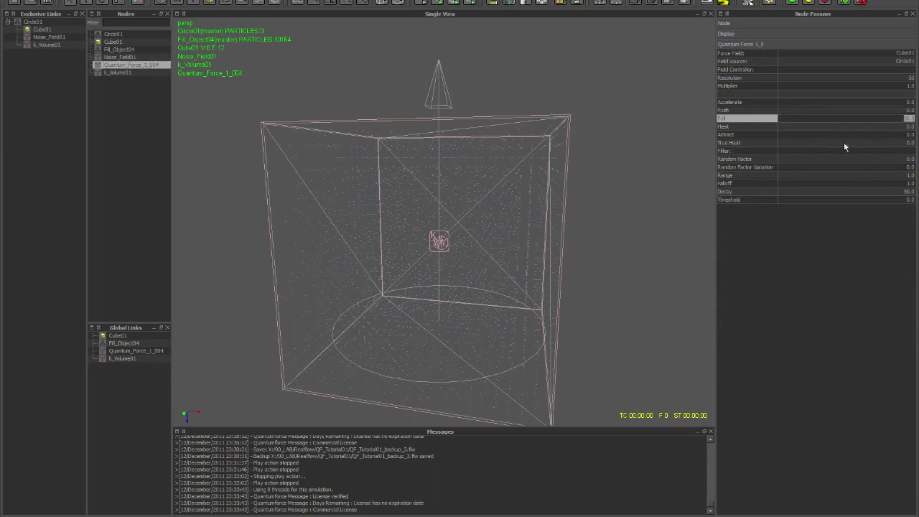
{"action": "type", "text": "0"}
{"action": "key", "text": "Return"}
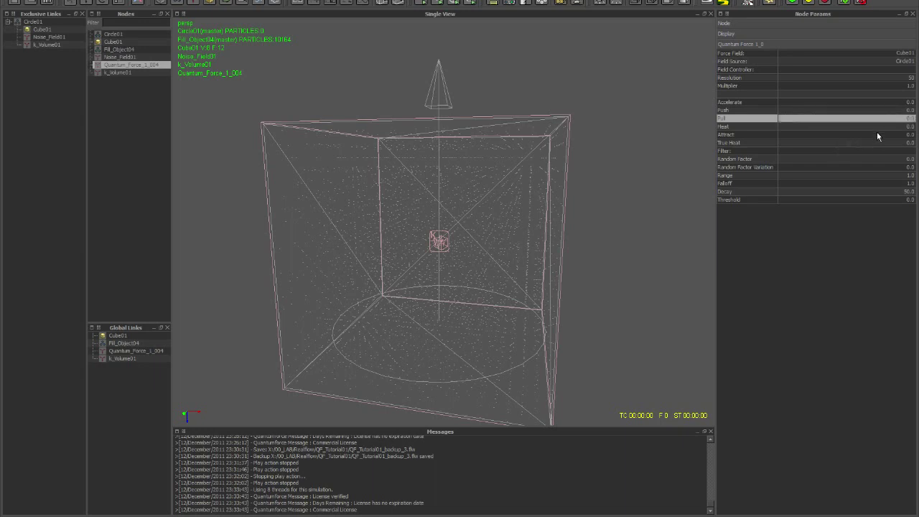
{"action": "left_click", "coordinate": [840, 135]}
{"action": "type", "text": "100"}
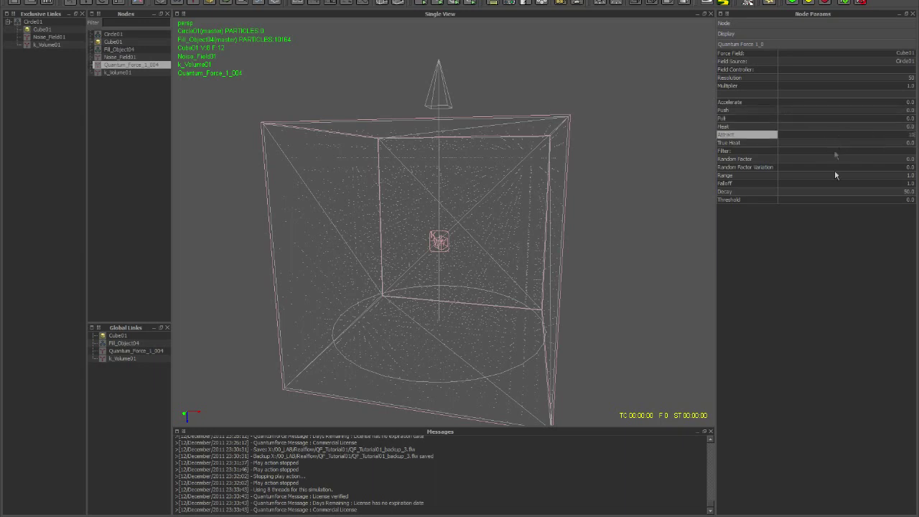
{"action": "key", "text": "Return"}
Run the simulation briefly with Attract at 100, stop it and reset the scene
{"action": "key", "text": "ctrl+r"}
{"action": "key", "text": "Return"}
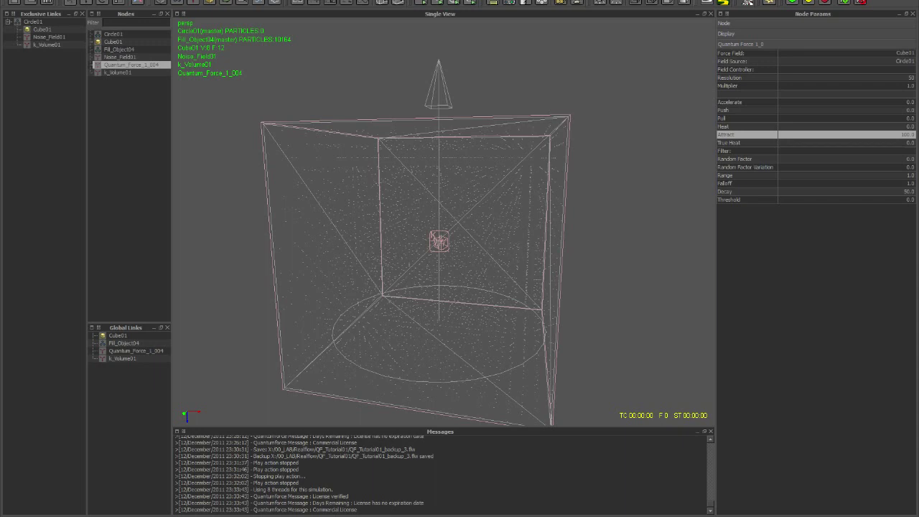
{"action": "key", "text": "alt+a"}
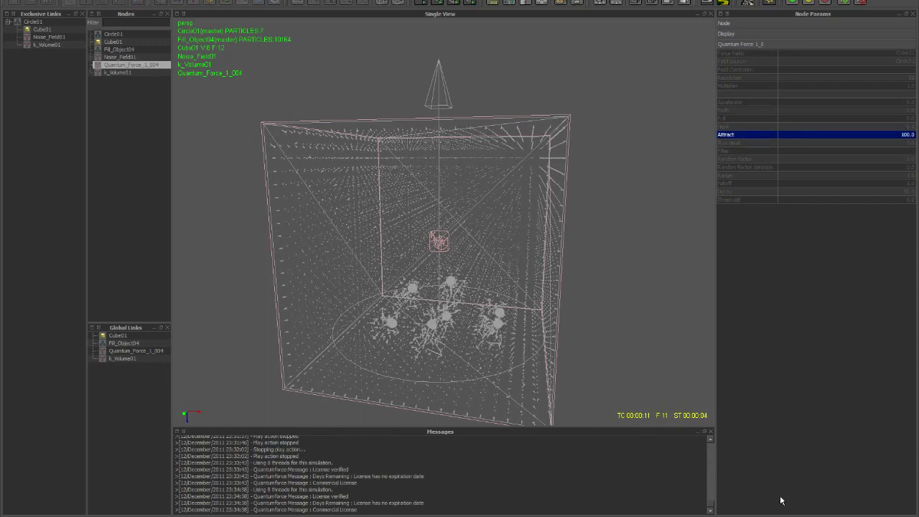
{"action": "key", "text": "alt+a"}
{"action": "key", "text": "ctrl+r"}
{"action": "key", "text": "Return"}
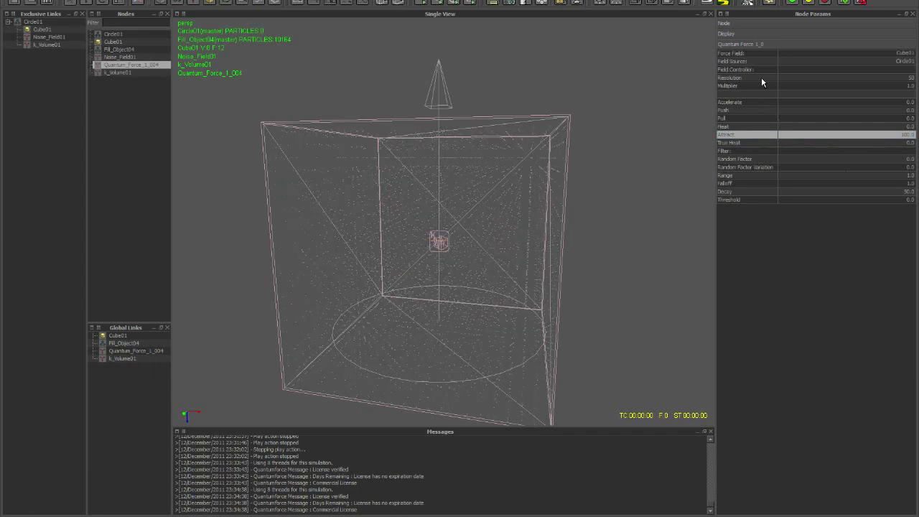
Reassign Circle01 as Quantum_Force_1_004's Field Source and clear its Force Field to none
{"action": "left_click", "coordinate": [819, 63]}
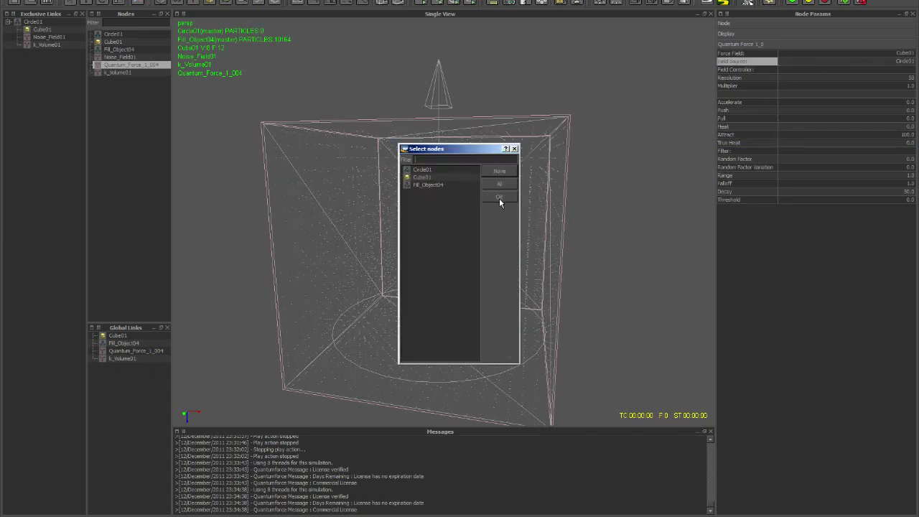
{"action": "left_click", "coordinate": [515, 149]}
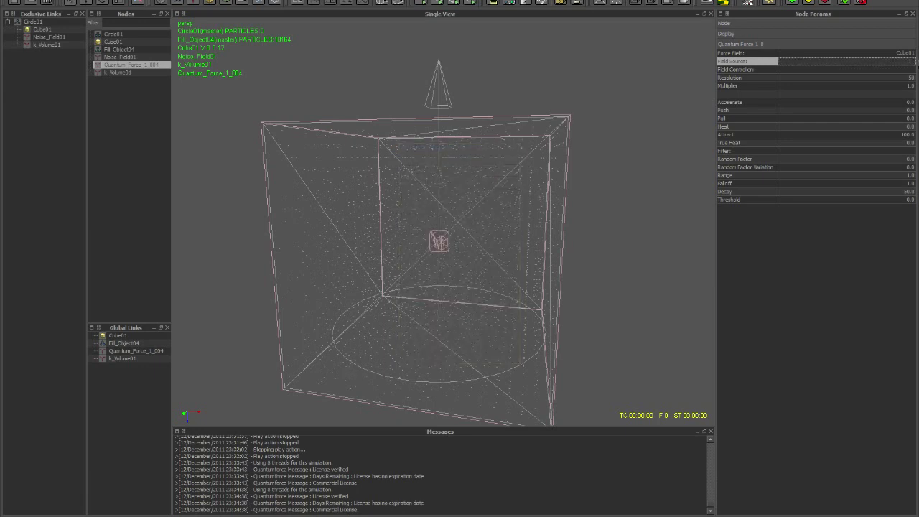
{"action": "left_click", "coordinate": [879, 65]}
{"action": "double_click", "coordinate": [450, 172]}
{"action": "left_click", "coordinate": [823, 52]}
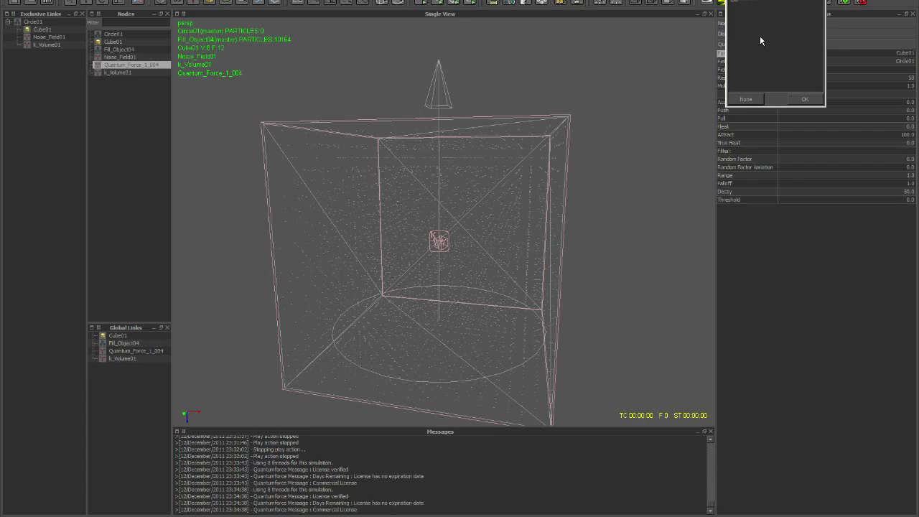
{"action": "left_click", "coordinate": [752, 100]}
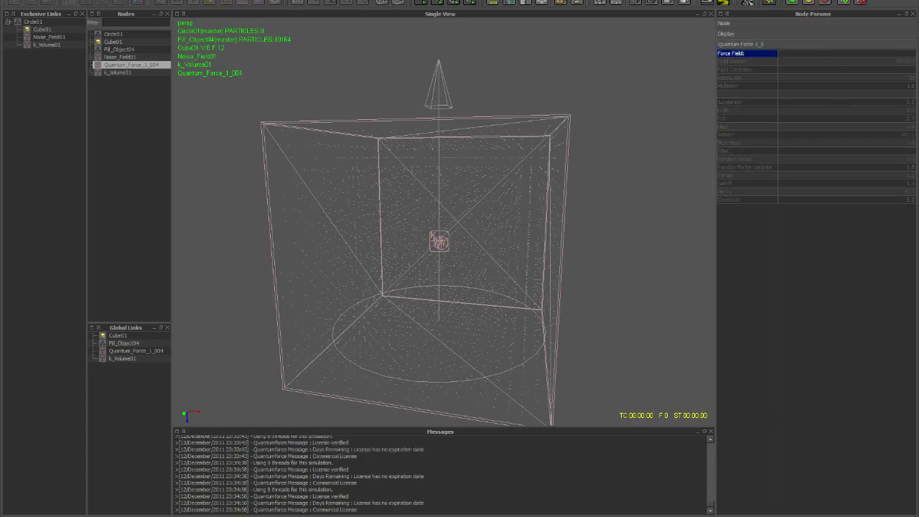
Run the simulation with Attract at 100 and no Force Field, and select Fill_Object04 to show its velocity arrows in colour
{"action": "scroll", "coordinate": [503, 338], "scroll_direction": "up", "scroll_amount": 3}
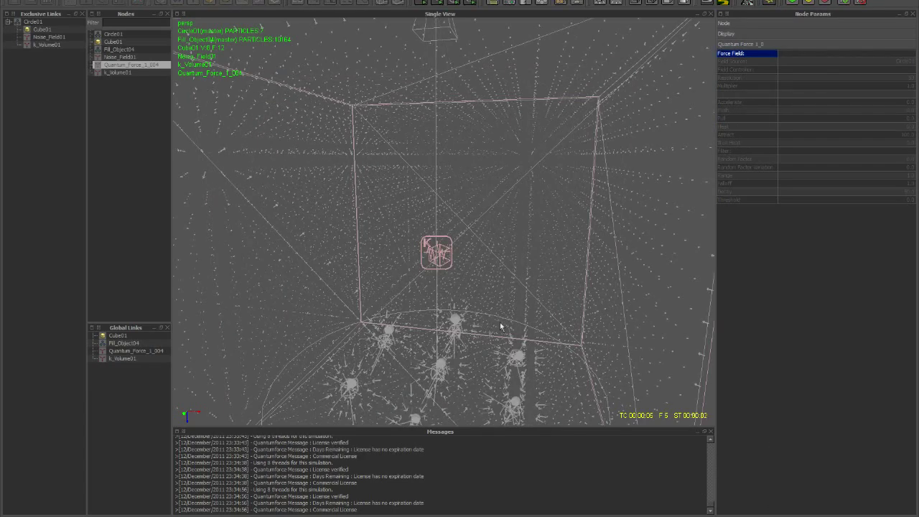
{"action": "middle_click_drag", "start_coordinate": [596, 204], "coordinate": [566, 98], "text": "alt"}
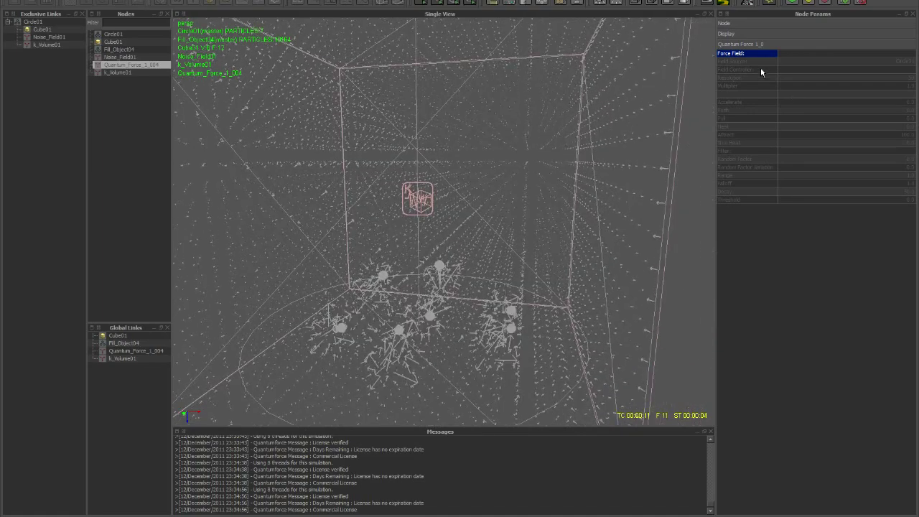
{"action": "middle_click_drag", "start_coordinate": [457, 366], "coordinate": [459, 223], "text": "alt"}
{"action": "scroll", "coordinate": [458, 236], "scroll_direction": "up", "scroll_amount": 2}
{"action": "left_click", "coordinate": [460, 204]}
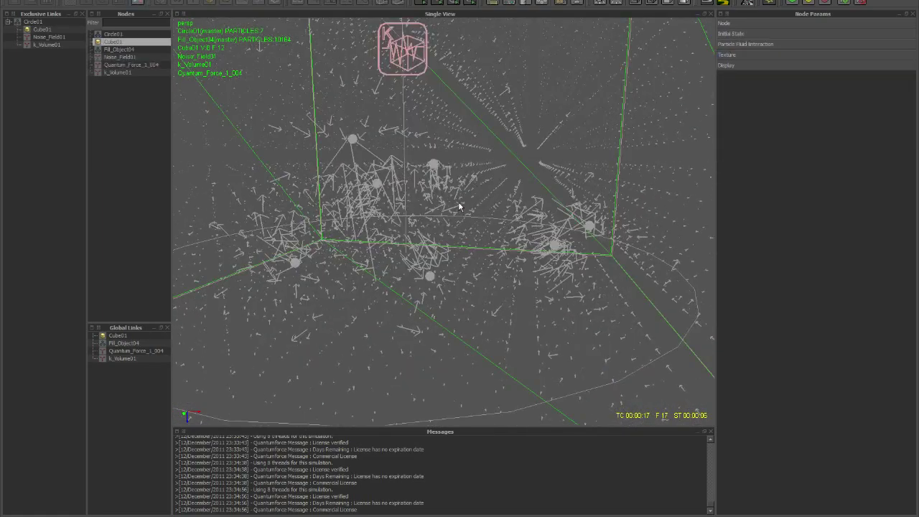
{"action": "left_click", "coordinate": [459, 205]}
{"action": "scroll", "coordinate": [453, 235], "scroll_direction": "down", "scroll_amount": 3}
{"action": "left_click_drag", "start_coordinate": [452, 241], "coordinate": [554, 252], "text": "alt"}
{"action": "scroll", "coordinate": [535, 254], "scroll_direction": "down", "scroll_amount": 3}
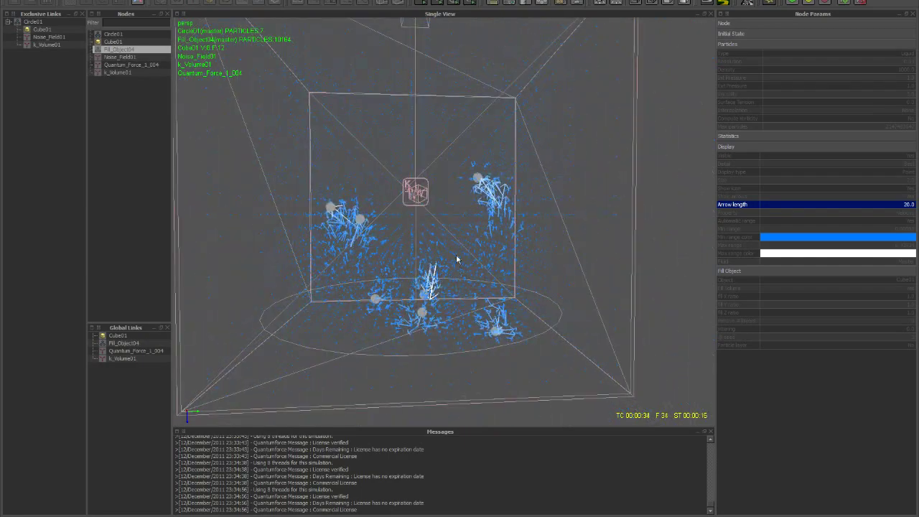
Examine how Attract affects the arrows around the emitter particles from several sides and distances, and stop the playback
{"action": "scroll", "coordinate": [487, 203], "scroll_direction": "up", "scroll_amount": 3}
{"action": "scroll", "coordinate": [501, 195], "scroll_direction": "up", "scroll_amount": 3}
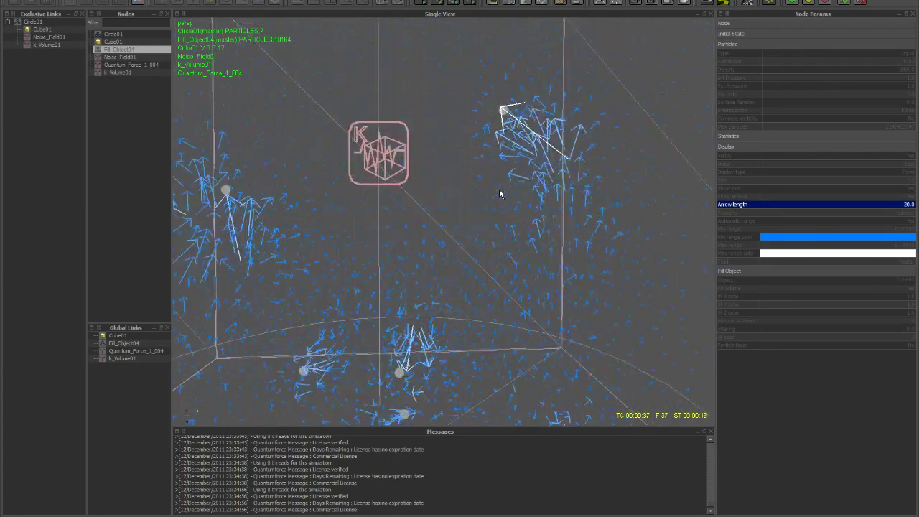
{"action": "middle_click_drag", "start_coordinate": [514, 174], "coordinate": [477, 253]}
{"action": "scroll", "coordinate": [450, 200], "scroll_direction": "down", "scroll_amount": 3}
{"action": "middle_click_drag", "start_coordinate": [449, 198], "coordinate": [431, 242], "text": "alt"}
{"action": "scroll", "coordinate": [488, 224], "scroll_direction": "down", "scroll_amount": 3}
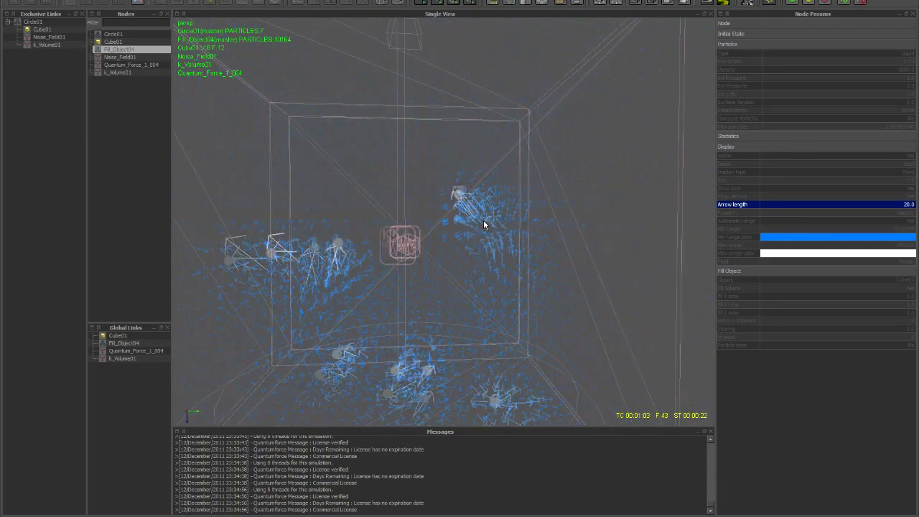
{"action": "scroll", "coordinate": [465, 239], "scroll_direction": "up", "scroll_amount": 4}
{"action": "left_click_drag", "start_coordinate": [465, 234], "coordinate": [538, 242], "text": "alt"}
{"action": "scroll", "coordinate": [489, 224], "scroll_direction": "up", "scroll_amount": 4}
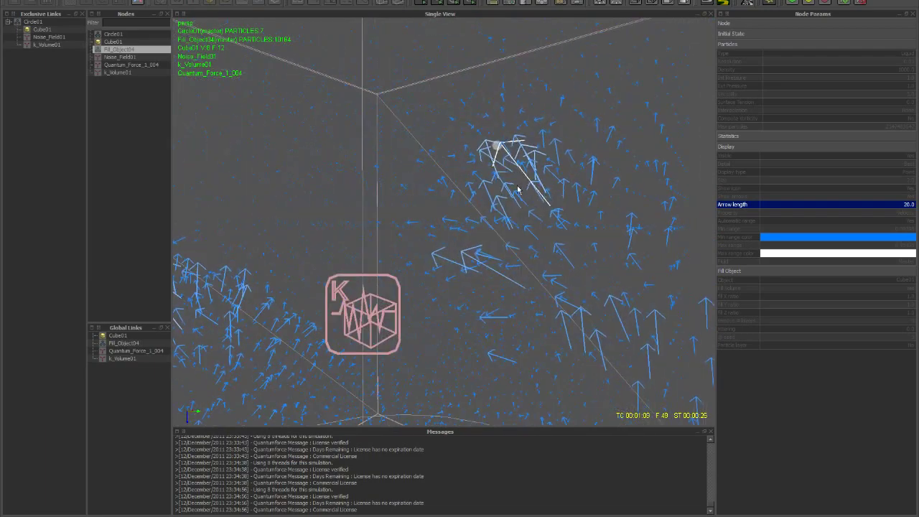
{"action": "middle_click_drag", "start_coordinate": [530, 172], "coordinate": [539, 220], "text": "alt"}
{"action": "scroll", "coordinate": [470, 232], "scroll_direction": "down", "scroll_amount": 6}
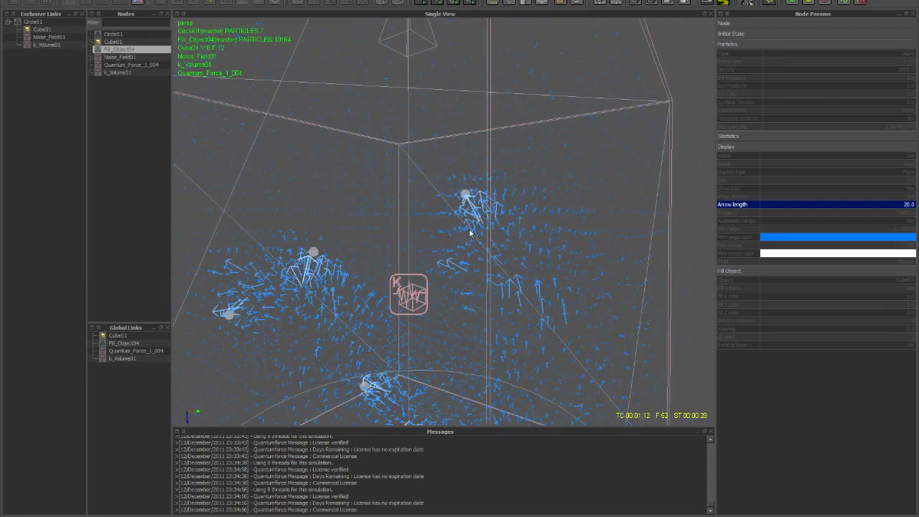
{"action": "left_click_drag", "start_coordinate": [434, 282], "coordinate": [459, 291], "text": "alt"}
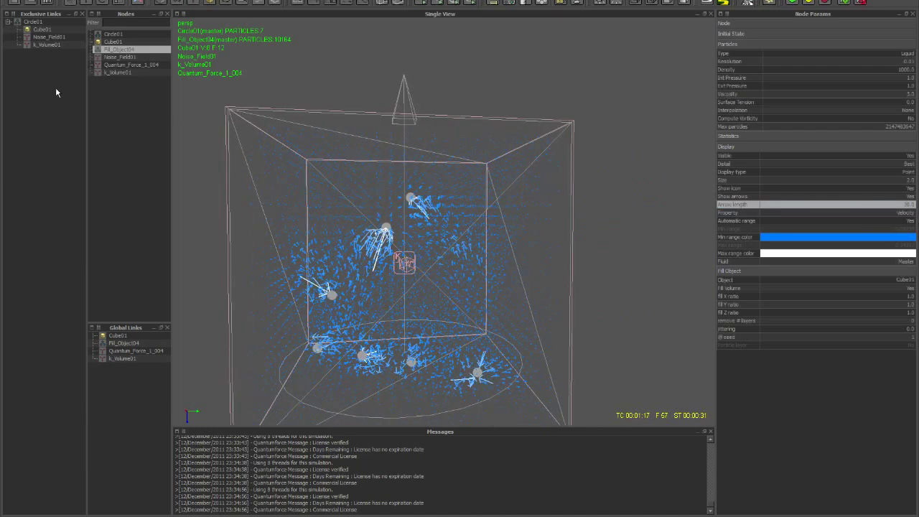
Set Quantum_Force_1_004's Attract to 250
{"action": "left_click", "coordinate": [123, 65]}
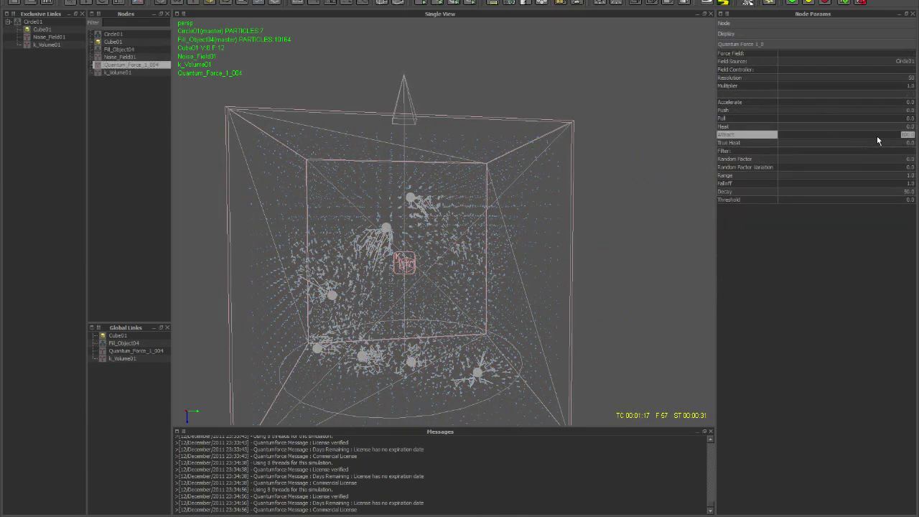
{"action": "type", "text": "250"}
{"action": "key", "text": "Return"}
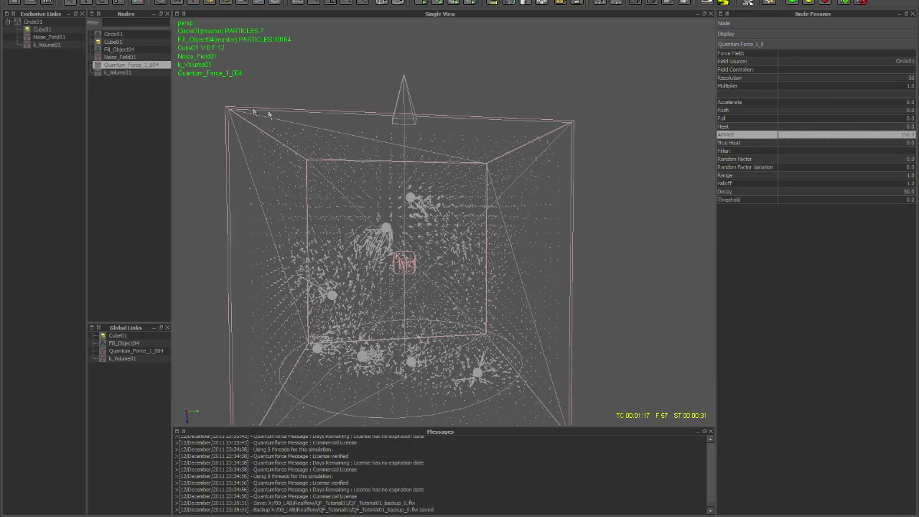
Set Fill_Object04's particle display size to 5, and enlarge it further to 10
{"action": "left_click", "coordinate": [129, 49]}
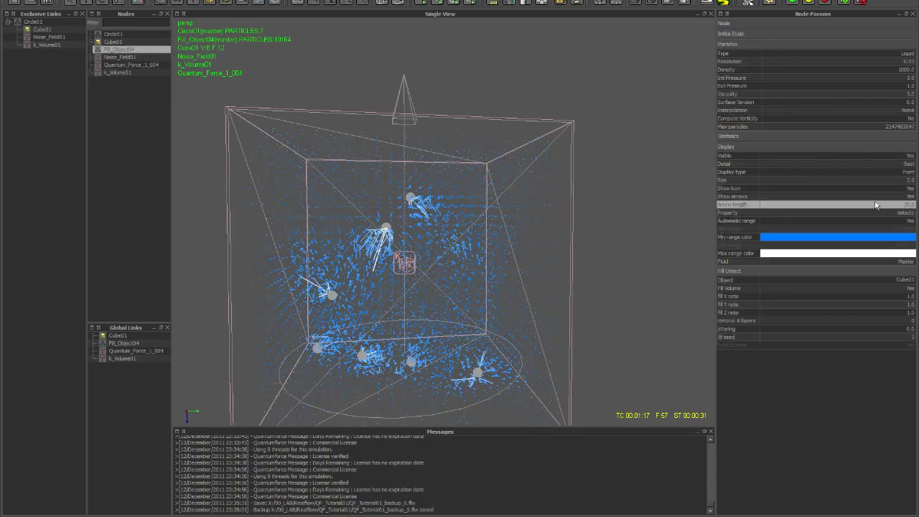
{"action": "left_click", "coordinate": [900, 180]}
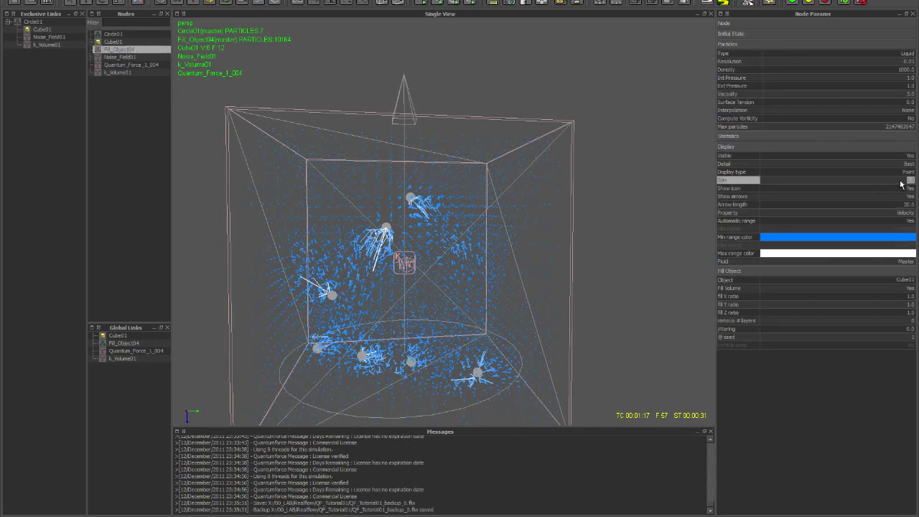
{"action": "type", "text": "5"}
{"action": "key", "text": "Return"}
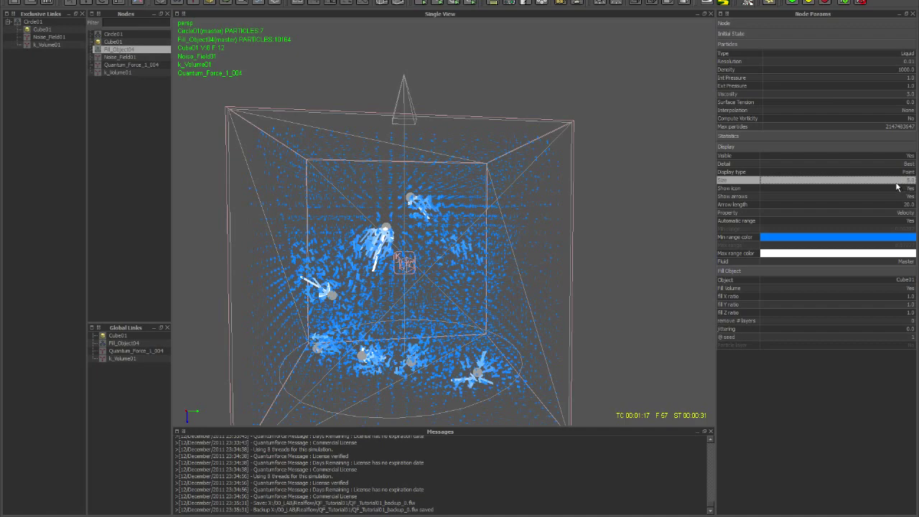
{"action": "key", "text": "Return"}
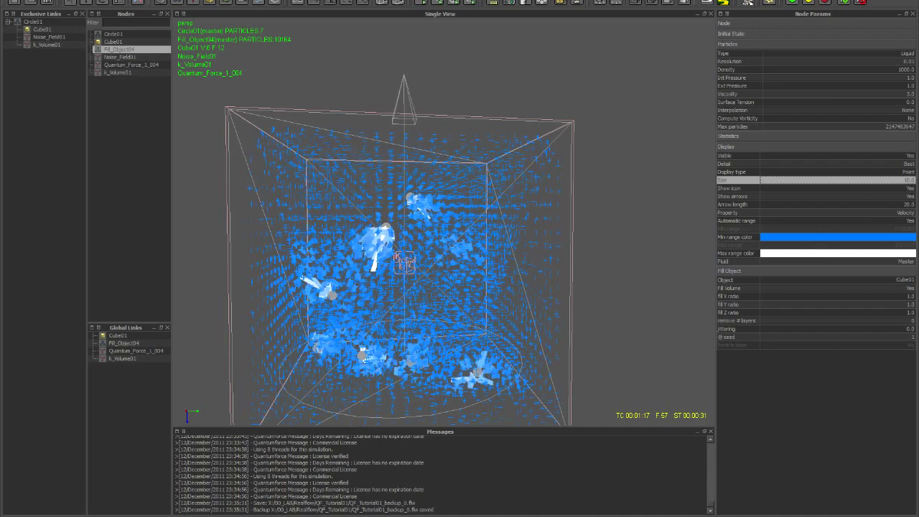
Reset the scene and run the first few frames of the simulation with Attract at 250
{"action": "key", "text": "alt+r"}
{"action": "key", "text": "Return"}
{"action": "key", "text": "alt+a"}
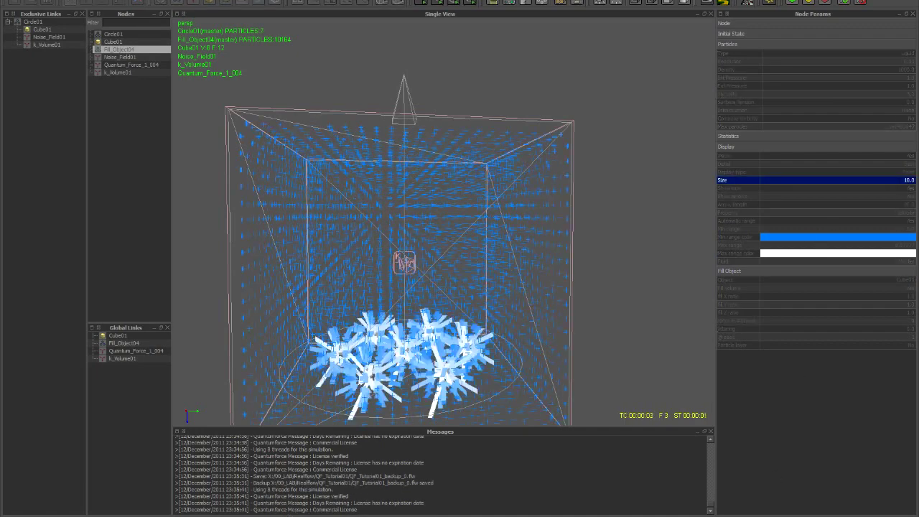
{"action": "key", "text": "alt+a"}
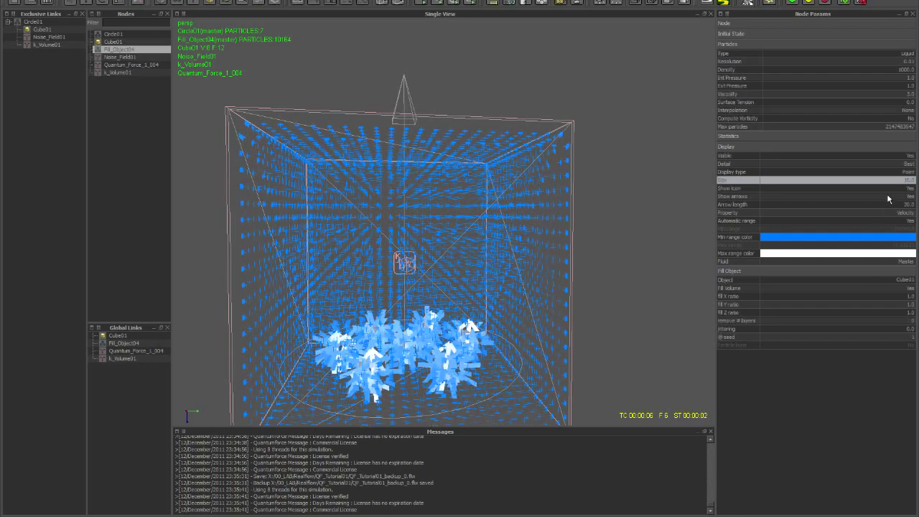
Hide Fill_Object04's arrows, set its particle display size to 5 and resume the simulation
{"action": "left_click", "coordinate": [881, 197]}
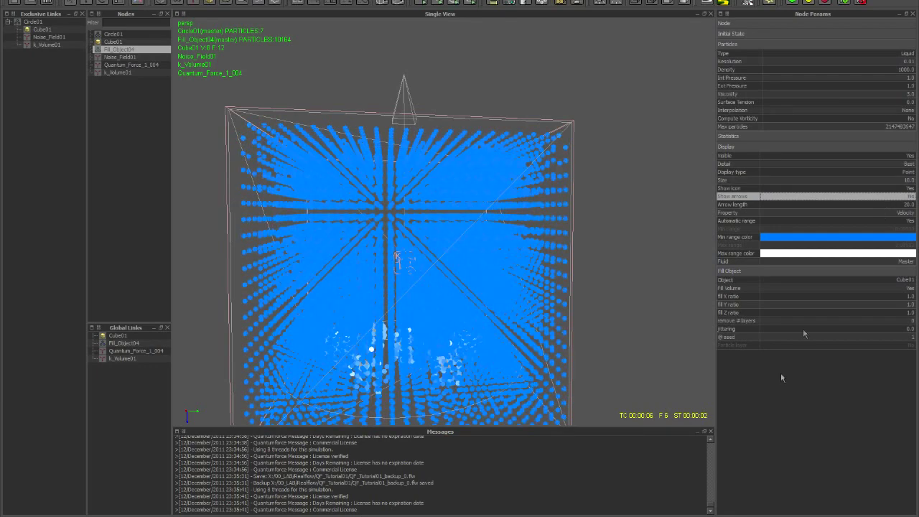
{"action": "left_click", "coordinate": [908, 182]}
{"action": "type", "text": "5"}
{"action": "key", "text": "Return"}
{"action": "key", "text": "alt+a"}
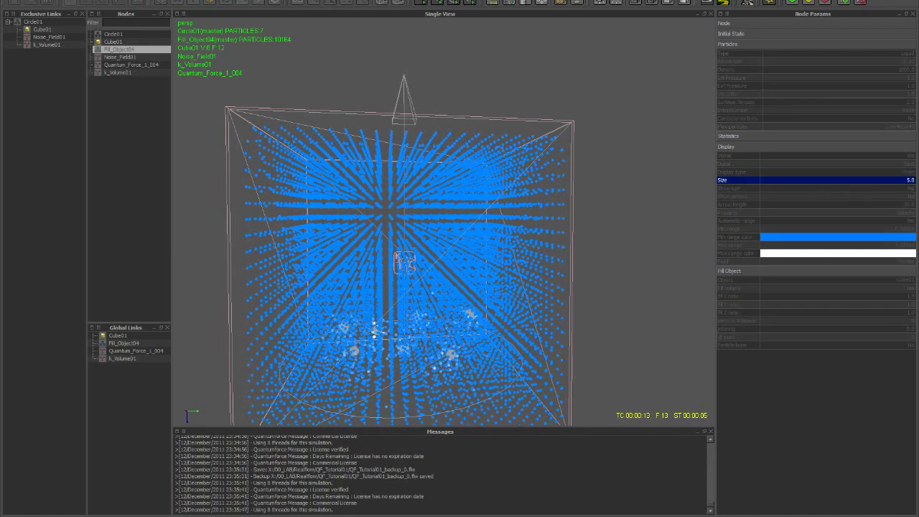
Change Fill_Object04's Min range color to a dark reddish grey and resume the simulation to watch the attracted particles around the emitter particles
{"action": "double_click", "coordinate": [822, 237]}
{"action": "left_click_drag", "start_coordinate": [492, 224], "coordinate": [445, 262]}
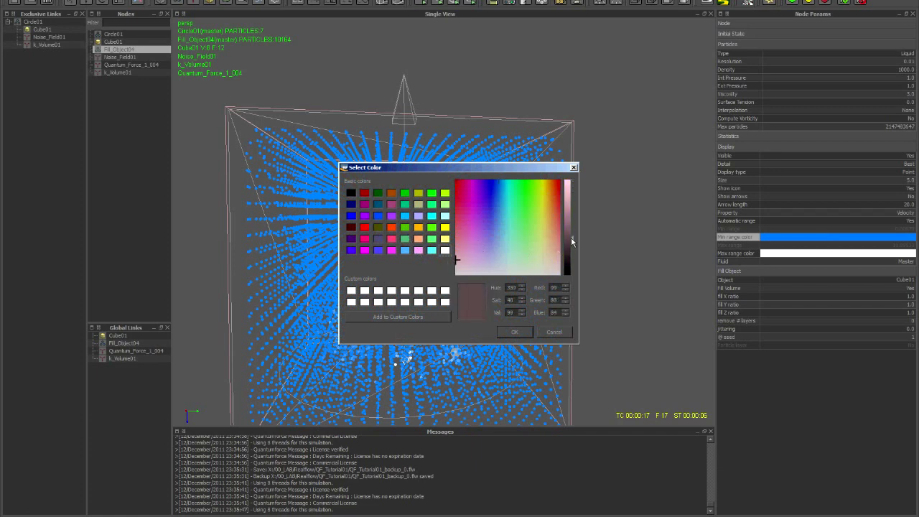
{"action": "left_click", "coordinate": [512, 332]}
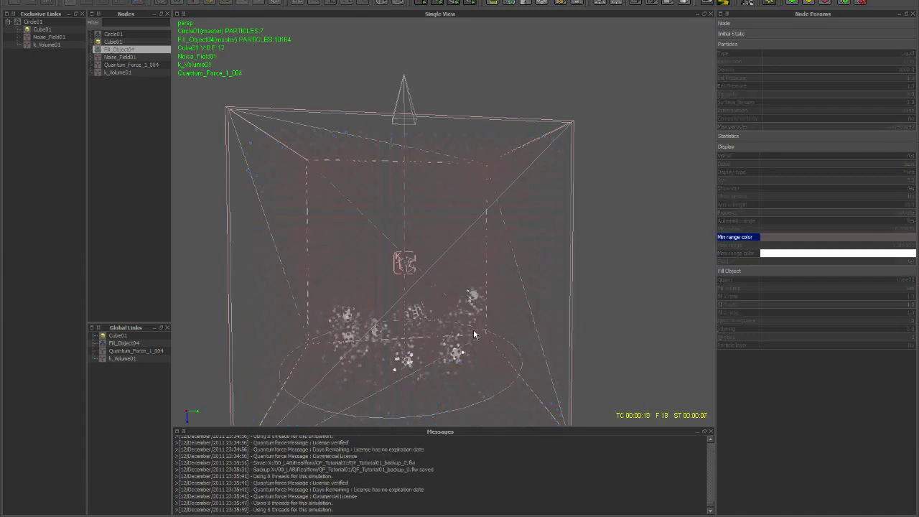
{"action": "middle_click_drag", "start_coordinate": [384, 262], "coordinate": [478, 236]}
{"action": "scroll", "coordinate": [485, 247], "scroll_direction": "up", "scroll_amount": 3}
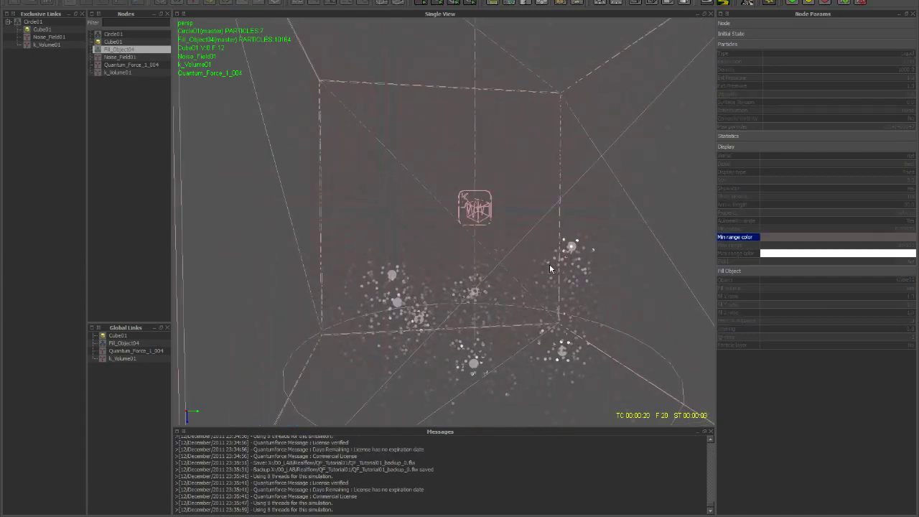
{"action": "scroll", "coordinate": [468, 272], "scroll_direction": "down", "scroll_amount": 4}
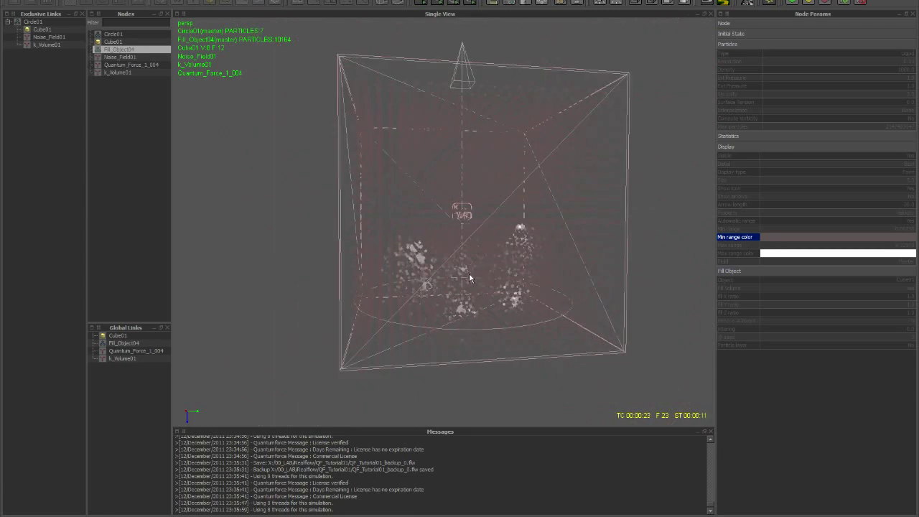
Examine from several angles and distances how the cube-filling particles gather around the moving emitter particles while the simulation runs
{"action": "middle_click_drag", "start_coordinate": [559, 263], "coordinate": [531, 226], "text": "alt"}
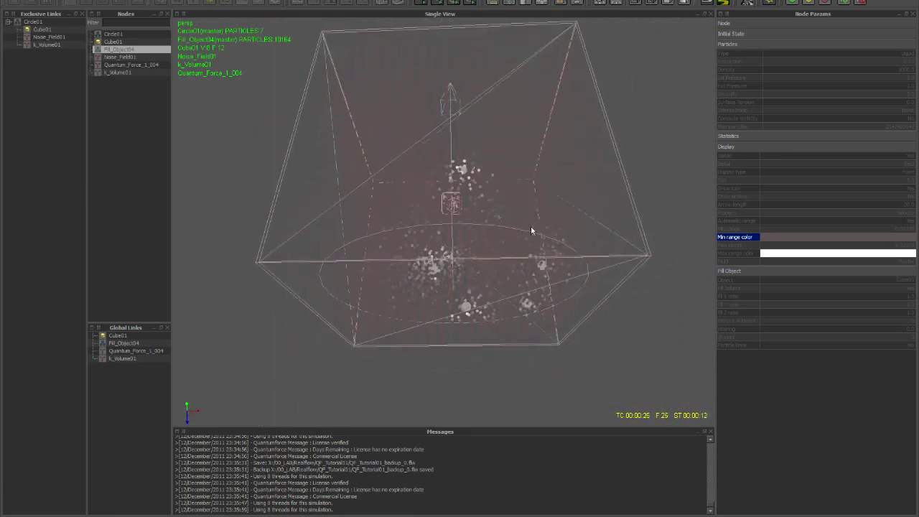
{"action": "scroll", "coordinate": [499, 185], "scroll_direction": "up", "scroll_amount": 4}
{"action": "left_click_drag", "start_coordinate": [498, 189], "coordinate": [498, 220], "text": "alt"}
{"action": "middle_click_drag", "start_coordinate": [499, 220], "coordinate": [461, 222], "text": "alt"}
{"action": "scroll", "coordinate": [465, 239], "scroll_direction": "down", "scroll_amount": 4}
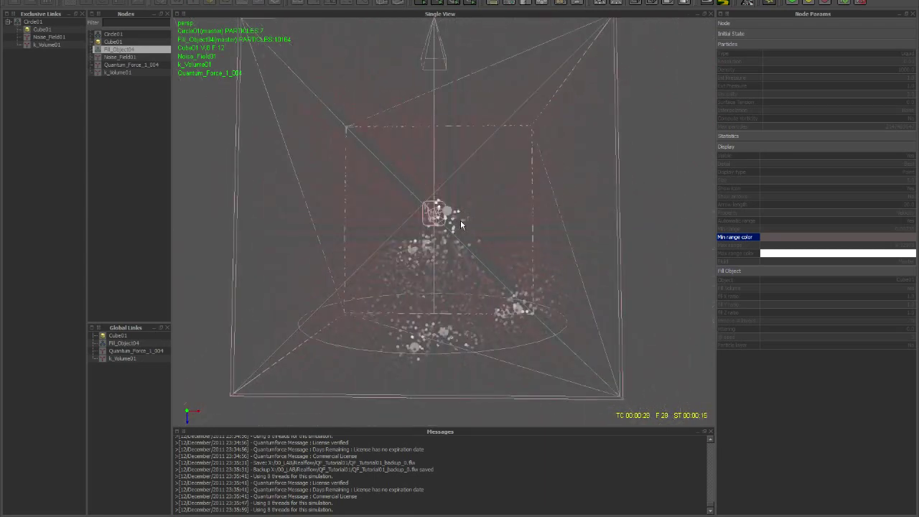
{"action": "scroll", "coordinate": [472, 221], "scroll_direction": "up", "scroll_amount": 6}
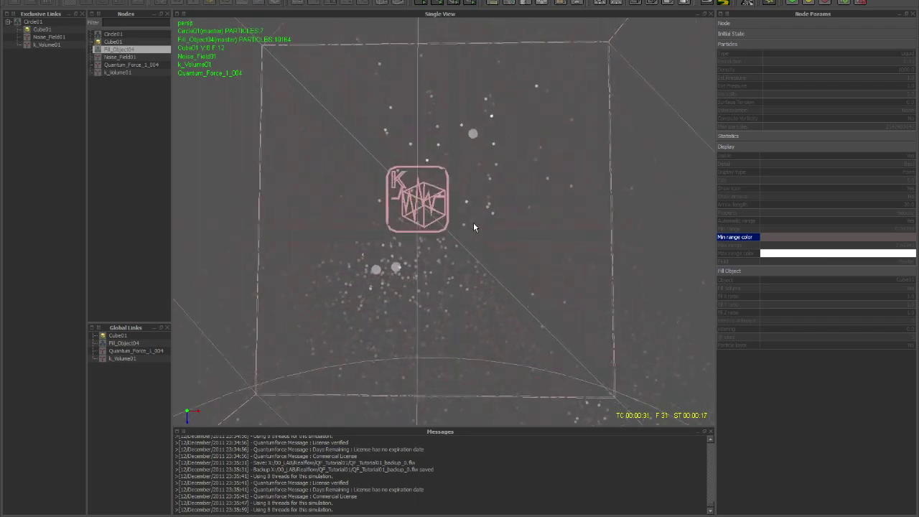
{"action": "scroll", "coordinate": [455, 262], "scroll_direction": "down", "scroll_amount": 6}
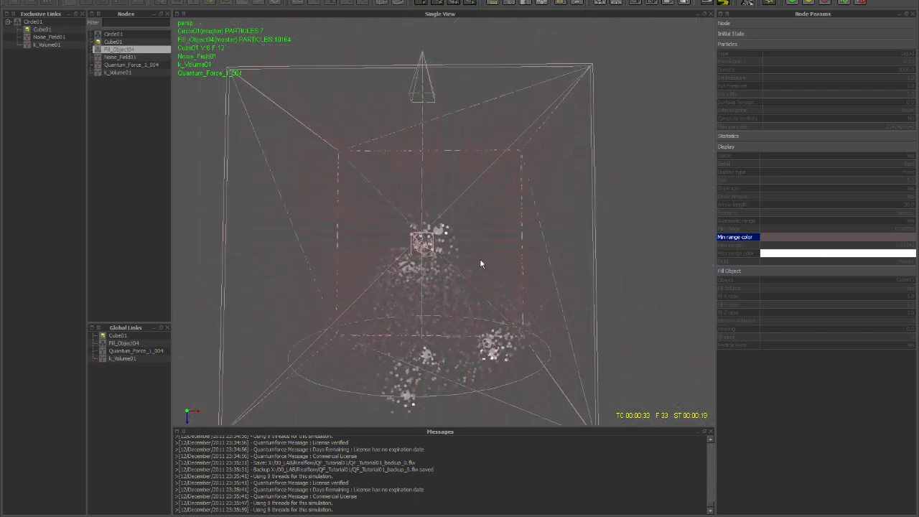
{"action": "scroll", "coordinate": [486, 254], "scroll_direction": "down", "scroll_amount": 4}
{"action": "left_click_drag", "start_coordinate": [486, 255], "coordinate": [427, 271], "text": "alt"}
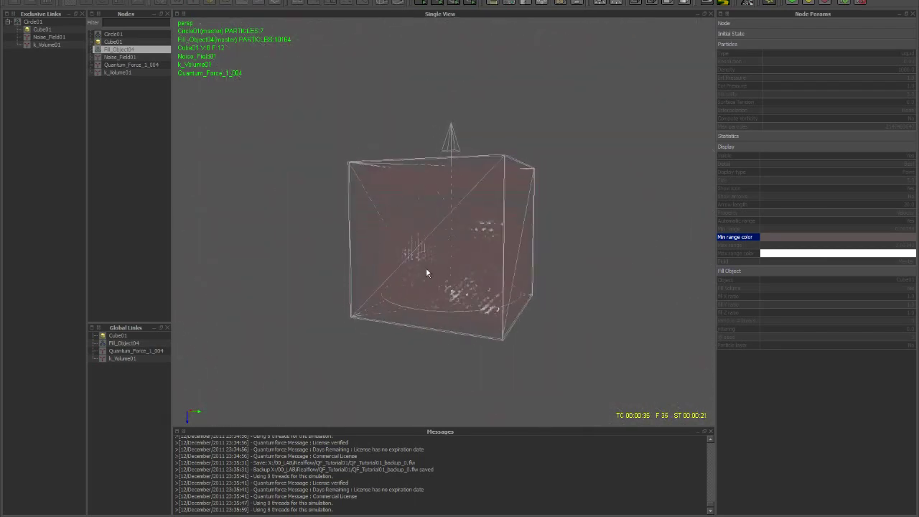
{"action": "scroll", "coordinate": [499, 265], "scroll_direction": "up", "scroll_amount": 6}
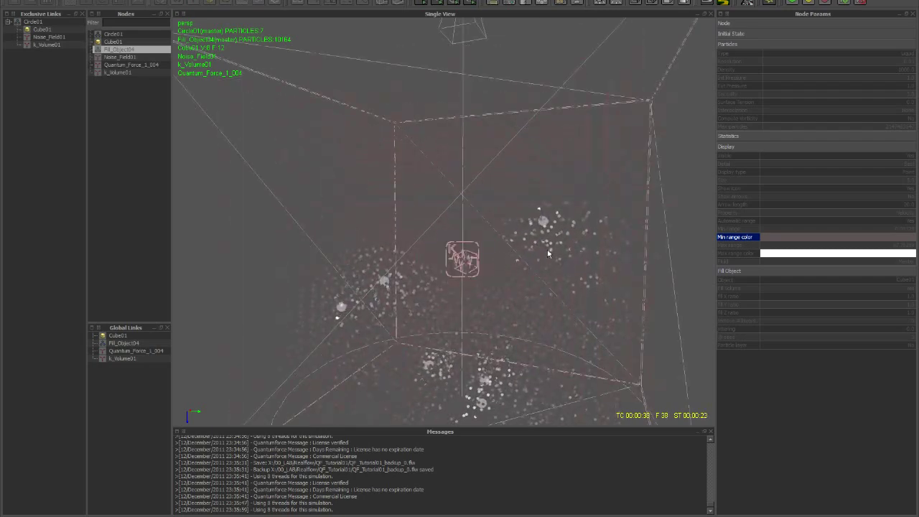
{"action": "scroll", "coordinate": [549, 248], "scroll_direction": "up", "scroll_amount": 3}
{"action": "middle_click_drag", "start_coordinate": [597, 230], "coordinate": [463, 235], "text": "alt"}
{"action": "scroll", "coordinate": [537, 245], "scroll_direction": "up", "scroll_amount": 5}
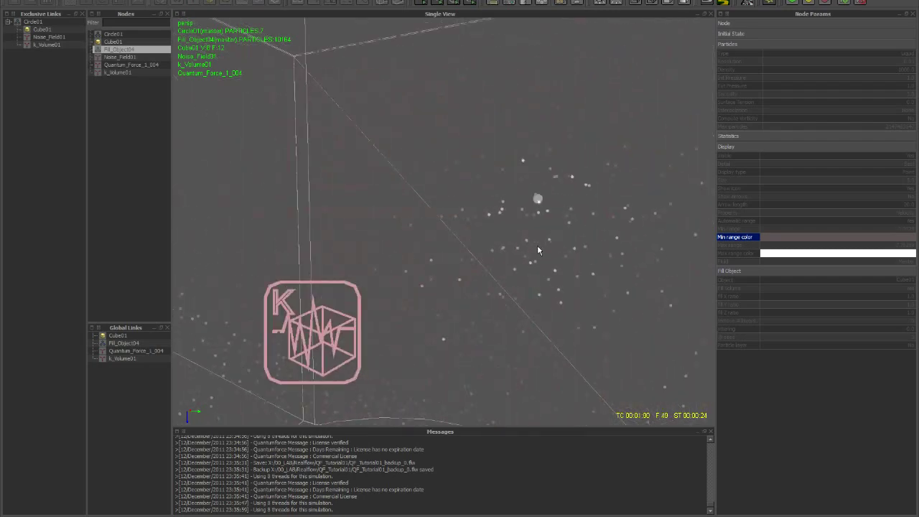
{"action": "scroll", "coordinate": [511, 219], "scroll_direction": "down", "scroll_amount": 8}
{"action": "left_click_drag", "start_coordinate": [510, 218], "coordinate": [455, 236], "text": "alt"}
{"action": "scroll", "coordinate": [452, 255], "scroll_direction": "up", "scroll_amount": 4}
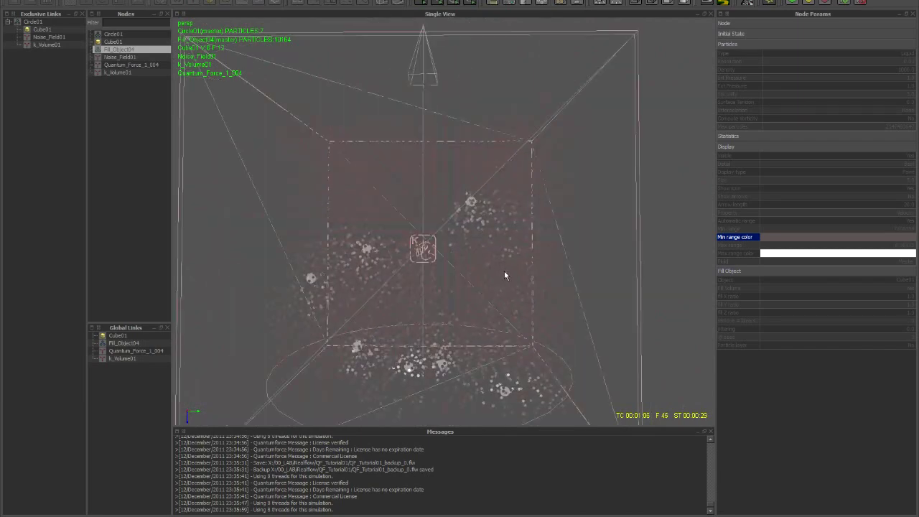
{"action": "scroll", "coordinate": [504, 273], "scroll_direction": "down", "scroll_amount": 4}
{"action": "middle_click_drag", "start_coordinate": [463, 260], "coordinate": [477, 296], "text": "alt"}
{"action": "left_click_drag", "start_coordinate": [520, 245], "coordinate": [478, 194], "text": "alt"}
{"action": "scroll", "coordinate": [469, 260], "scroll_direction": "up", "scroll_amount": 5}
{"action": "scroll", "coordinate": [472, 270], "scroll_direction": "down", "scroll_amount": 4}
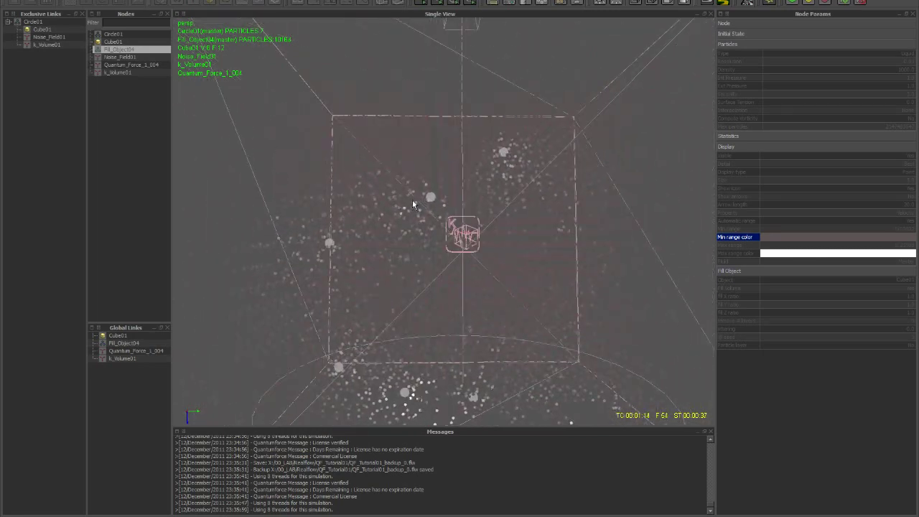
{"action": "scroll", "coordinate": [417, 202], "scroll_direction": "down", "scroll_amount": 4}
{"action": "right_click_drag", "start_coordinate": [419, 320], "coordinate": [454, 234], "text": "alt"}
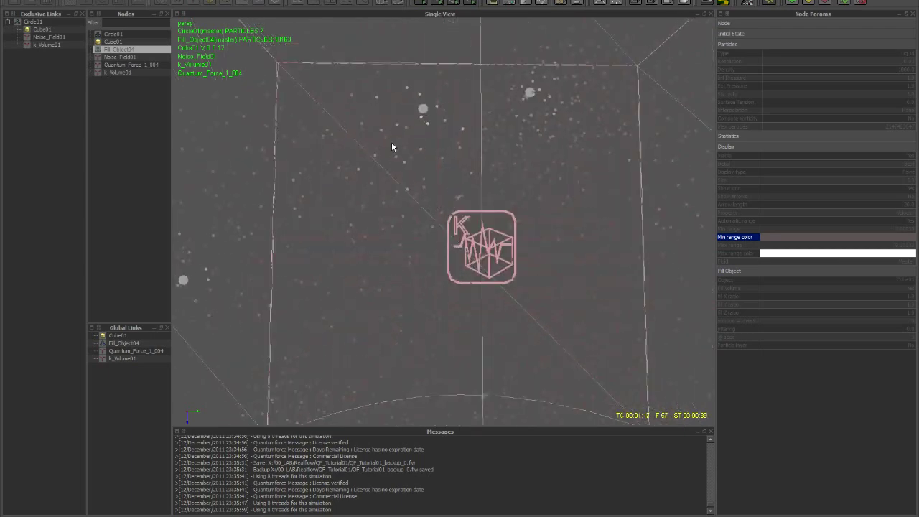
{"action": "right_click_drag", "start_coordinate": [392, 143], "coordinate": [455, 267], "text": "alt"}
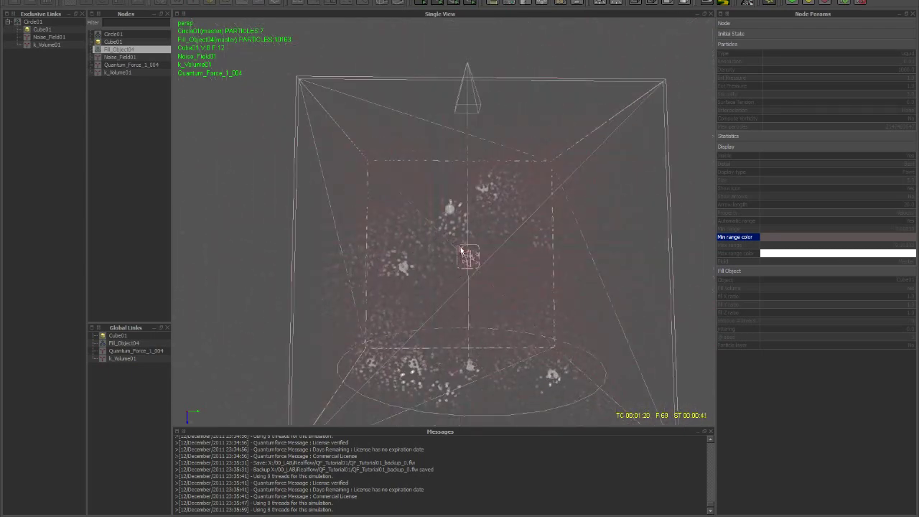
{"action": "left_click_drag", "start_coordinate": [497, 248], "coordinate": [415, 149], "text": "alt"}
{"action": "scroll", "coordinate": [457, 257], "scroll_direction": "up", "scroll_amount": 5}
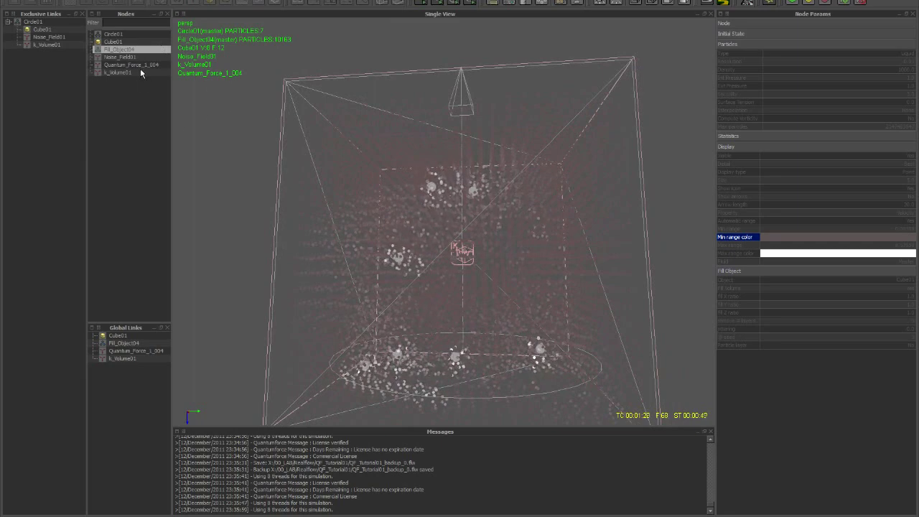
{"action": "left_click_drag", "start_coordinate": [424, 215], "coordinate": [501, 231], "text": "alt"}
{"action": "scroll", "coordinate": [501, 231], "scroll_direction": "up", "scroll_amount": 5}
{"action": "middle_click_drag", "start_coordinate": [374, 220], "coordinate": [460, 168], "text": "alt"}
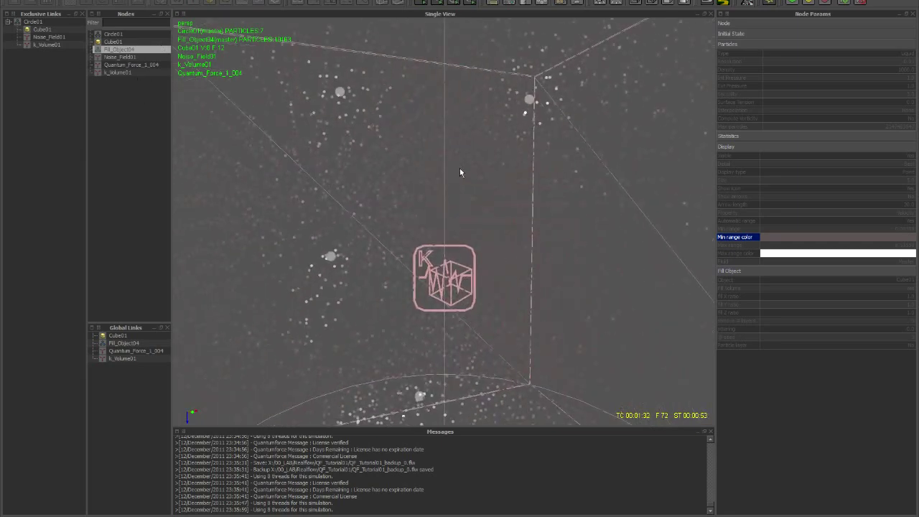
{"action": "scroll", "coordinate": [417, 209], "scroll_direction": "down", "scroll_amount": 5}
{"action": "left_click_drag", "start_coordinate": [437, 252], "coordinate": [471, 245], "text": "alt"}
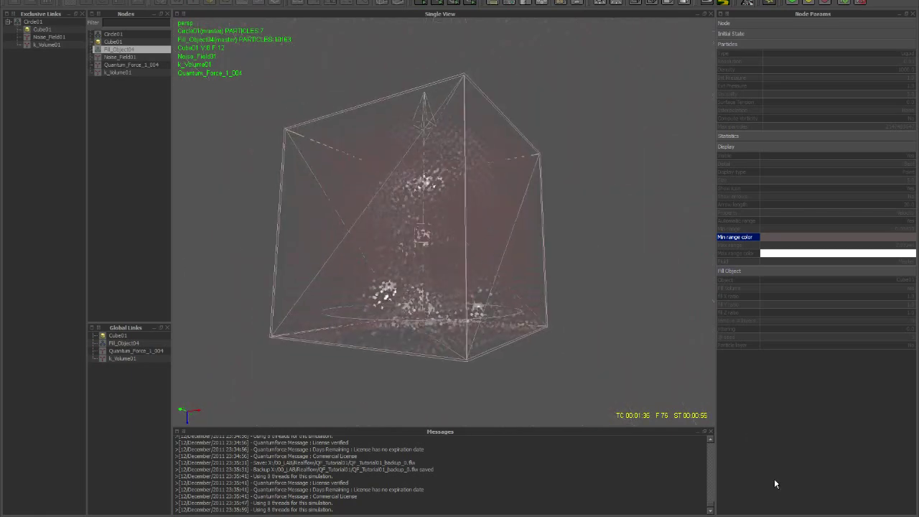
Stop the running simulation and reset the scene to its initial state
{"action": "key", "text": "alt+a"}
{"action": "key", "text": "alt+r"}
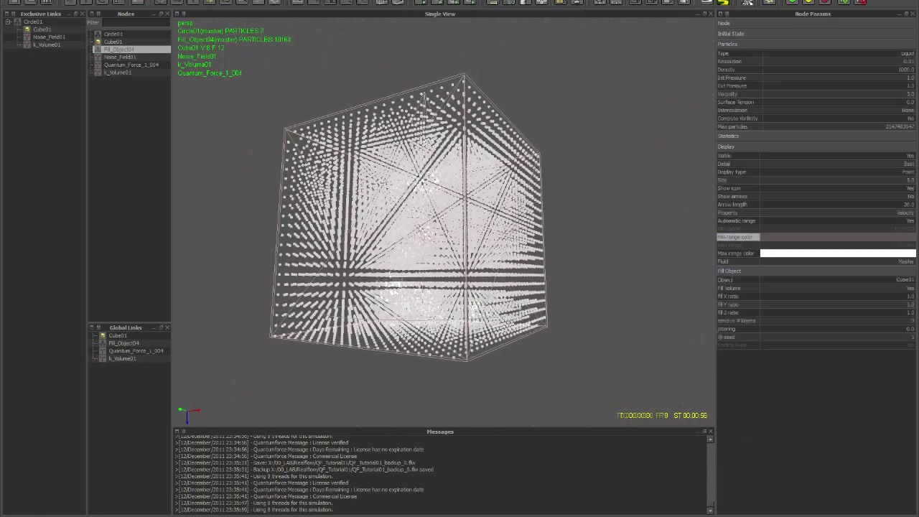
{"action": "key", "text": "alt+p"}
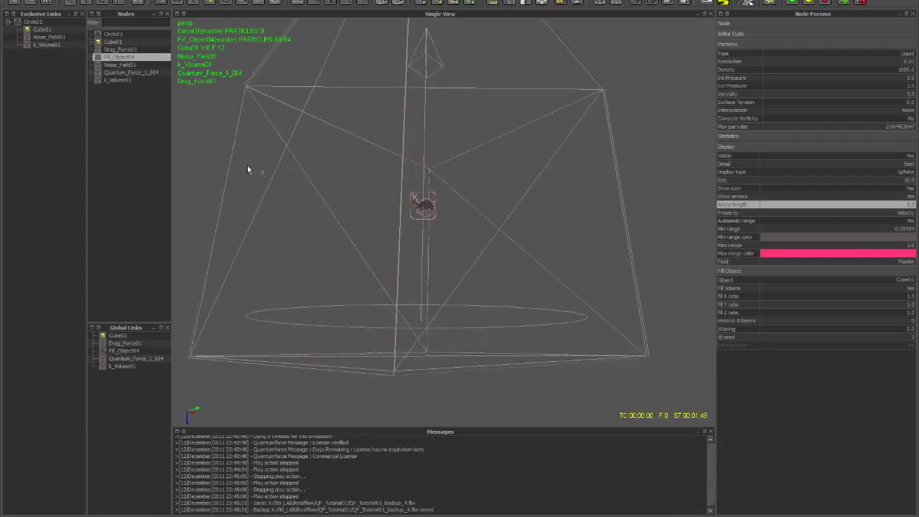
Review the Accelerate and Pull settings of Quantum_Force_1_004 and Fill_Object04's display settings, and play back the simulated frames
{"action": "left_click", "coordinate": [135, 73]}
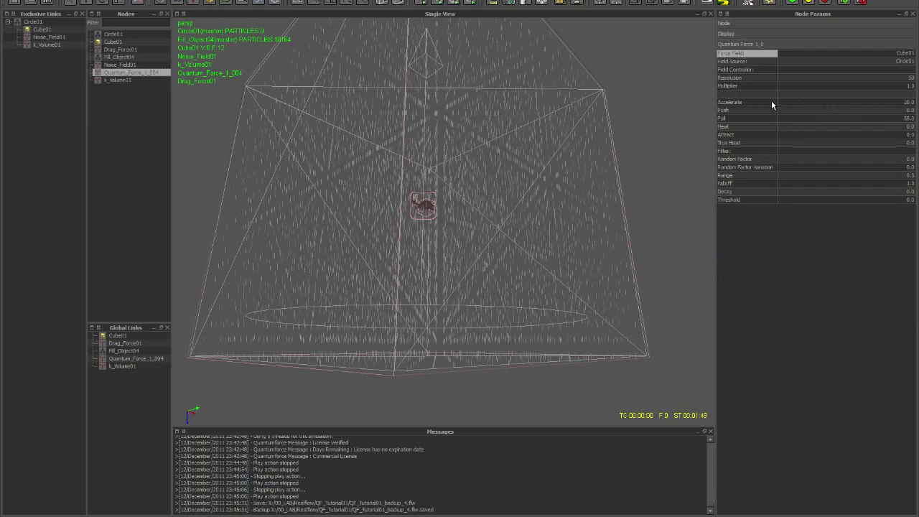
{"action": "left_click", "coordinate": [871, 118]}
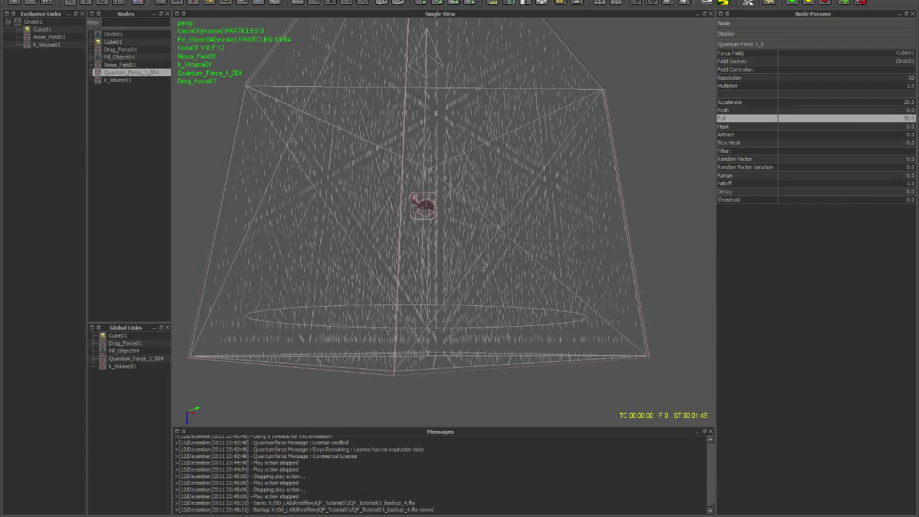
{"action": "left_click", "coordinate": [119, 57]}
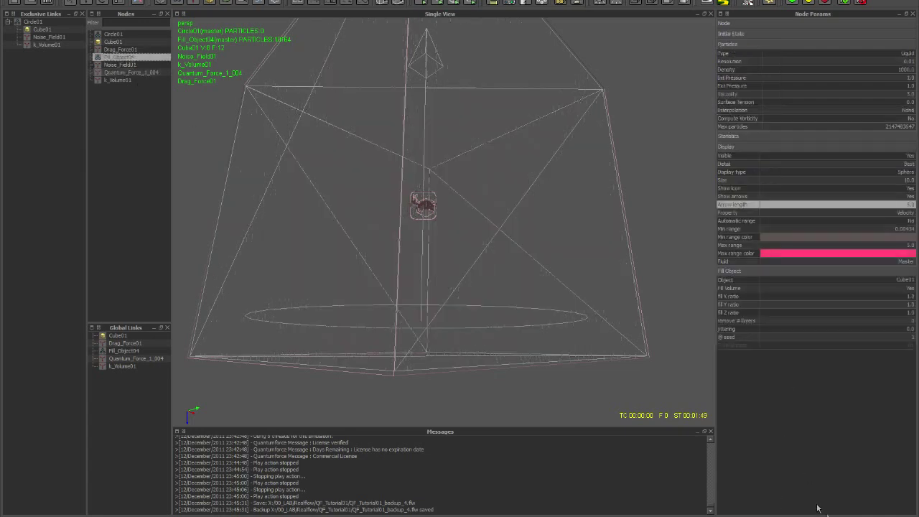
{"action": "key", "text": "alt+d"}
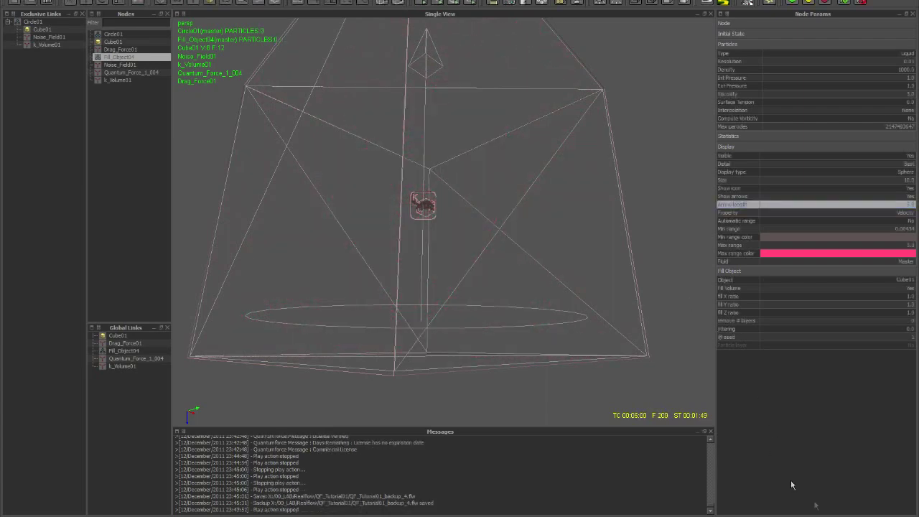
{"action": "key", "text": "alt+p"}
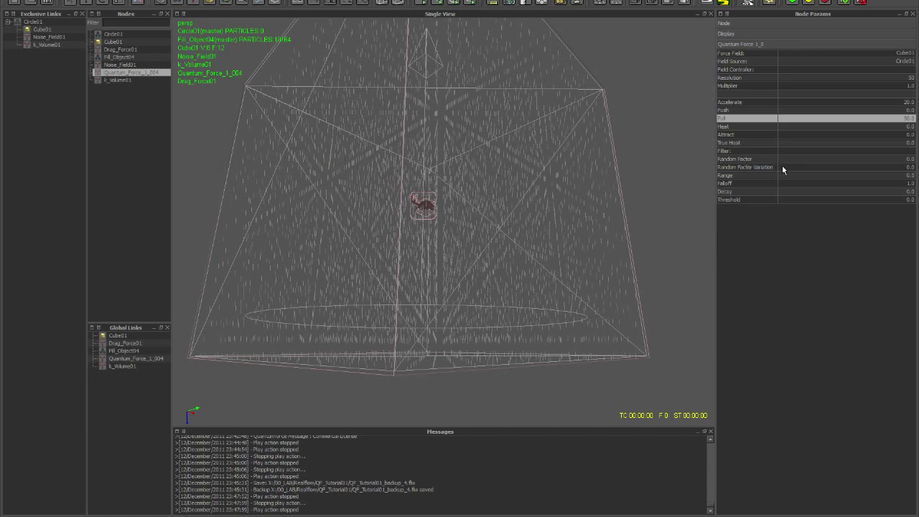
Set both Pull and Accelerate of Quantum_Force_1_004 to 0
{"action": "double_click", "coordinate": [887, 119]}
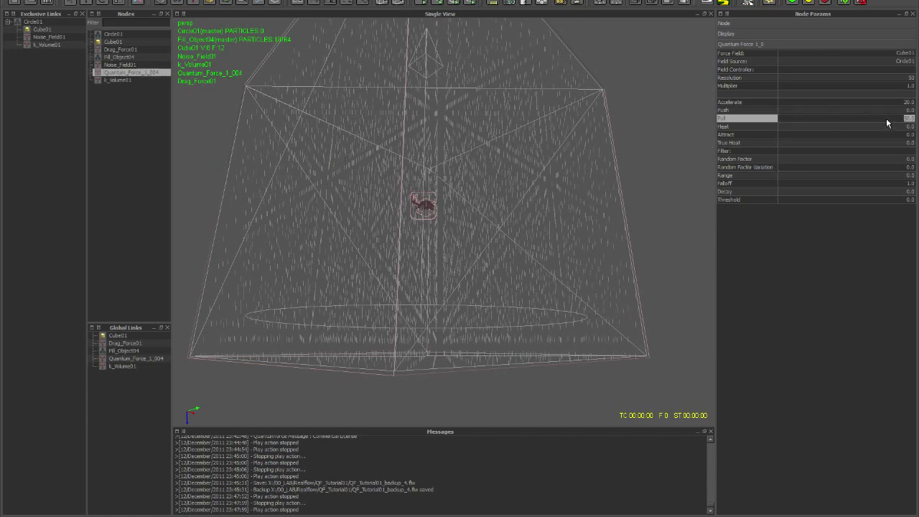
{"action": "type", "text": "0"}
{"action": "key", "text": "Return"}
{"action": "double_click", "coordinate": [892, 102]}
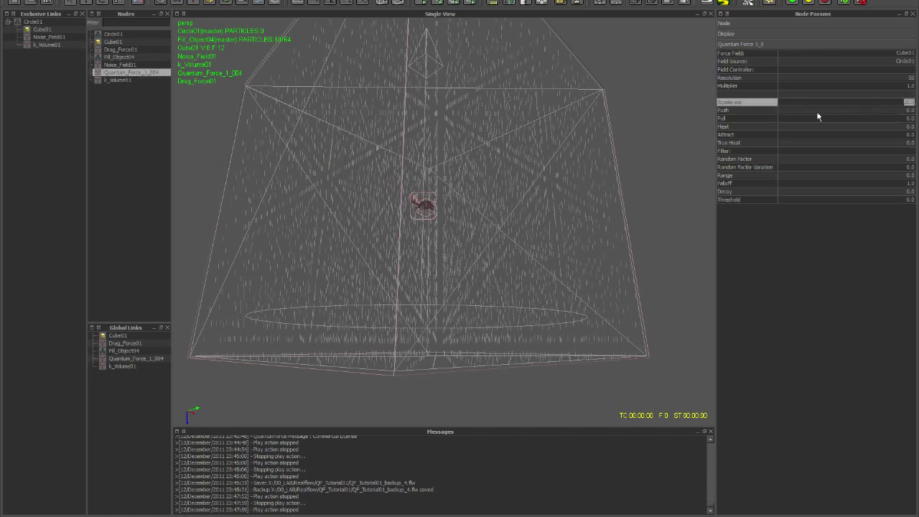
{"action": "type", "text": "0"}
{"action": "key", "text": "Return"}
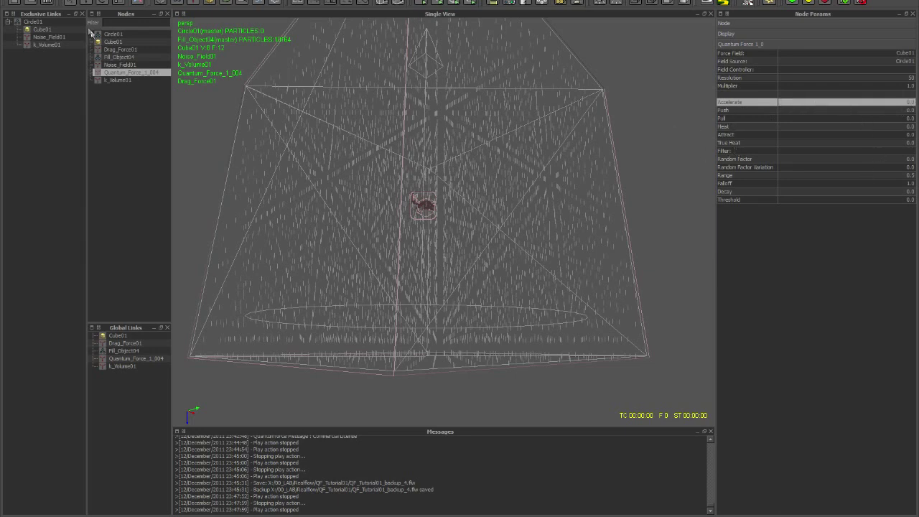
Add a Container emitter to the scene and remove it from the global links
{"action": "left_click", "coordinate": [183, 7]}
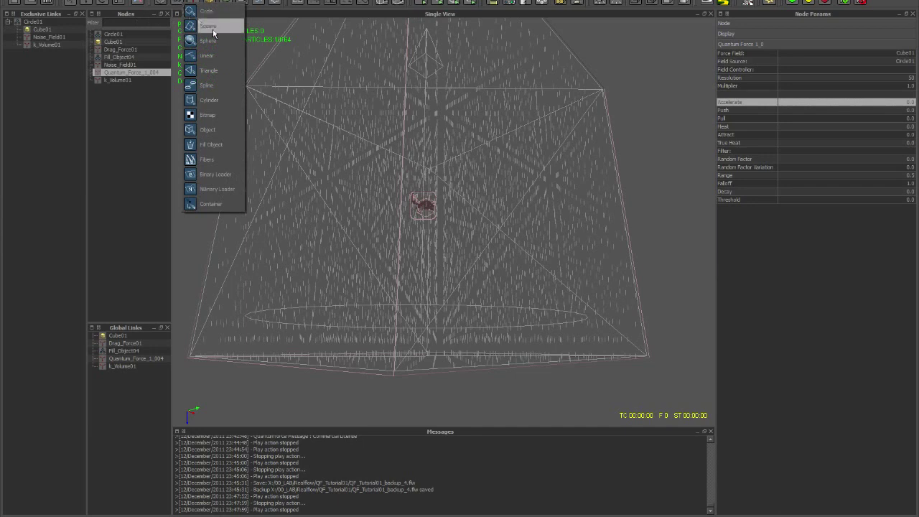
{"action": "left_click", "coordinate": [209, 204]}
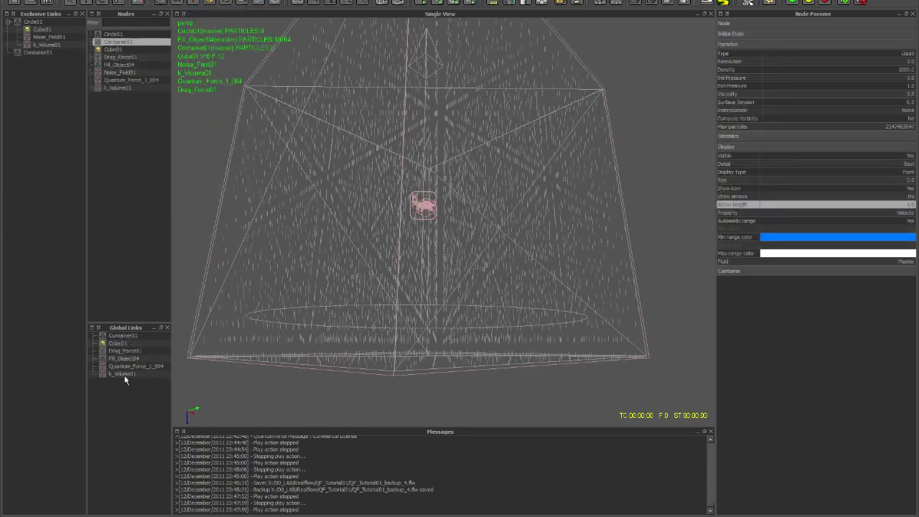
{"action": "left_click", "coordinate": [134, 334]}
{"action": "key", "text": "Delete"}
Add a Gravity daemon, link it exclusively to Container01 and remove it from the global links
{"action": "left_click", "coordinate": [195, 5]}
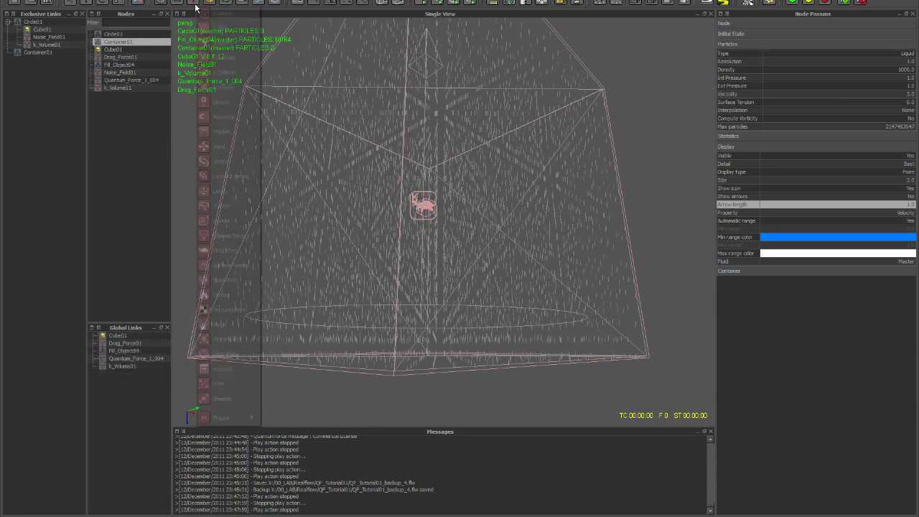
{"action": "left_click", "coordinate": [217, 101]}
{"action": "left_click_drag", "start_coordinate": [117, 73], "coordinate": [22, 53]}
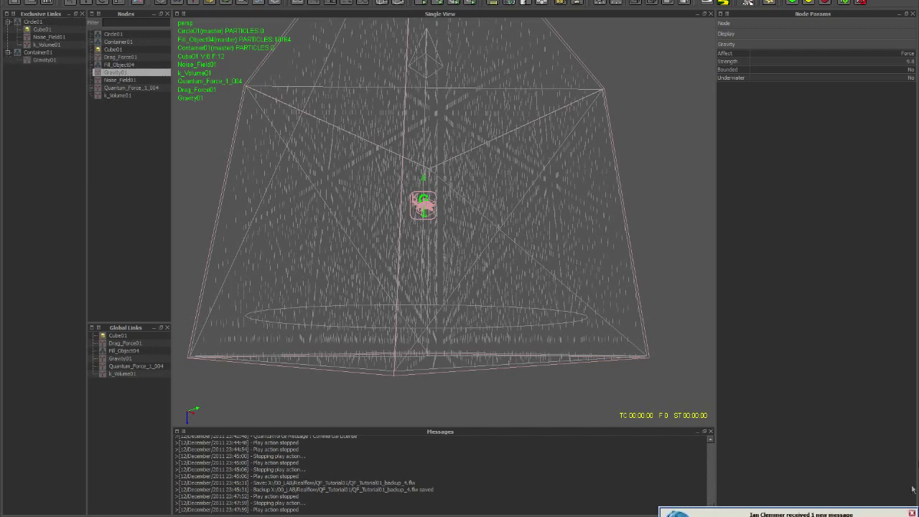
{"action": "left_click", "coordinate": [124, 358]}
{"action": "key", "text": "Delete"}
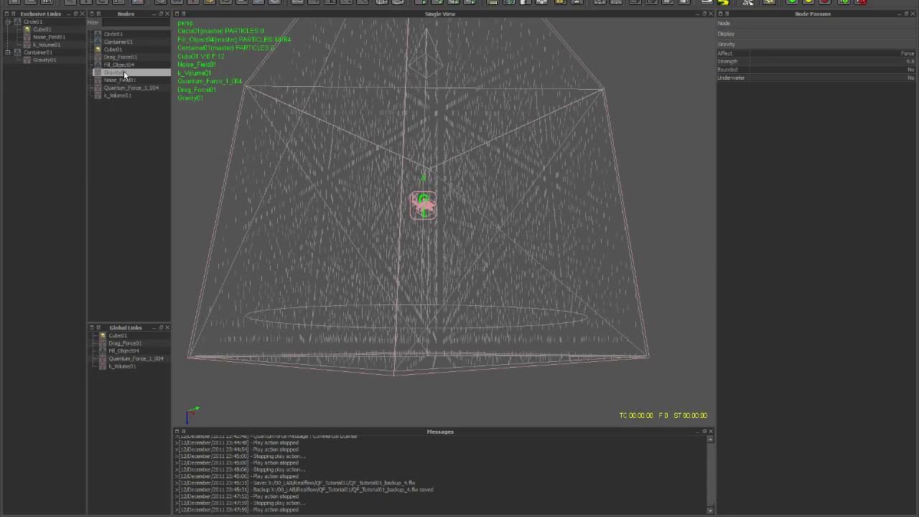
Assign Container01 as the Filter of Quantum_Force_1_004
{"action": "left_click", "coordinate": [119, 88]}
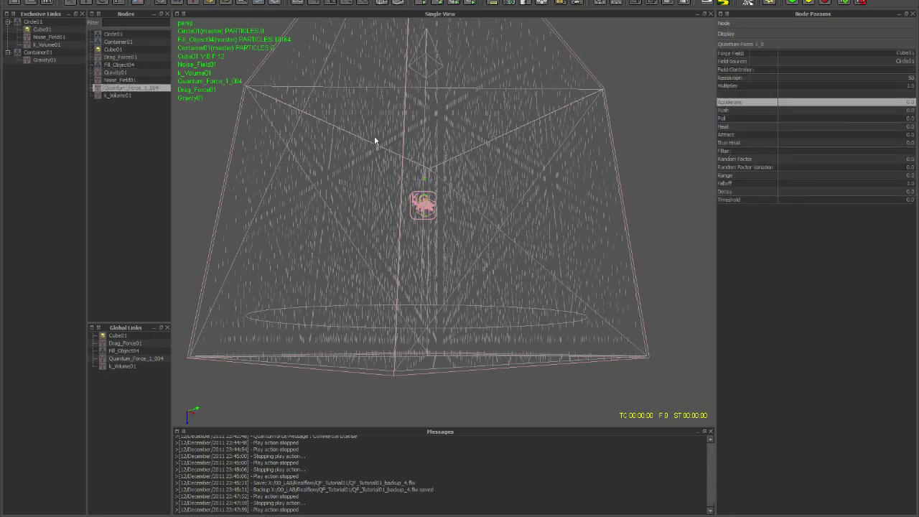
{"action": "scroll", "coordinate": [371, 180], "scroll_direction": "up", "scroll_amount": 8}
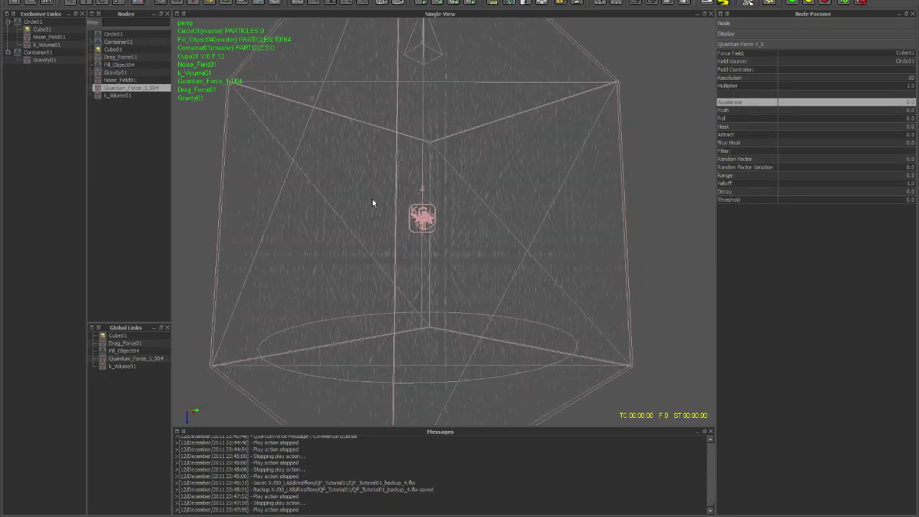
{"action": "middle_click_drag", "start_coordinate": [479, 239], "coordinate": [473, 201], "text": "alt"}
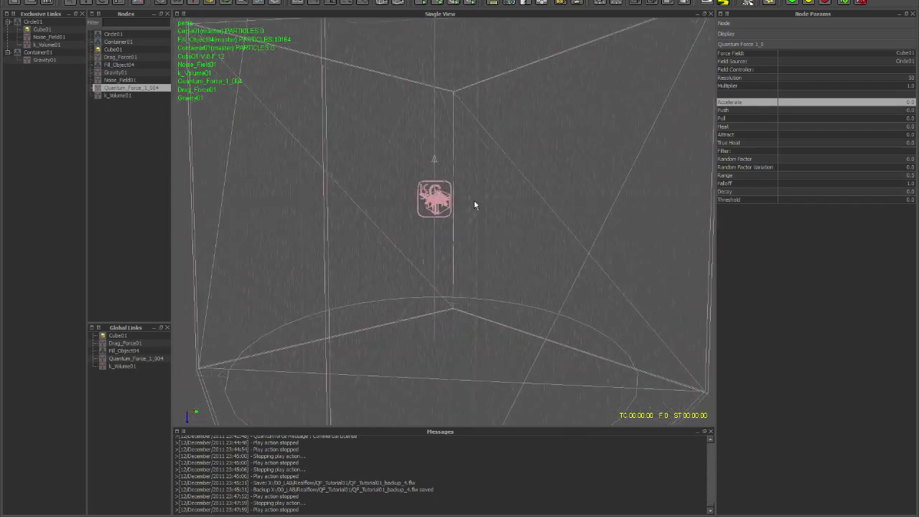
{"action": "scroll", "coordinate": [459, 201], "scroll_direction": "down", "scroll_amount": 4}
{"action": "left_click_drag", "start_coordinate": [425, 201], "coordinate": [423, 218], "text": "alt"}
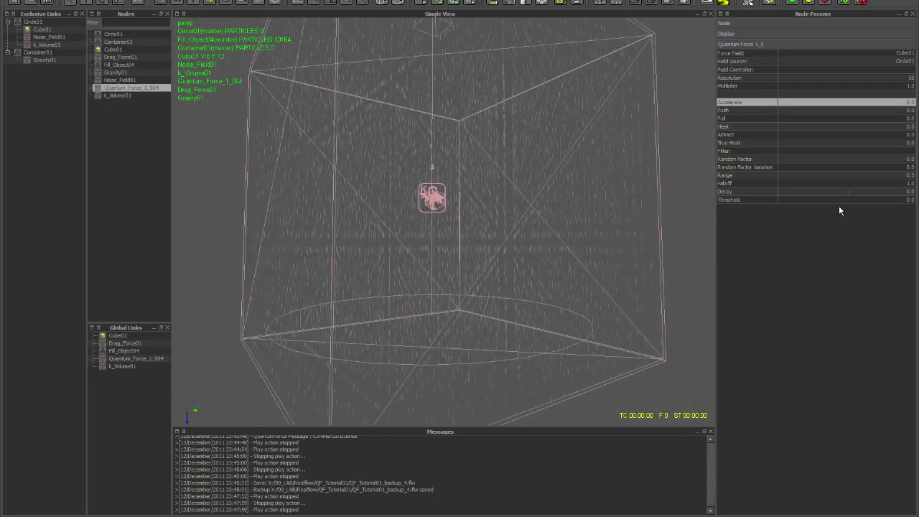
{"action": "left_click", "coordinate": [886, 151]}
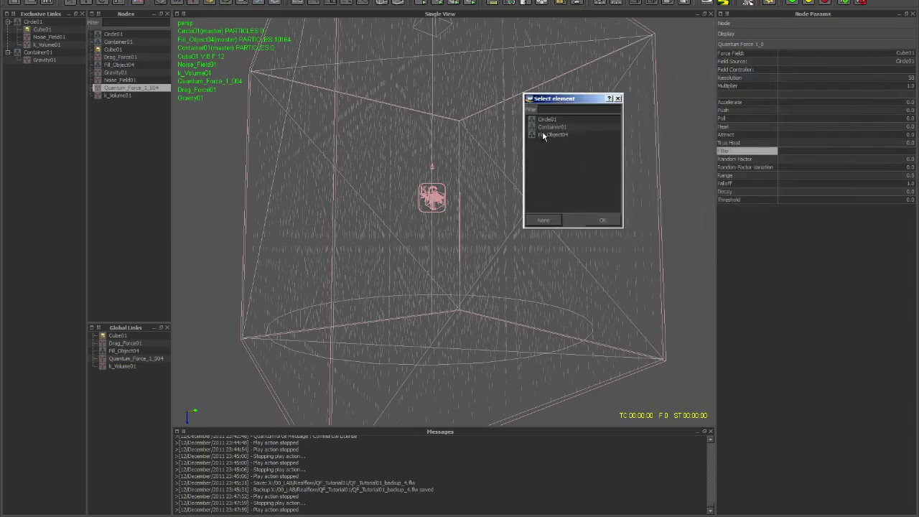
{"action": "left_click", "coordinate": [547, 128]}
{"action": "left_click", "coordinate": [600, 222]}
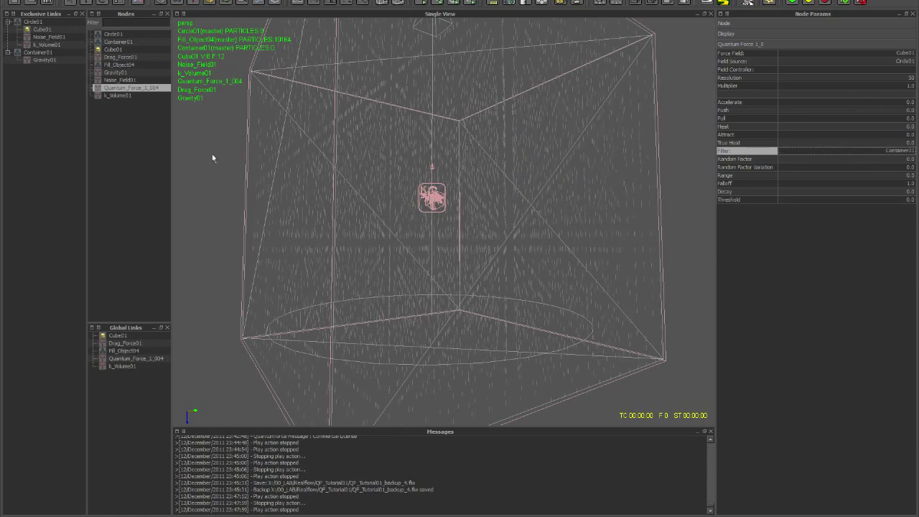
Set Visible to No for Fill_Object04, reset the scene and start the simulation
{"action": "left_click", "coordinate": [122, 64]}
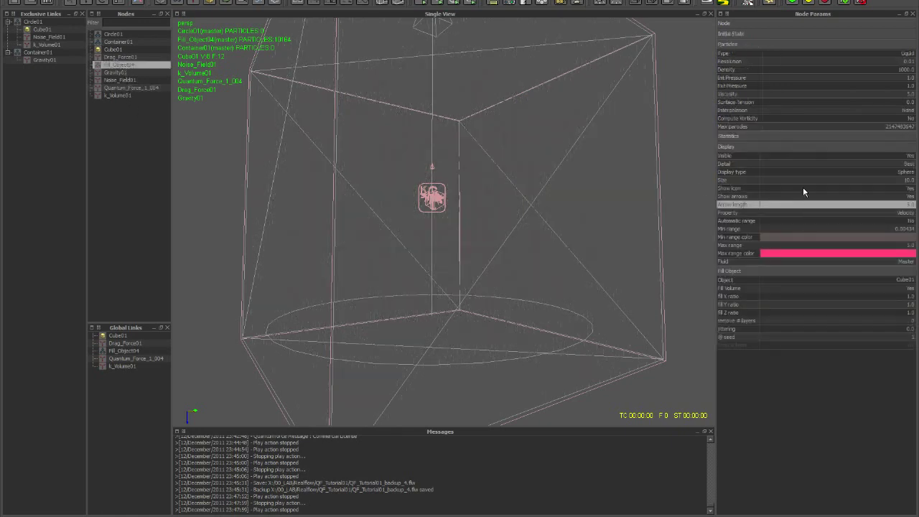
{"action": "left_click", "coordinate": [792, 157]}
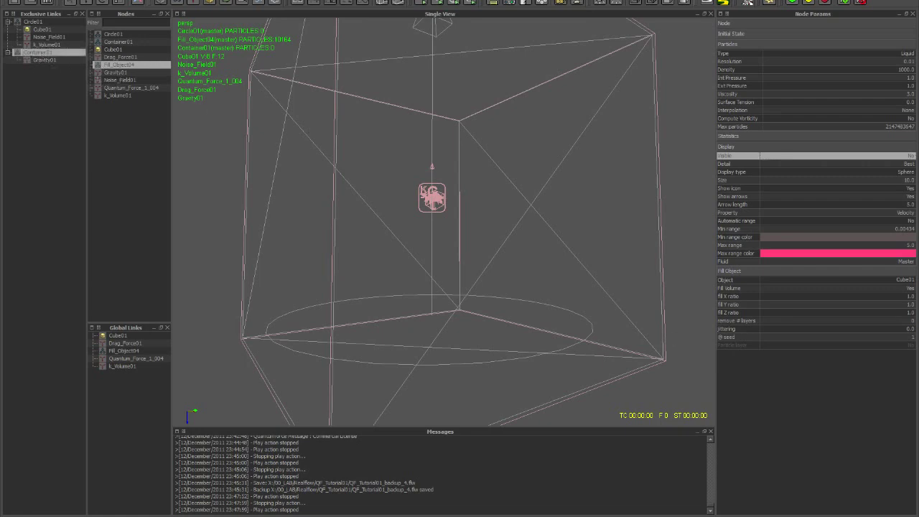
{"action": "key", "text": "alt+r"}
{"action": "key", "text": "Return"}
{"action": "key", "text": "alt+a"}
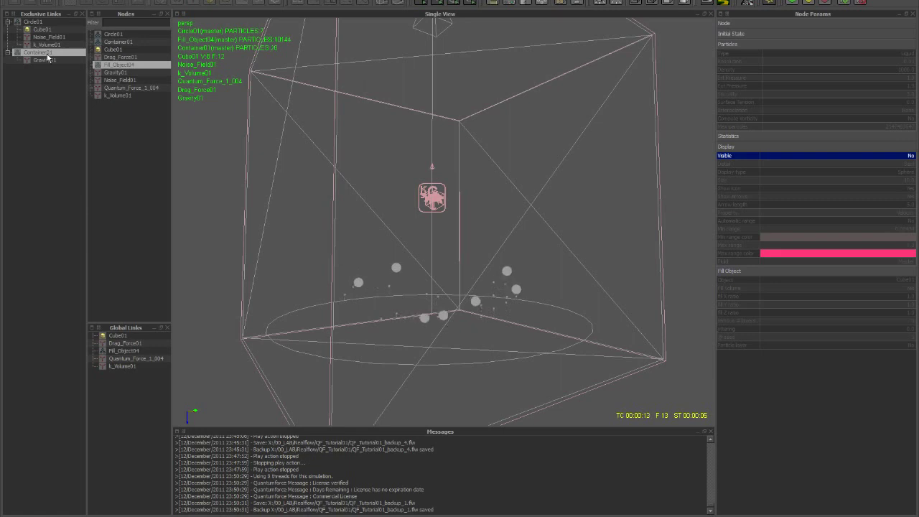
Select Container01 and examine from several angles how its filtered particles move around the spheres inside the cube
{"action": "left_click", "coordinate": [116, 42]}
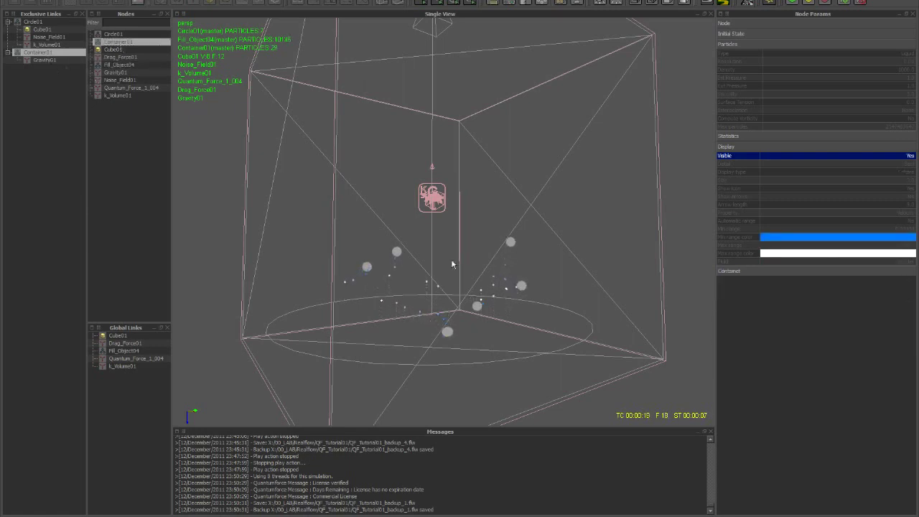
{"action": "scroll", "coordinate": [498, 267], "scroll_direction": "up", "scroll_amount": 3}
{"action": "middle_click_drag", "start_coordinate": [496, 273], "coordinate": [471, 258]}
{"action": "scroll", "coordinate": [474, 262], "scroll_direction": "down", "scroll_amount": 3}
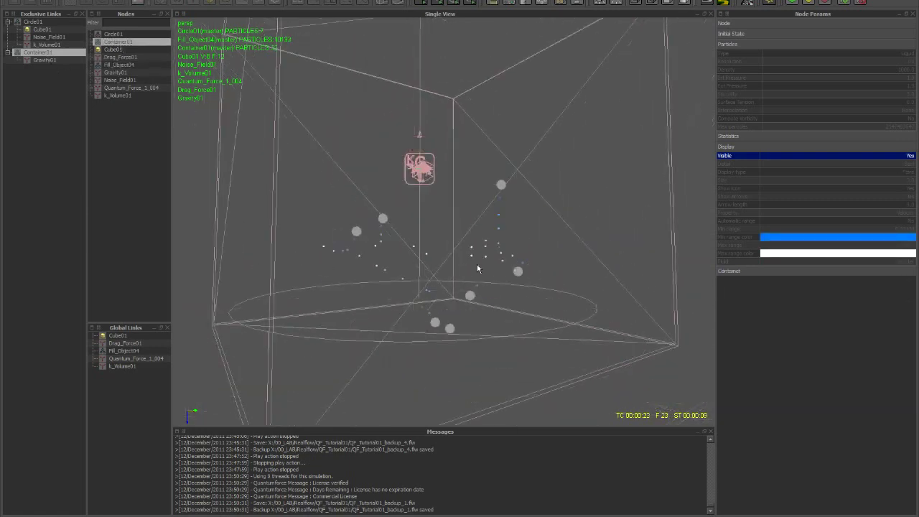
{"action": "left_click_drag", "start_coordinate": [530, 254], "coordinate": [561, 256], "text": "alt"}
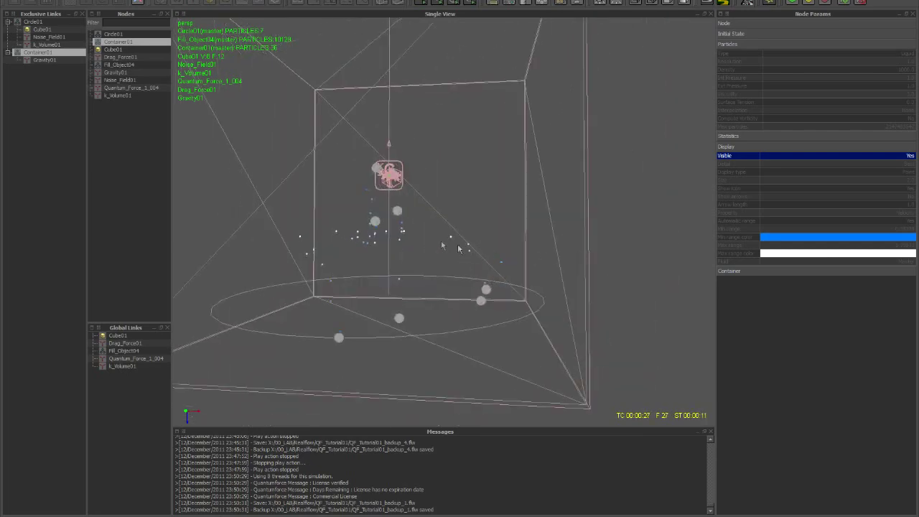
{"action": "left_click_drag", "start_coordinate": [432, 190], "coordinate": [453, 272], "text": "alt"}
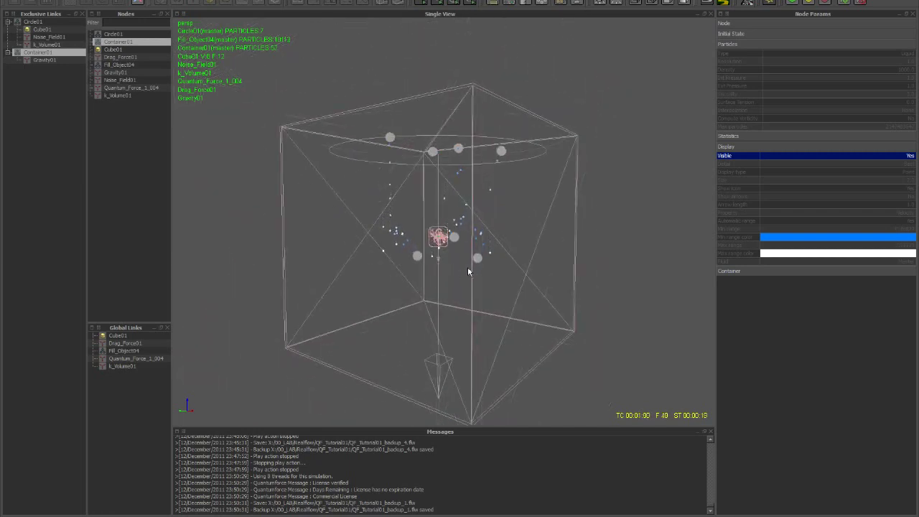
{"action": "left_click_drag", "start_coordinate": [477, 269], "coordinate": [433, 277], "text": "alt"}
{"action": "right_click_drag", "start_coordinate": [433, 277], "coordinate": [433, 237], "text": "alt"}
{"action": "scroll", "coordinate": [435, 241], "scroll_direction": "down", "scroll_amount": 5}
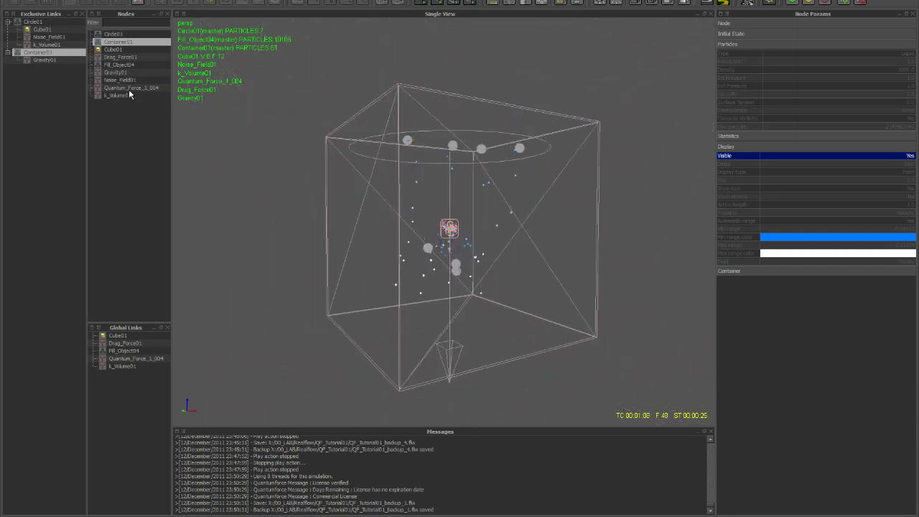
{"action": "left_click_drag", "start_coordinate": [461, 235], "coordinate": [468, 238], "text": "alt"}
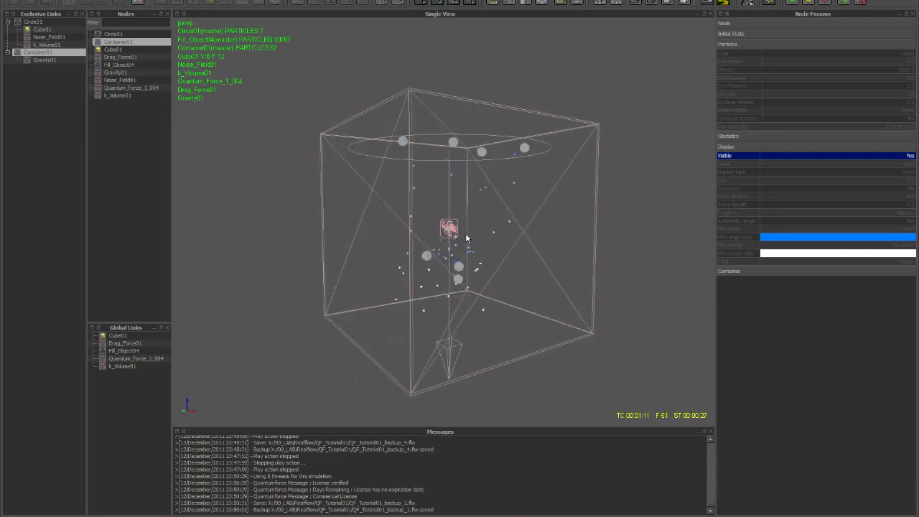
Stop and reset the simulation, set Fill_Object04's Resolution to 0.1 and simulate again
{"action": "key", "text": "alt+a"}
{"action": "key", "text": "alt+r"}
{"action": "key", "text": "Return"}
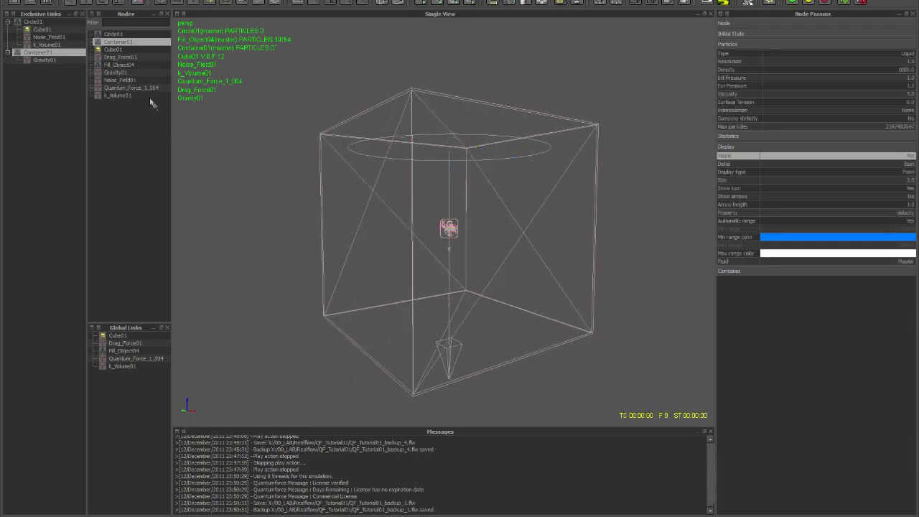
{"action": "left_click", "coordinate": [117, 65]}
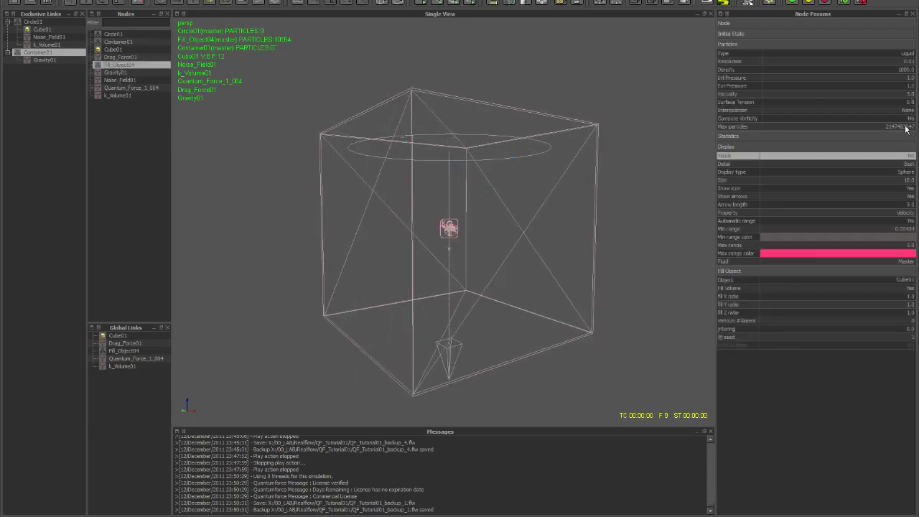
{"action": "double_click", "coordinate": [908, 62]}
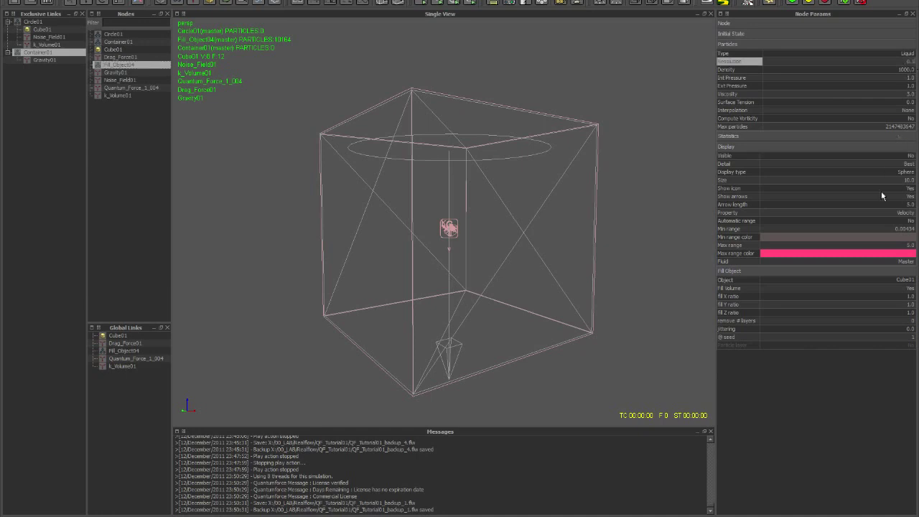
{"action": "key", "text": "Return"}
{"action": "key", "text": "ctrl+a"}
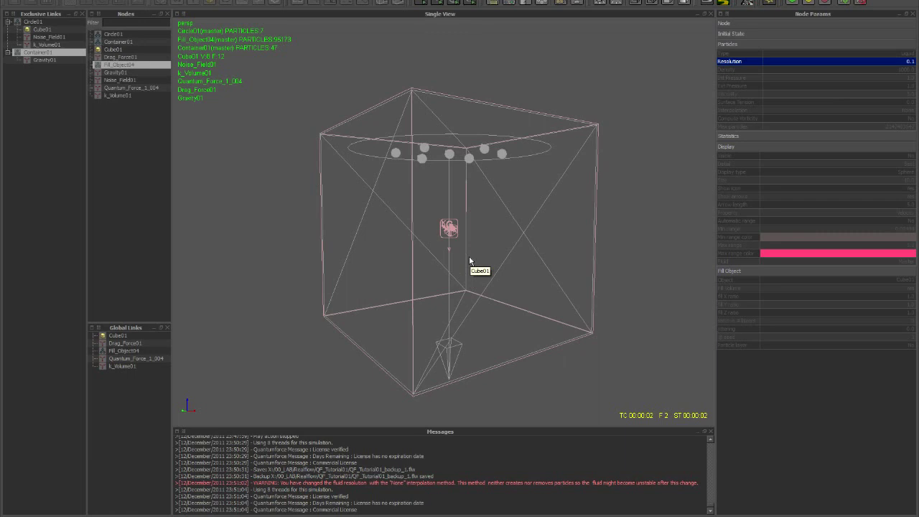
Select Container01 and examine, close up and from all sides, the particle trails the moving spheres filter into the container
{"action": "left_click", "coordinate": [119, 41]}
{"action": "scroll", "coordinate": [445, 182], "scroll_direction": "up", "scroll_amount": 2}
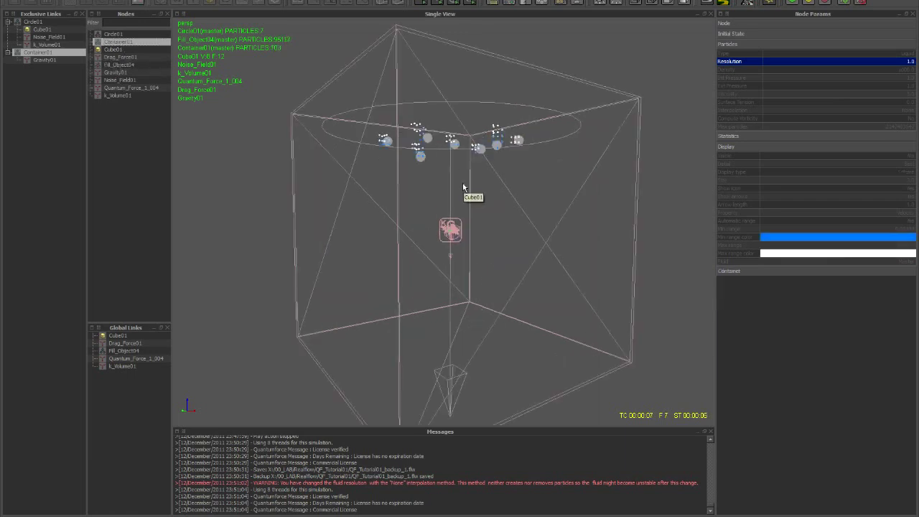
{"action": "scroll", "coordinate": [463, 182], "scroll_direction": "up", "scroll_amount": 3}
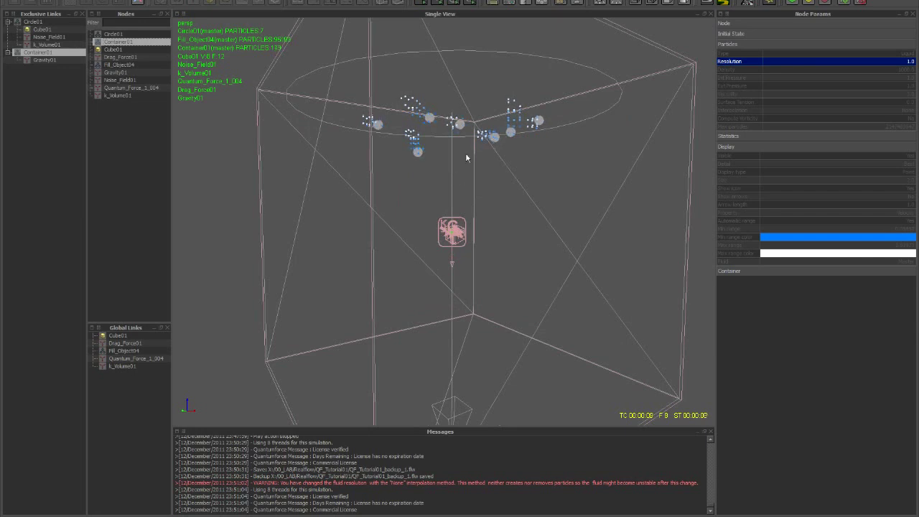
{"action": "scroll", "coordinate": [463, 161], "scroll_direction": "up", "scroll_amount": 3}
{"action": "scroll", "coordinate": [477, 131], "scroll_direction": "down", "scroll_amount": 5}
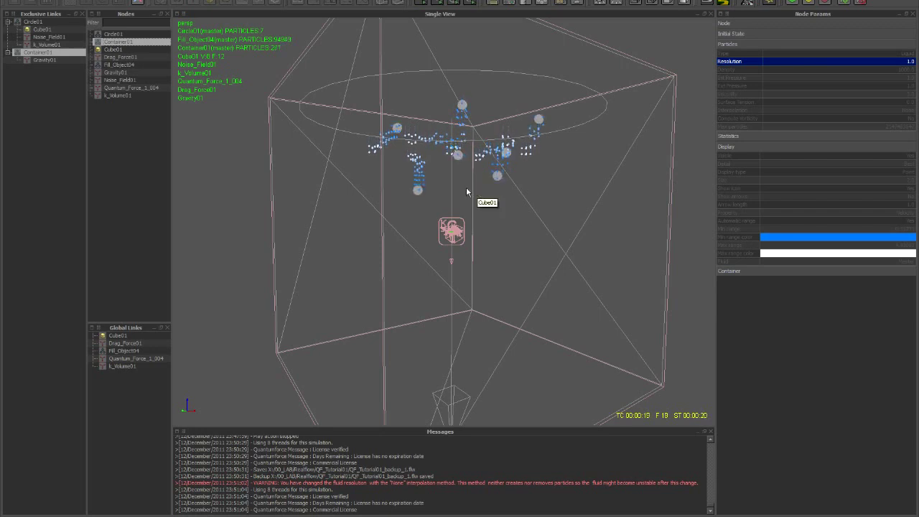
{"action": "left_click_drag", "start_coordinate": [476, 189], "coordinate": [522, 185], "text": "alt"}
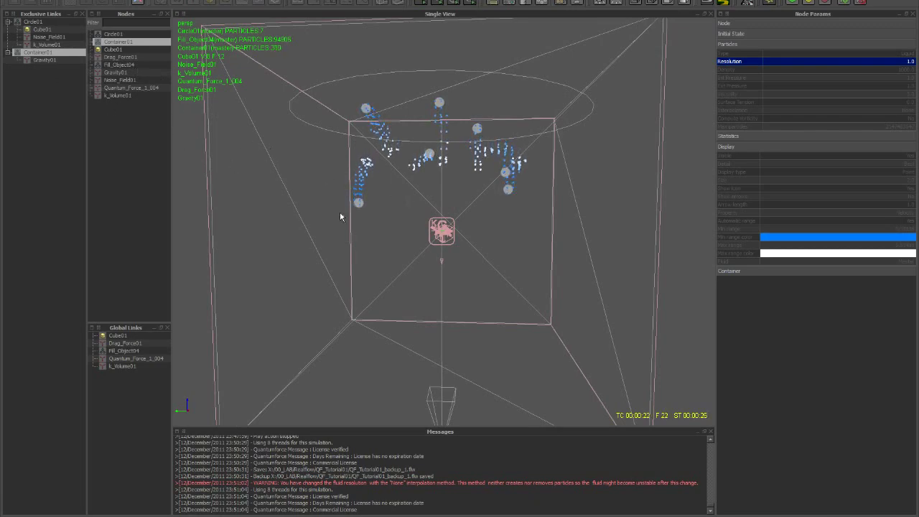
{"action": "left_click_drag", "start_coordinate": [410, 226], "coordinate": [391, 213], "text": "alt"}
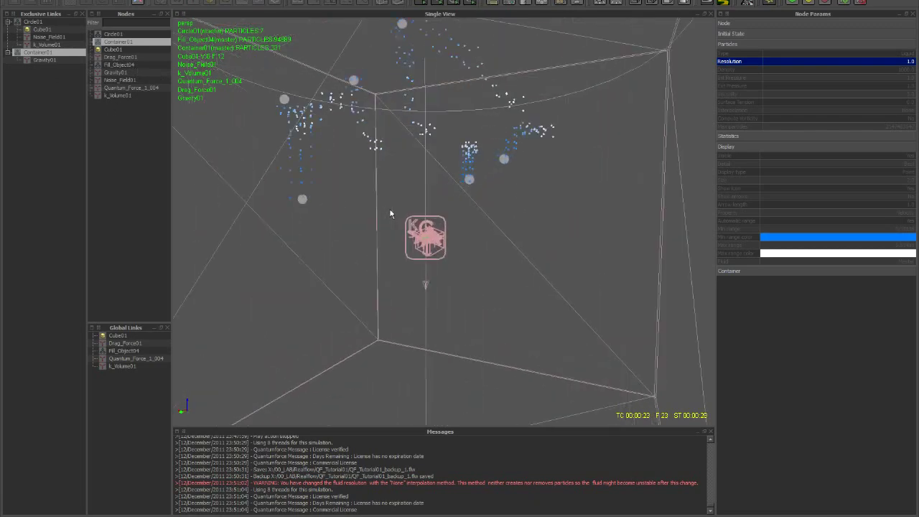
{"action": "scroll", "coordinate": [309, 224], "scroll_direction": "up", "scroll_amount": 2}
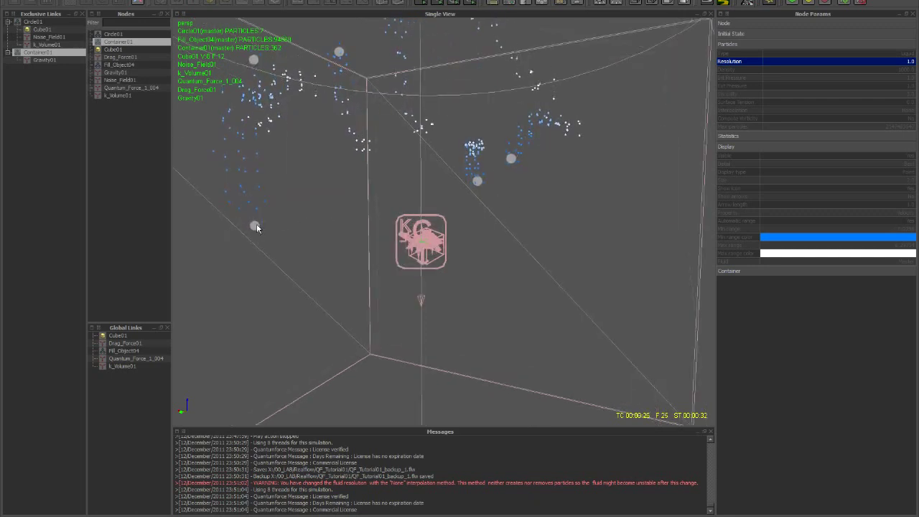
{"action": "left_click_drag", "start_coordinate": [256, 224], "coordinate": [304, 238], "text": "alt"}
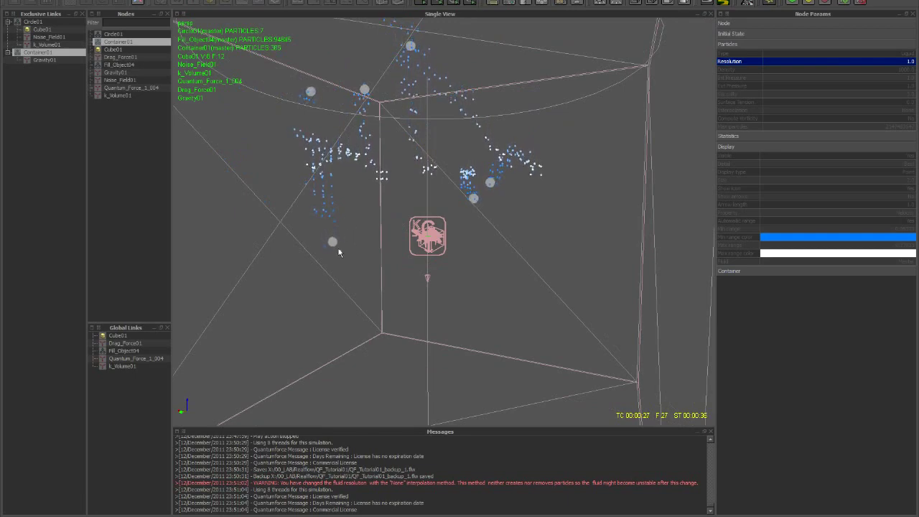
{"action": "left_click_drag", "start_coordinate": [362, 232], "coordinate": [544, 228], "text": "alt"}
{"action": "right_click_drag", "start_coordinate": [543, 228], "coordinate": [479, 243], "text": "alt"}
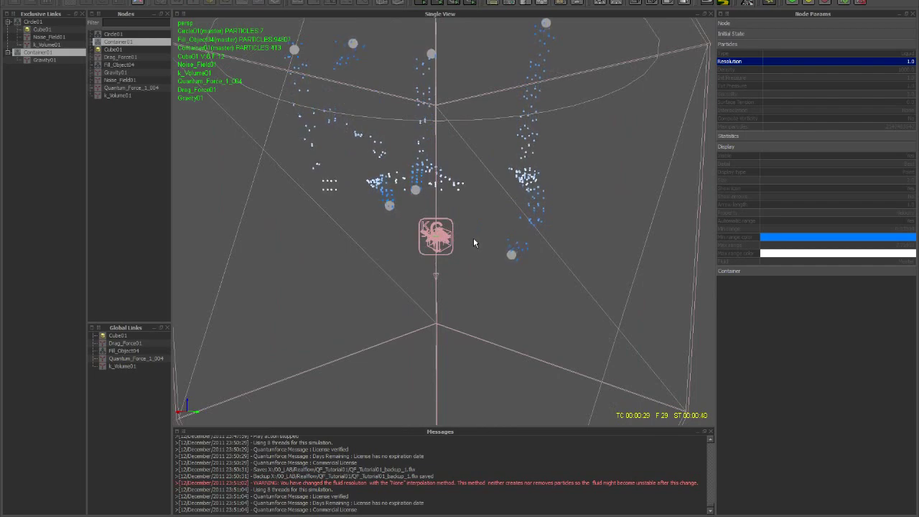
{"action": "right_click_drag", "start_coordinate": [520, 255], "coordinate": [513, 248], "text": "alt"}
{"action": "middle_click_drag", "start_coordinate": [423, 222], "coordinate": [417, 265], "text": "alt"}
{"action": "scroll", "coordinate": [416, 266], "scroll_direction": "down", "scroll_amount": 5}
{"action": "left_click_drag", "start_coordinate": [431, 280], "coordinate": [504, 284], "text": "alt"}
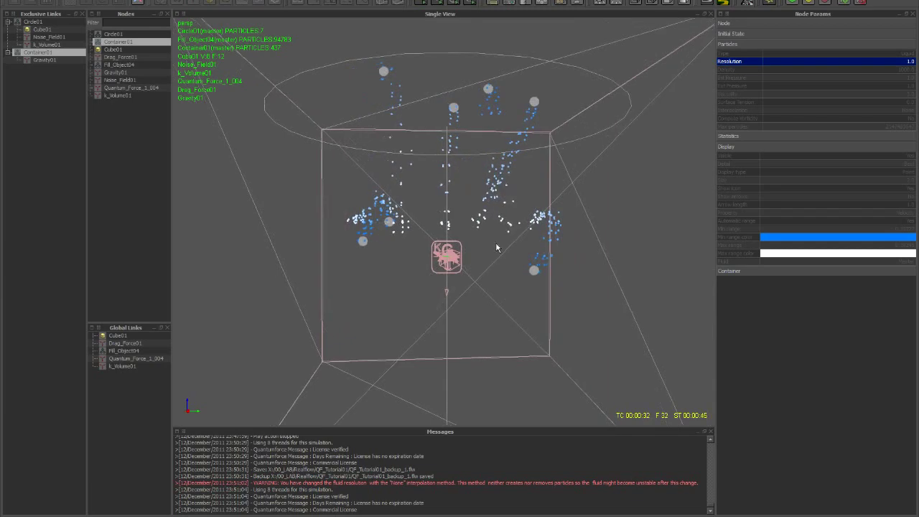
{"action": "scroll", "coordinate": [474, 251], "scroll_direction": "down", "scroll_amount": 5}
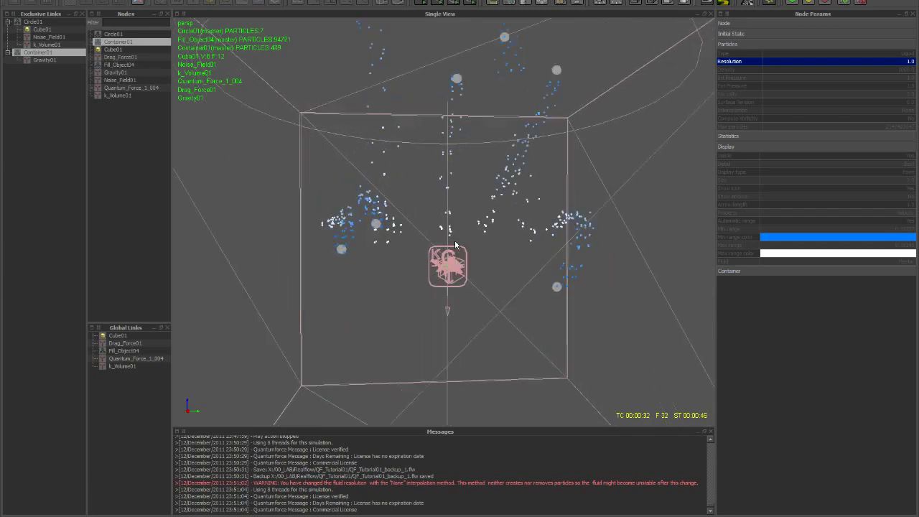
{"action": "left_click_drag", "start_coordinate": [453, 254], "coordinate": [527, 278], "text": "alt"}
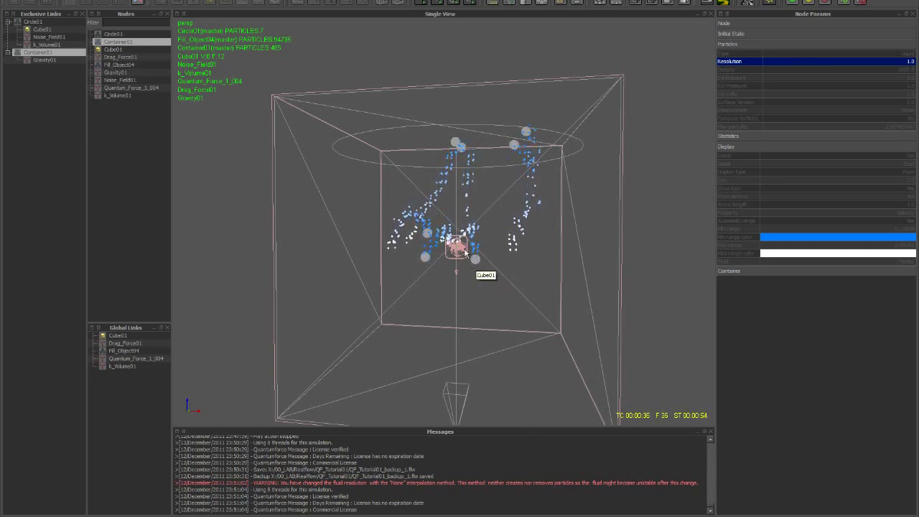
{"action": "scroll", "coordinate": [465, 252], "scroll_direction": "up", "scroll_amount": 4}
{"action": "left_click_drag", "start_coordinate": [465, 252], "coordinate": [479, 229], "text": "alt"}
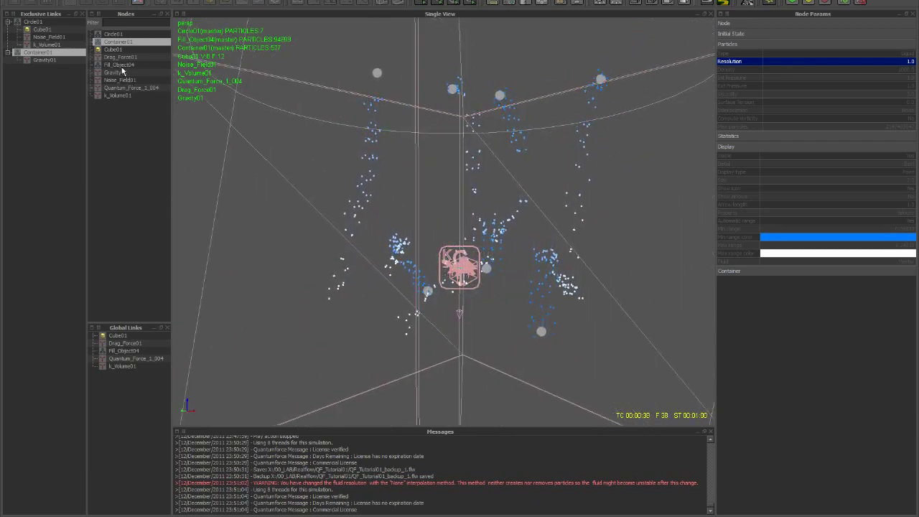
{"action": "scroll", "coordinate": [407, 245], "scroll_direction": "down", "scroll_amount": 5}
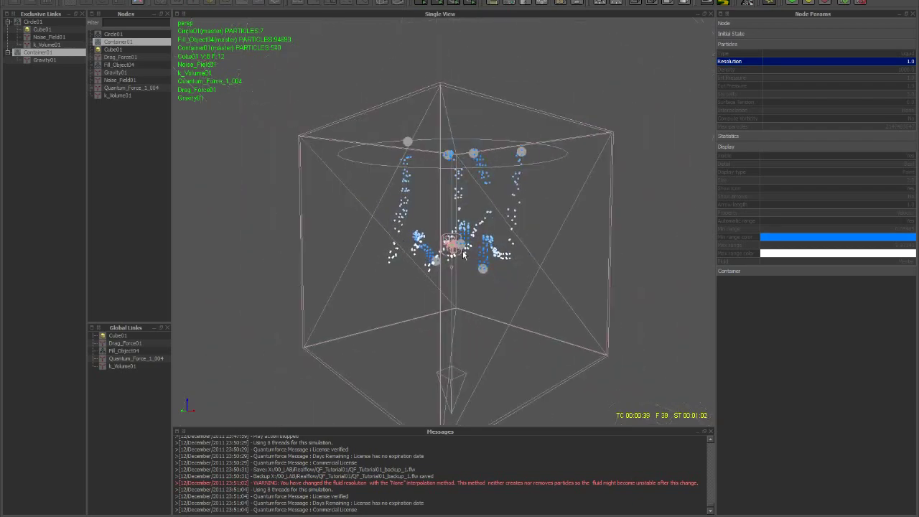
{"action": "left_click_drag", "start_coordinate": [448, 252], "coordinate": [499, 255], "text": "alt"}
{"action": "scroll", "coordinate": [386, 282], "scroll_direction": "up", "scroll_amount": 5}
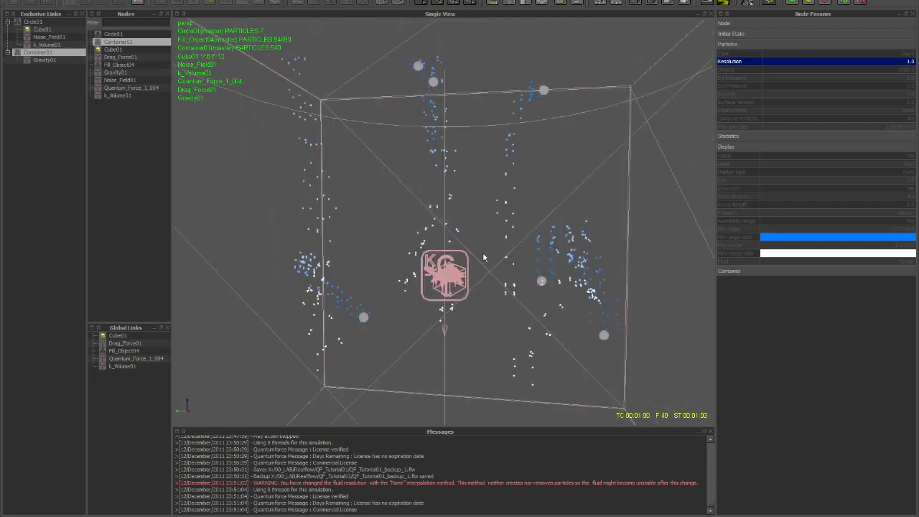
{"action": "middle_click_drag", "start_coordinate": [406, 343], "coordinate": [466, 237], "text": "alt"}
{"action": "scroll", "coordinate": [389, 310], "scroll_direction": "up", "scroll_amount": 3}
{"action": "scroll", "coordinate": [406, 277], "scroll_direction": "up", "scroll_amount": 4}
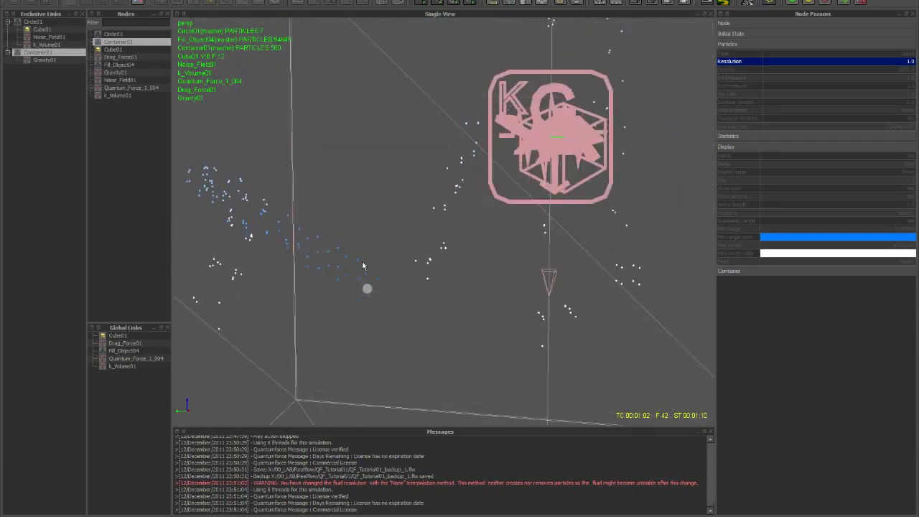
{"action": "scroll", "coordinate": [383, 276], "scroll_direction": "down", "scroll_amount": 2}
{"action": "scroll", "coordinate": [381, 275], "scroll_direction": "down", "scroll_amount": 3}
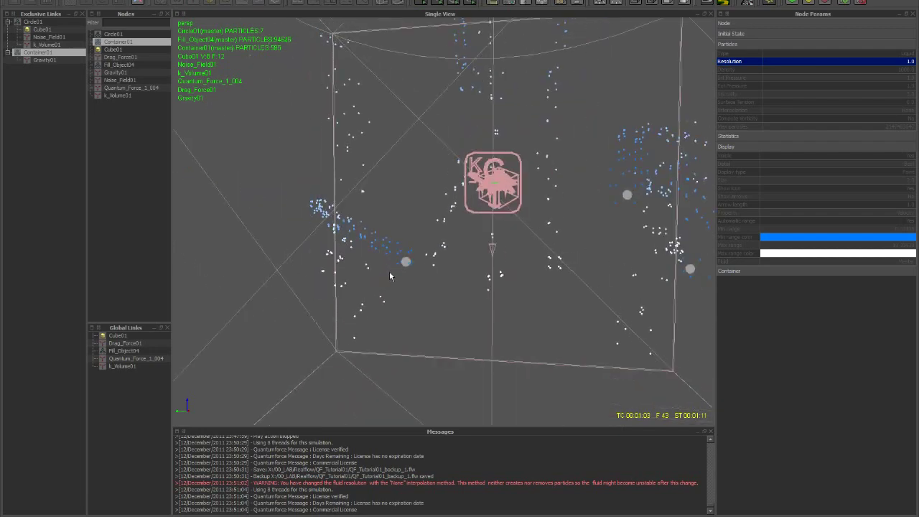
{"action": "scroll", "coordinate": [453, 206], "scroll_direction": "down", "scroll_amount": 3}
{"action": "left_click_drag", "start_coordinate": [465, 191], "coordinate": [354, 170], "text": "alt"}
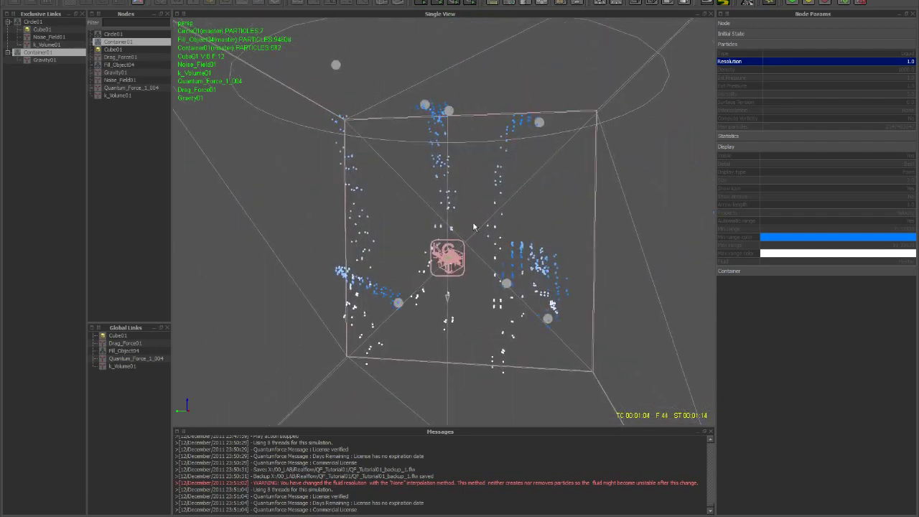
Highlight Gravity01 under Container01's exclusive links and examine how the filtered particles fall through the cube
{"action": "left_click", "coordinate": [42, 61]}
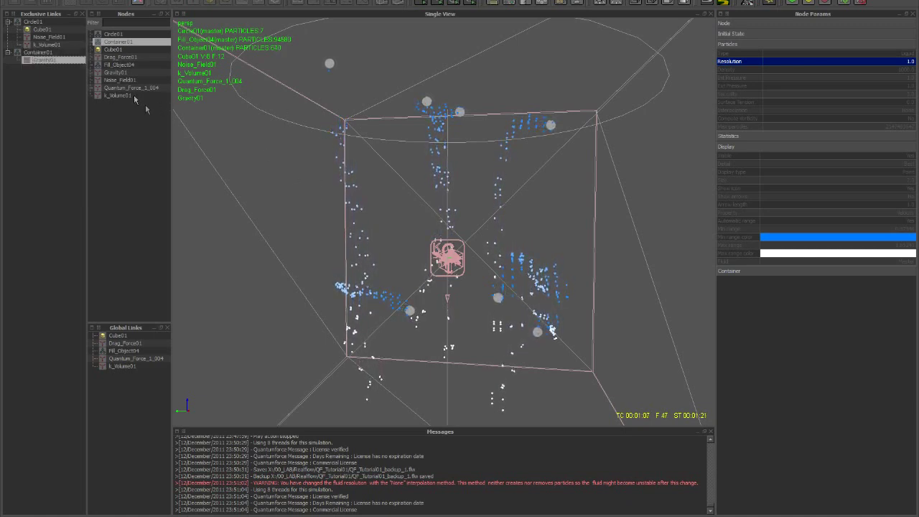
{"action": "scroll", "coordinate": [508, 233], "scroll_direction": "down", "scroll_amount": 3}
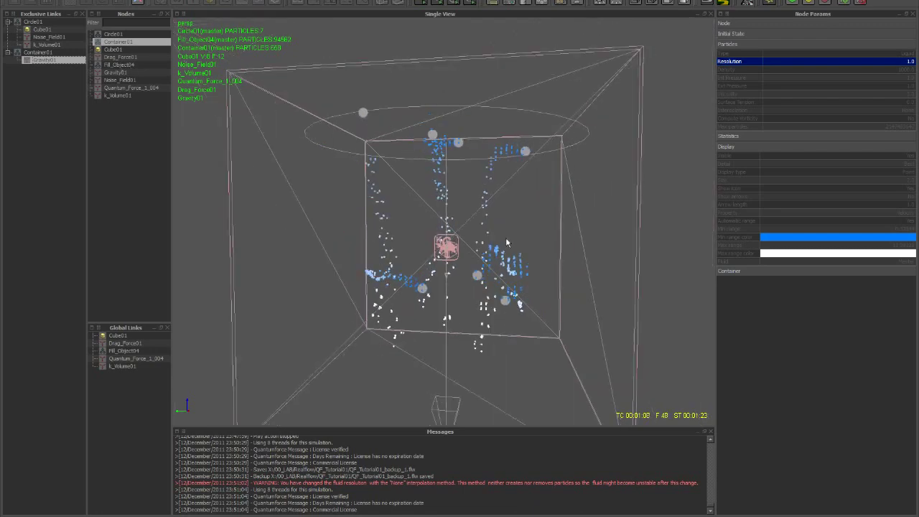
{"action": "left_click_drag", "start_coordinate": [507, 244], "coordinate": [439, 280], "text": "alt"}
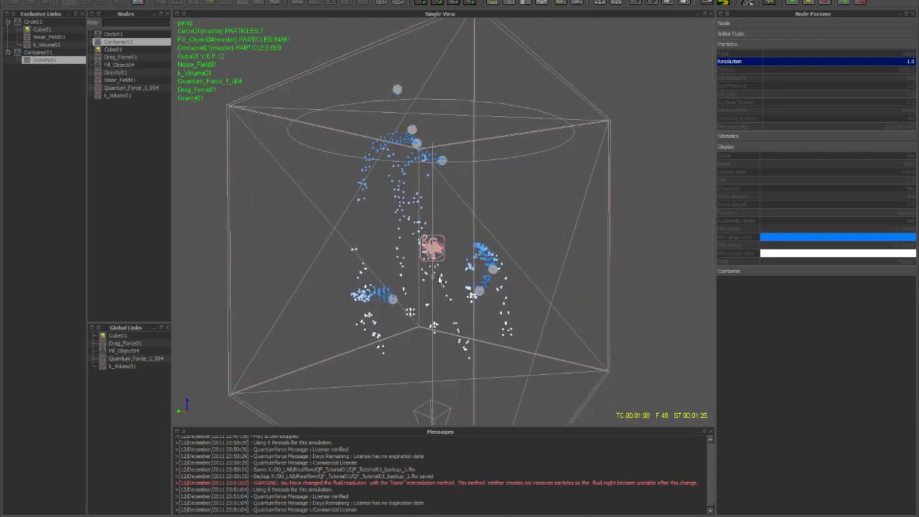
{"action": "scroll", "coordinate": [447, 287], "scroll_direction": "up", "scroll_amount": 3}
{"action": "left_click_drag", "start_coordinate": [448, 288], "coordinate": [558, 308], "text": "alt"}
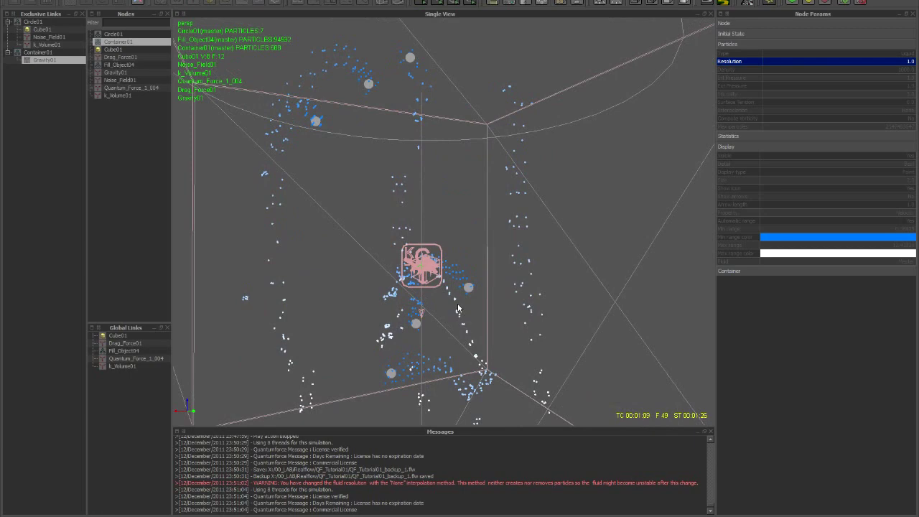
{"action": "scroll", "coordinate": [458, 308], "scroll_direction": "down", "scroll_amount": 4}
{"action": "left_click_drag", "start_coordinate": [463, 297], "coordinate": [503, 345], "text": "alt"}
{"action": "scroll", "coordinate": [502, 344], "scroll_direction": "up", "scroll_amount": 3}
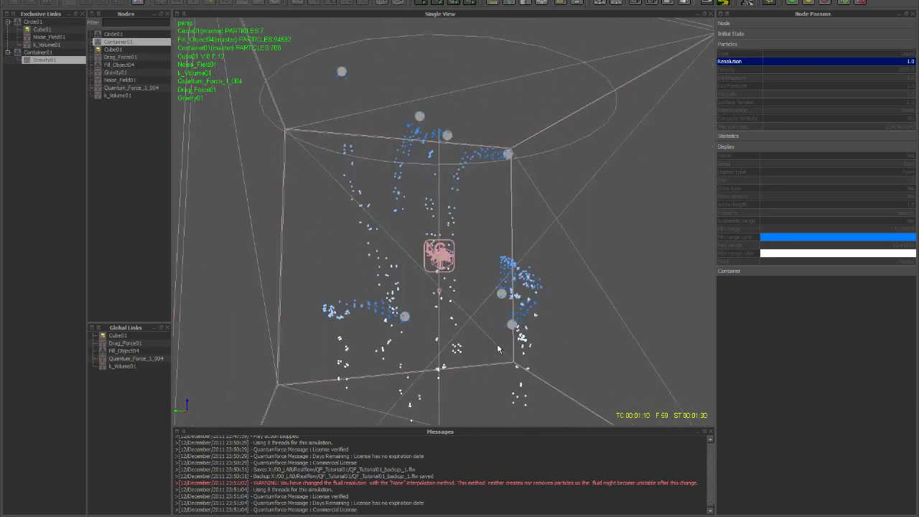
Stop the simulation and play back the simulated frames of the filtered particles from the beginning
{"action": "left_click", "coordinate": [681, 502]}
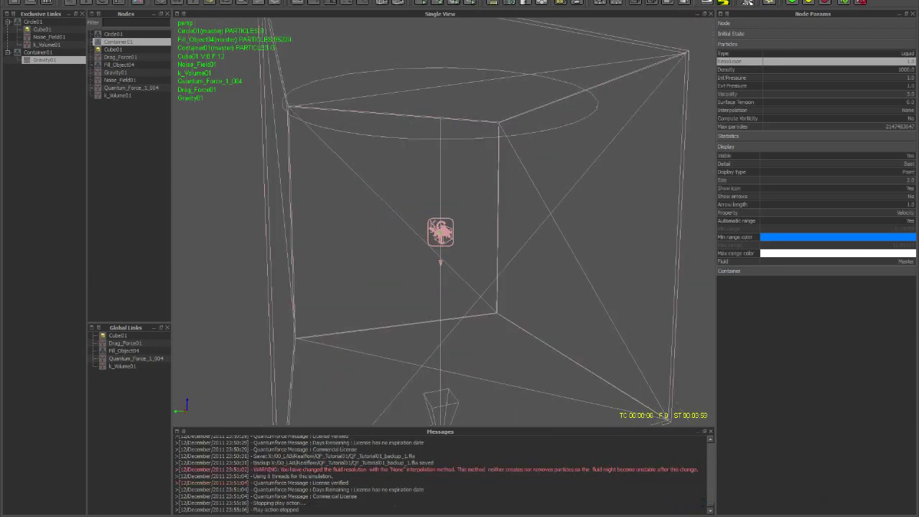
{"action": "left_click", "coordinate": [818, 514]}
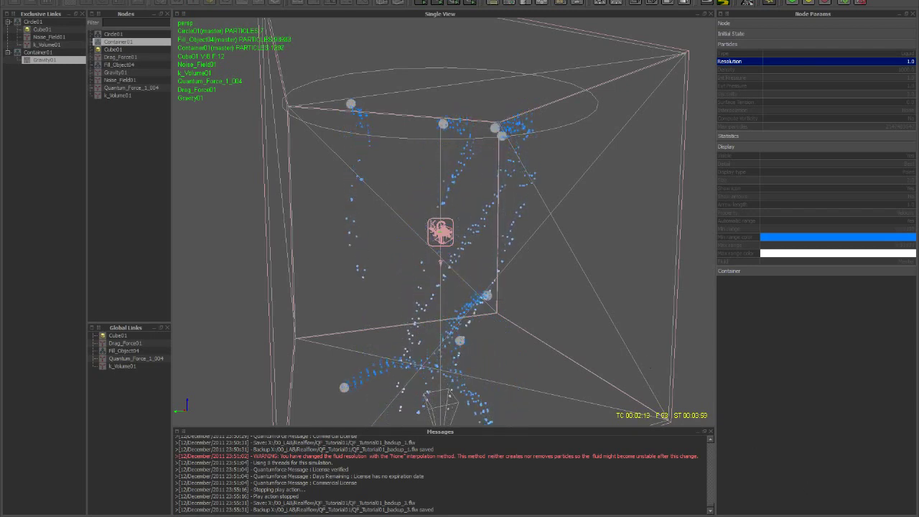
{"action": "key", "text": "Escape"}
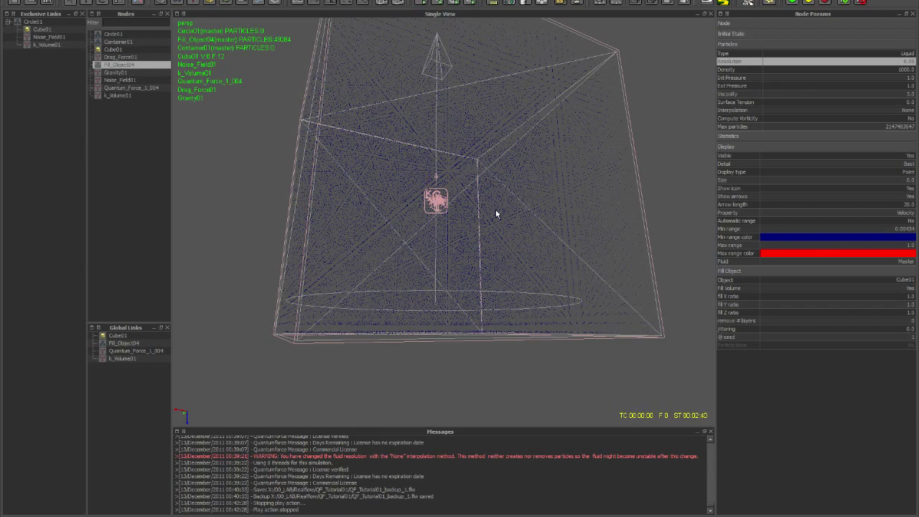
Simulate the scene with the Fill_Object04 particles visible in the cube and Container01 without its exclusive gravity link
{"action": "key", "text": "ctrl+a"}
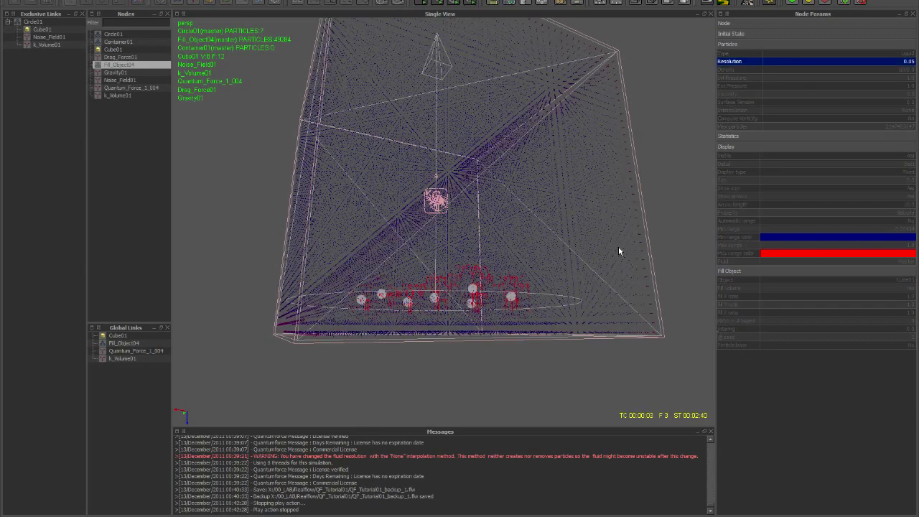